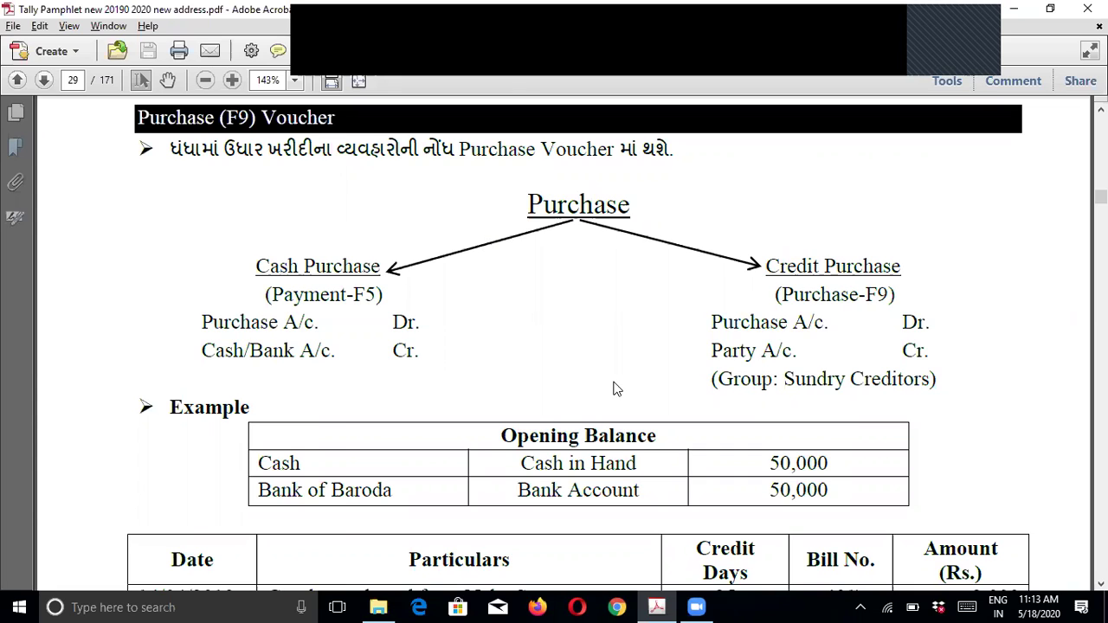
Switch to File Explorer and open the Purchase & Sales Word document from the tally folder.
key(super+r)
key(Escape)
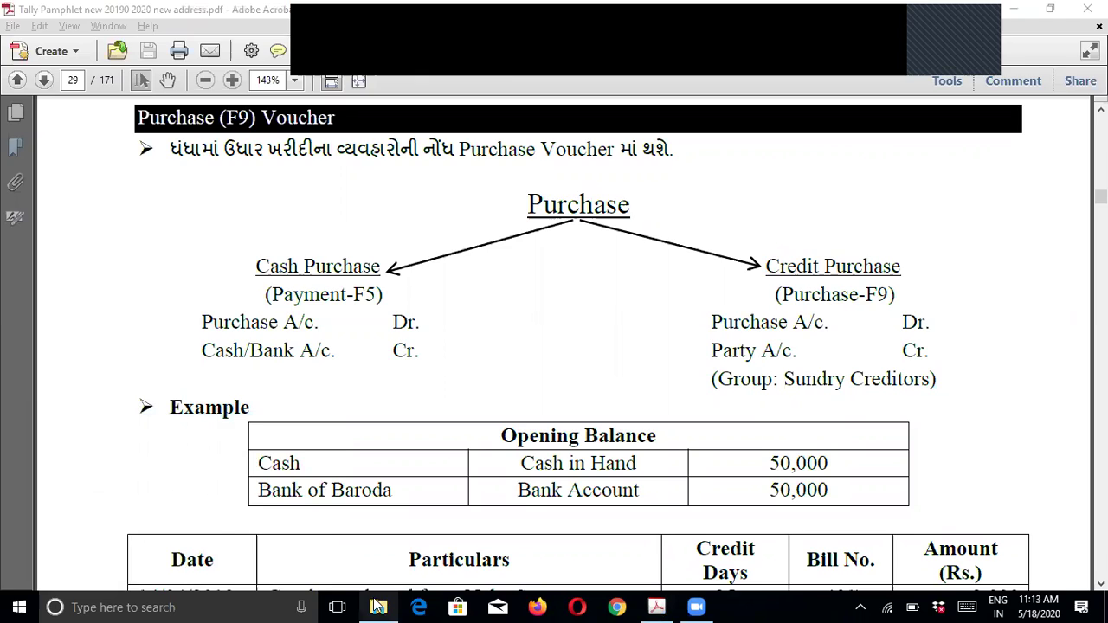
click(379, 607)
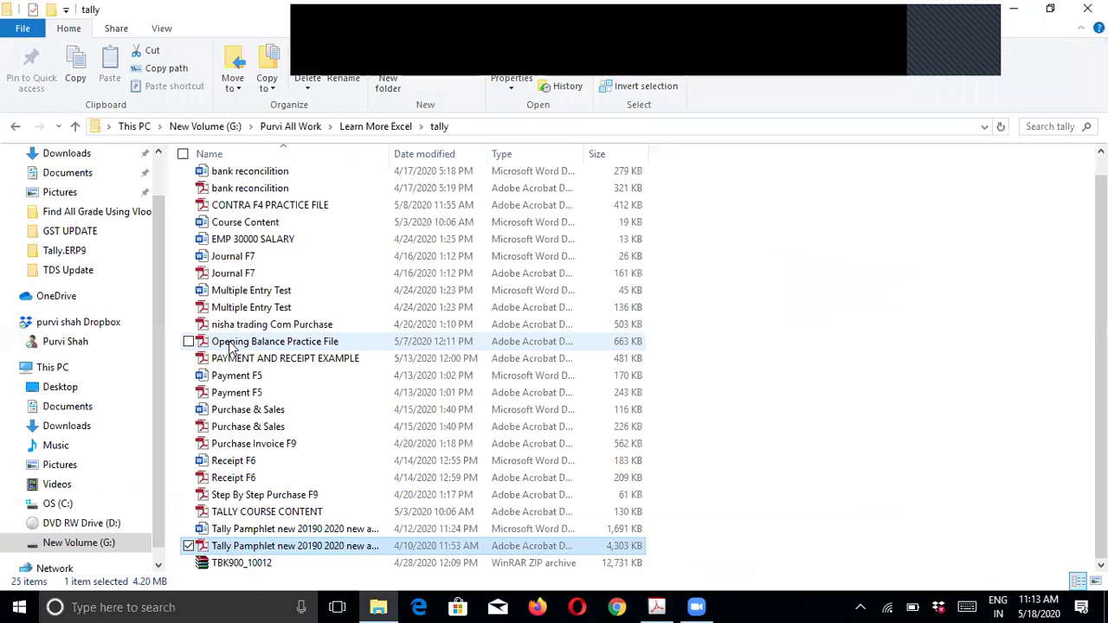
double_click(280, 412)
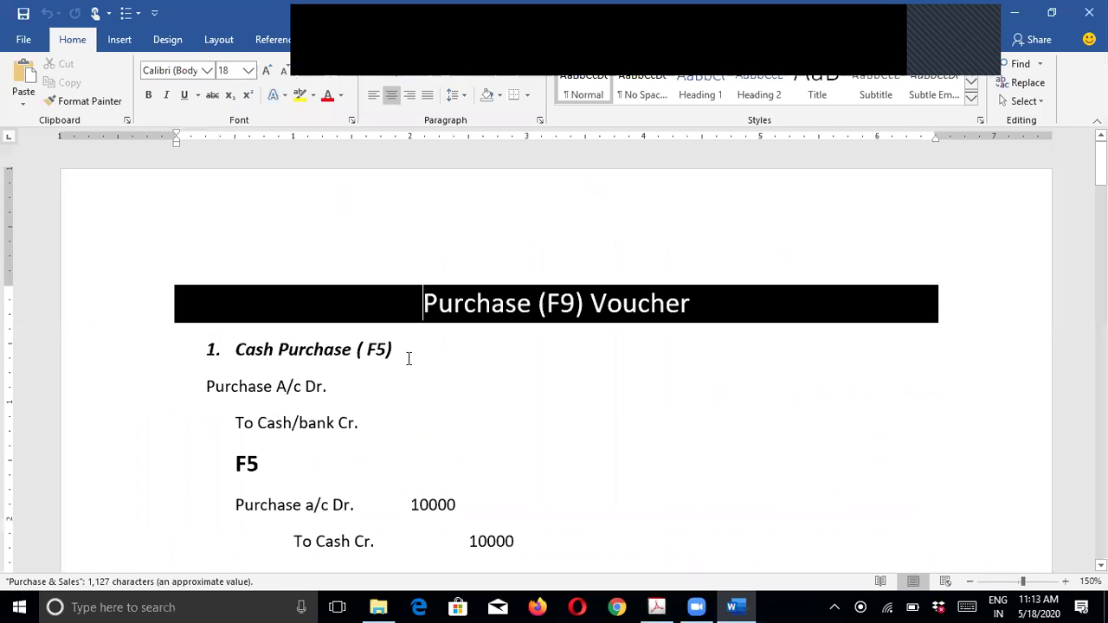
Examine the Cash Purchase (F5) heading and its general entry, highlighting the Purchase A/c debit and Cash/bank credit lines.
click(409, 359)
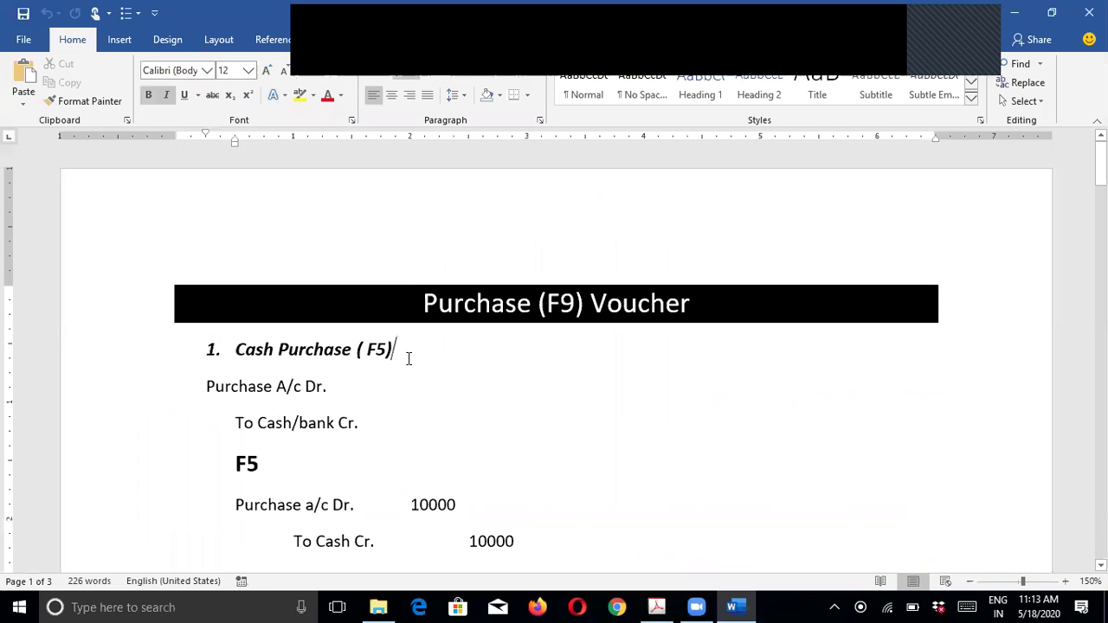
scroll(417, 337, down, 1)
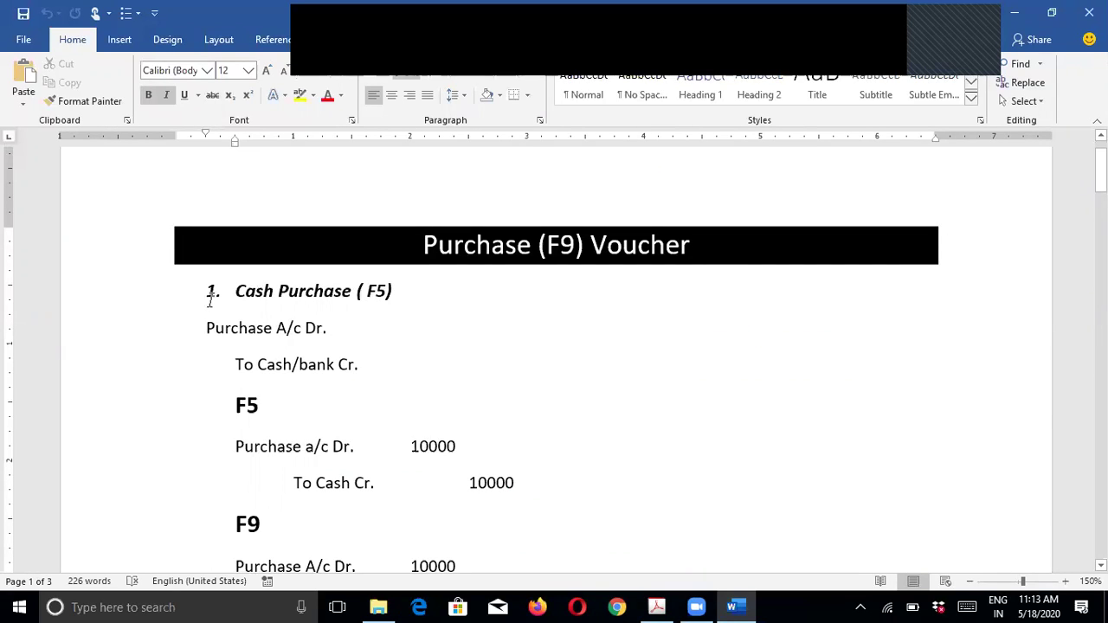
key(shift+Left)
key(shift+Left)
key(shift+Left)
drag(235, 292, 409, 296)
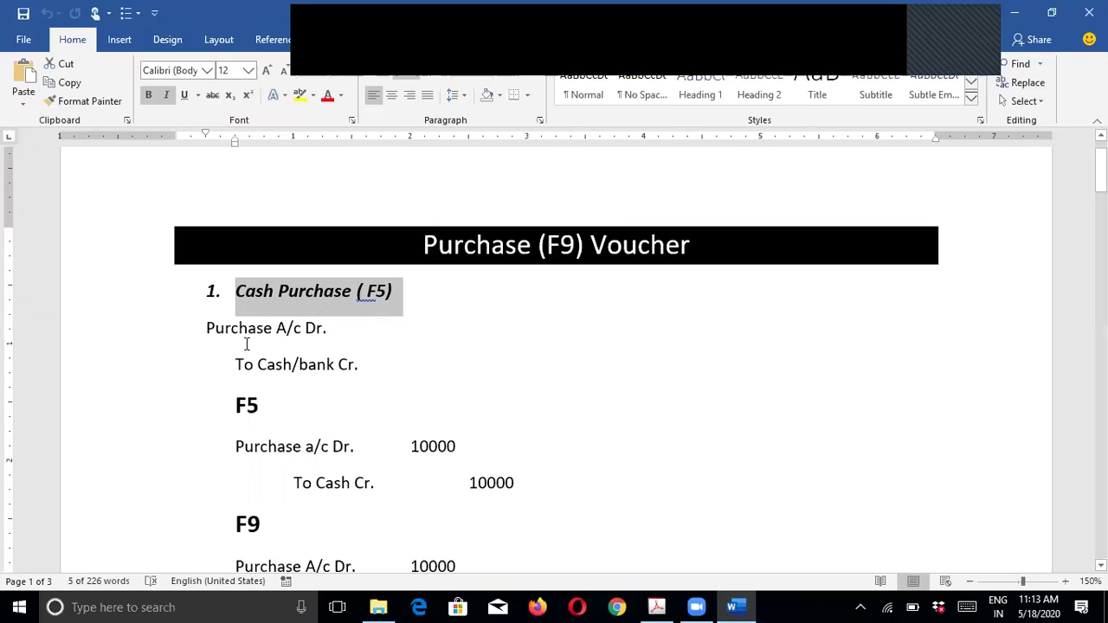
triple_click(336, 328)
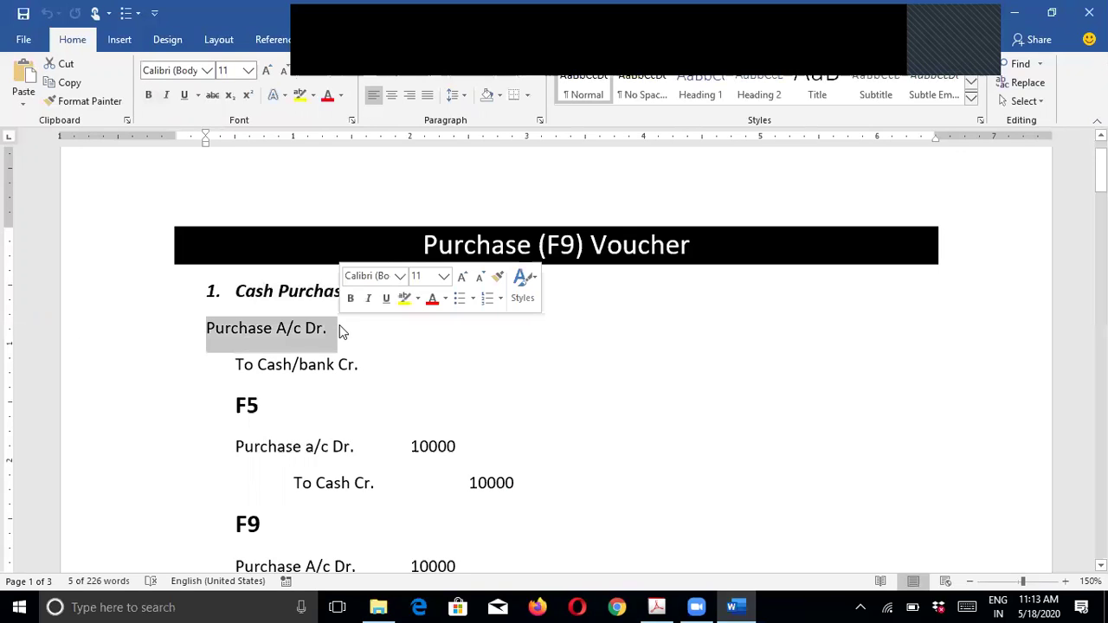
click(259, 364)
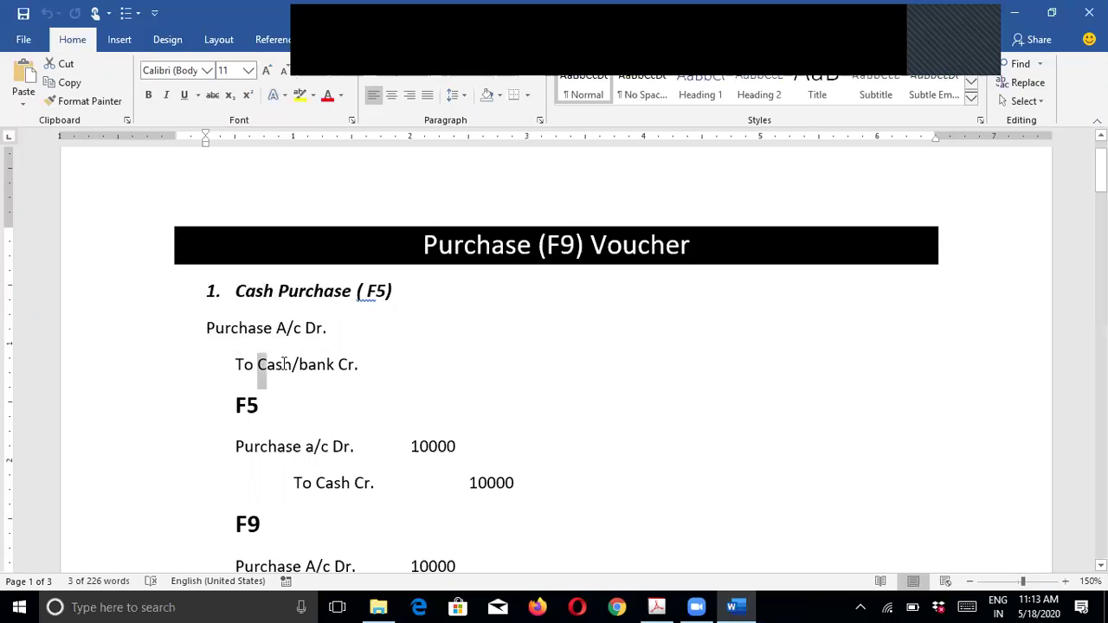
shift+click(332, 364)
shift+click(375, 367)
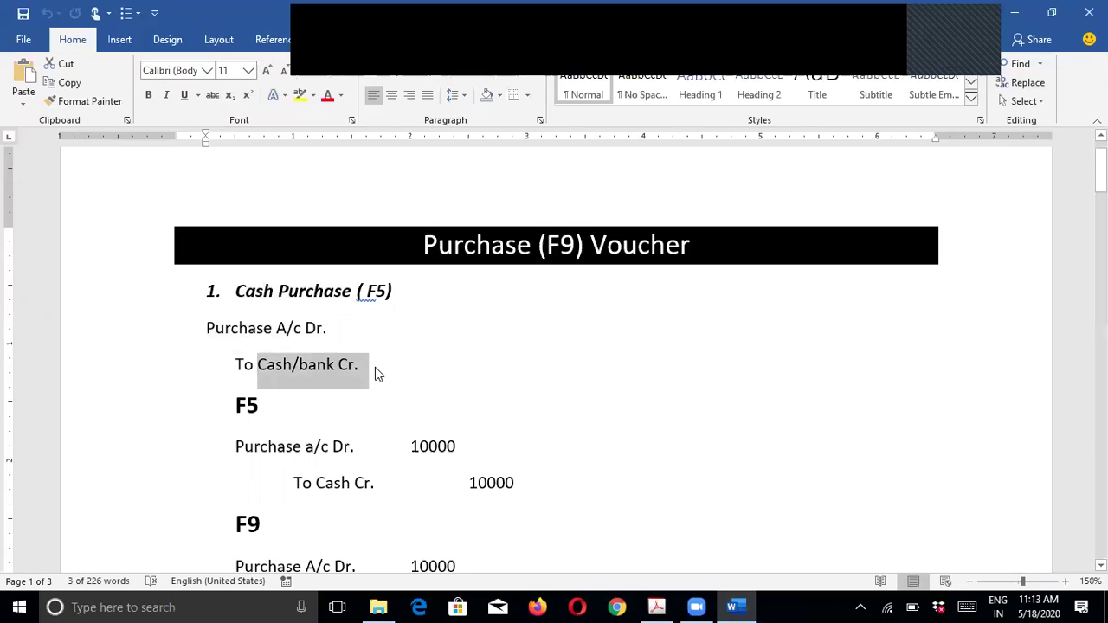
click(375, 367)
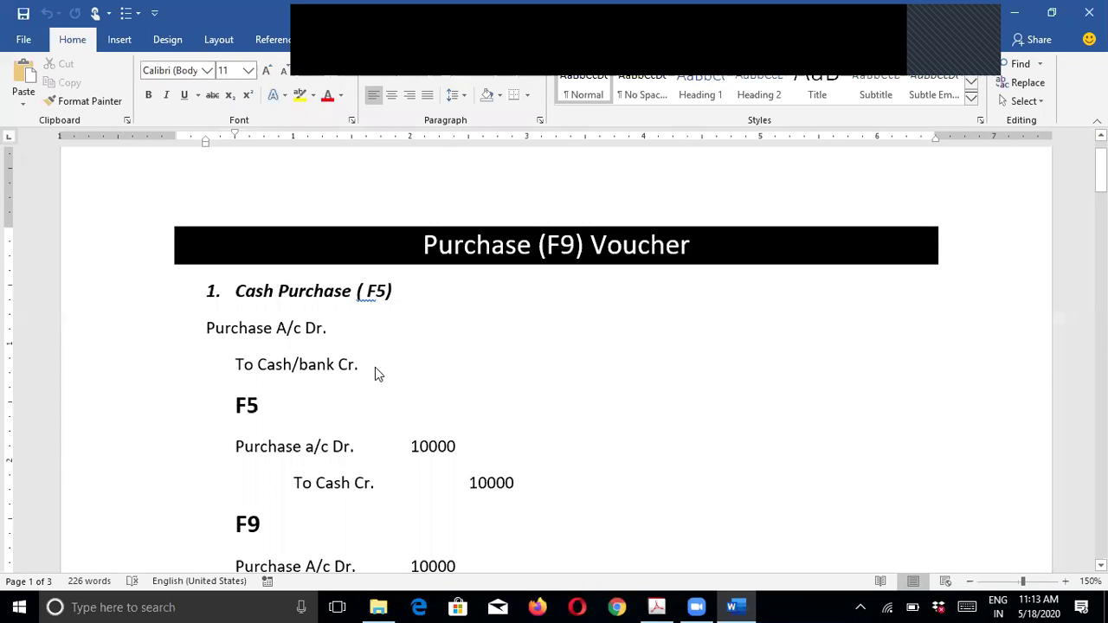
Examine the worked F5 example, highlighting its heading and the To Cash Cr. line.
drag(239, 405, 277, 405)
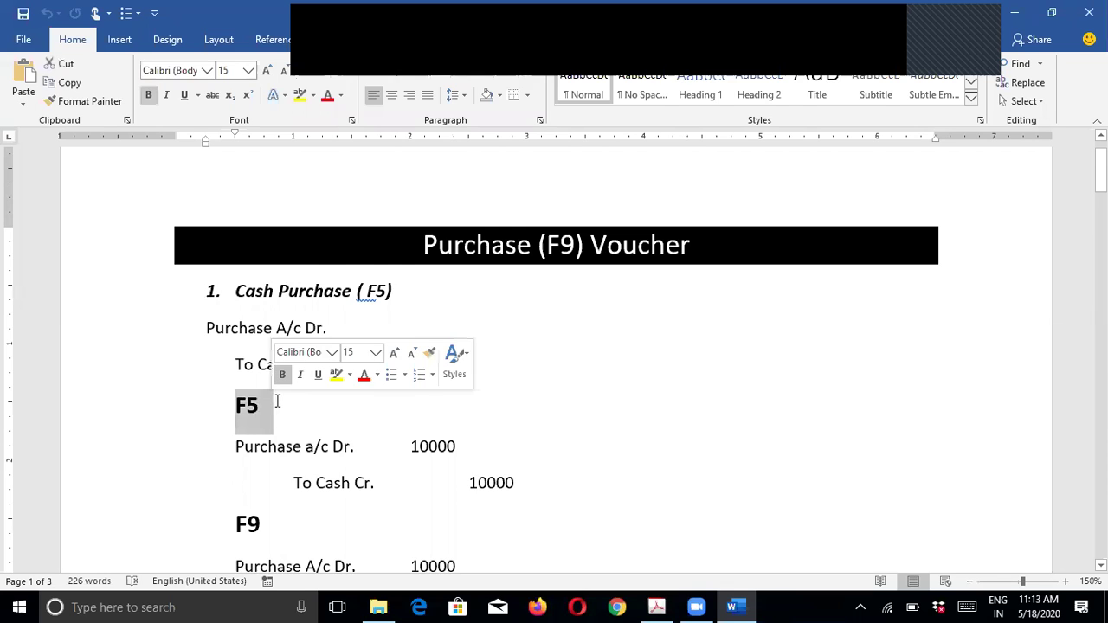
scroll(415, 378, down, 1)
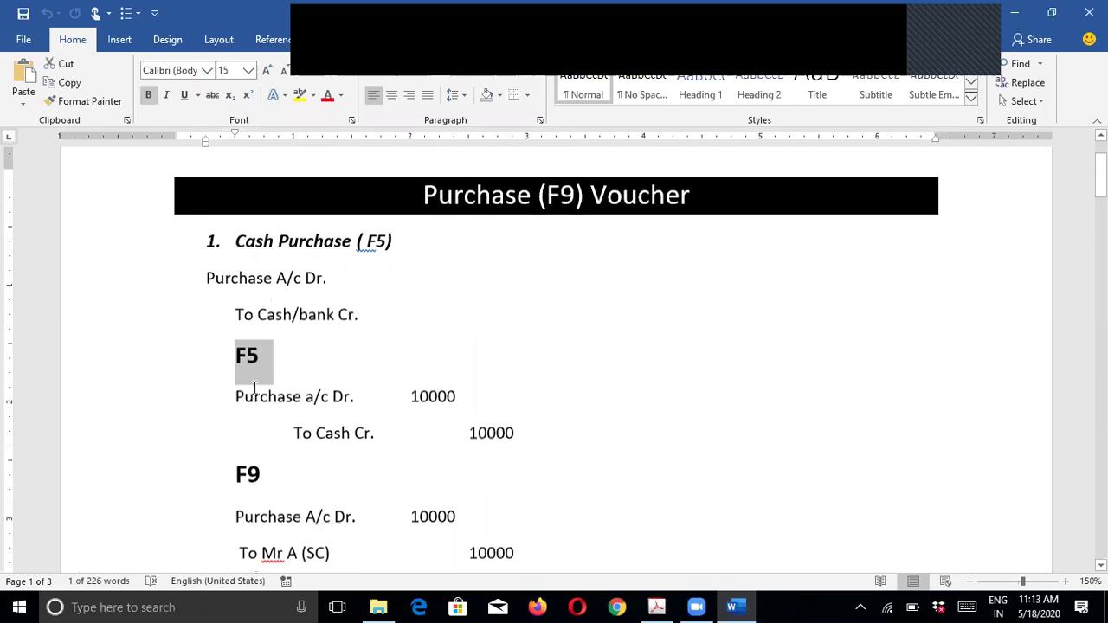
click(379, 394)
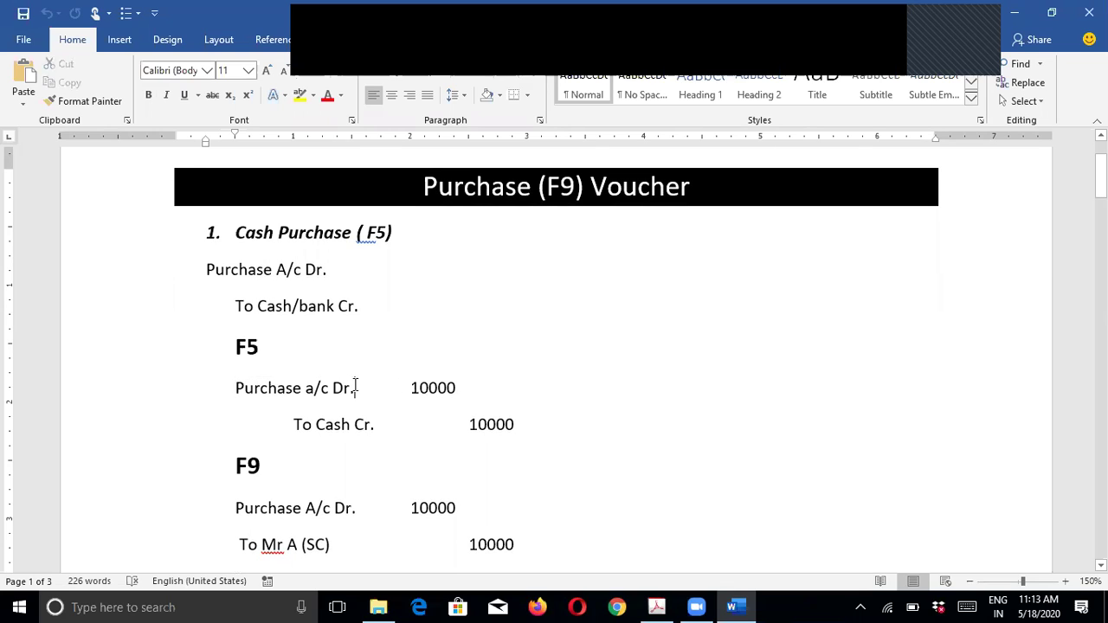
key(Down)
key(Home)
shift+click(511, 424)
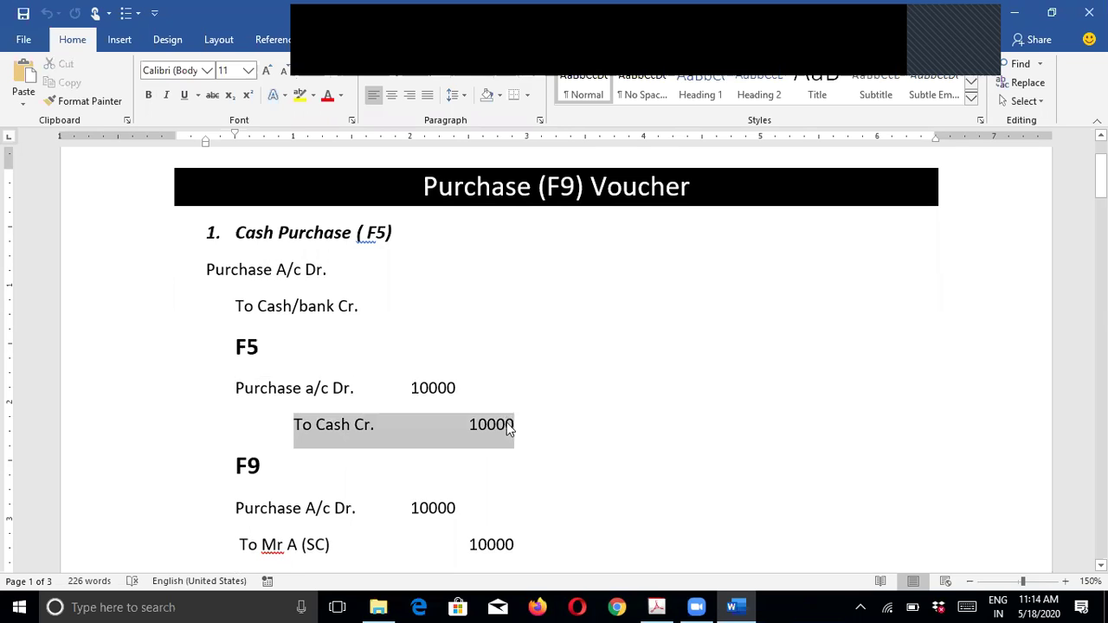
click(516, 427)
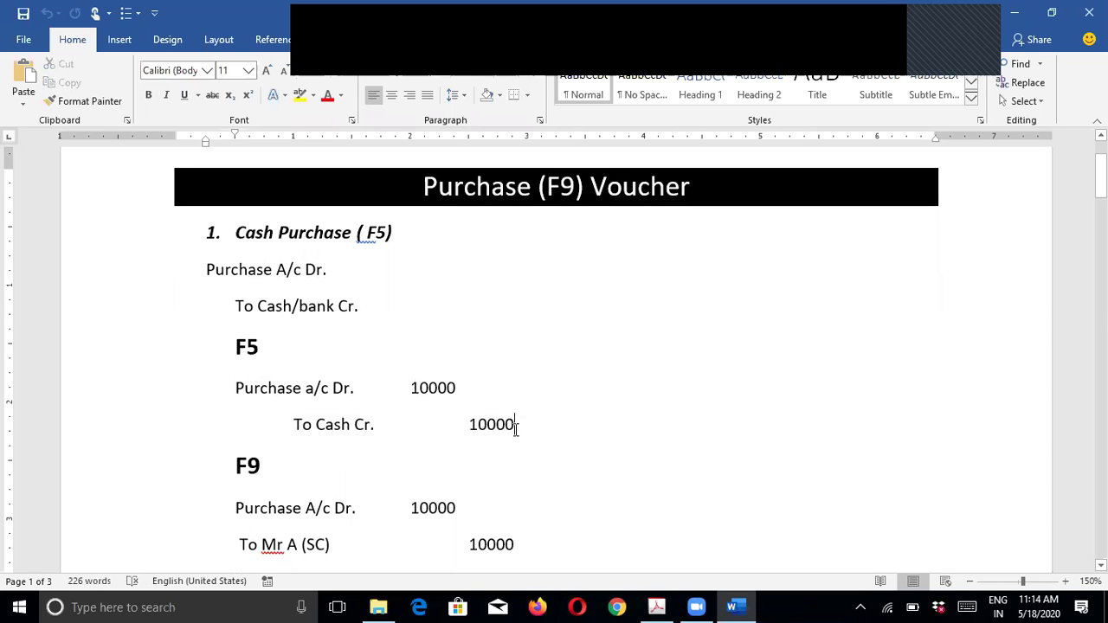
scroll(516, 429, down, 1)
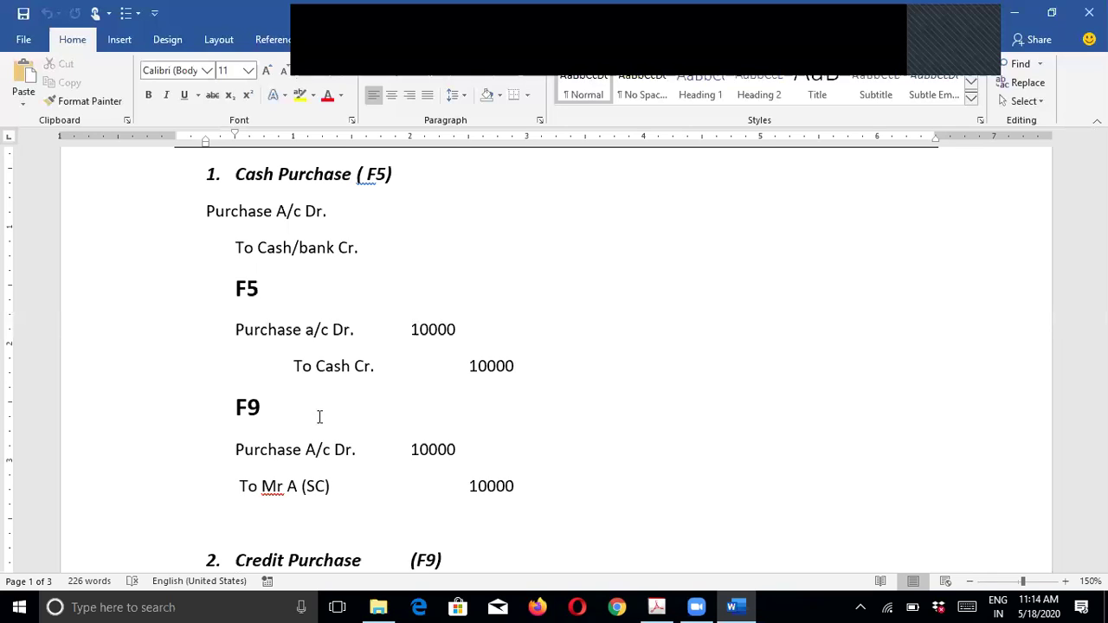
Add "(Purchase)" after F9 in the heading of the second worked example under Cash Purchase.
drag(217, 401, 267, 404)
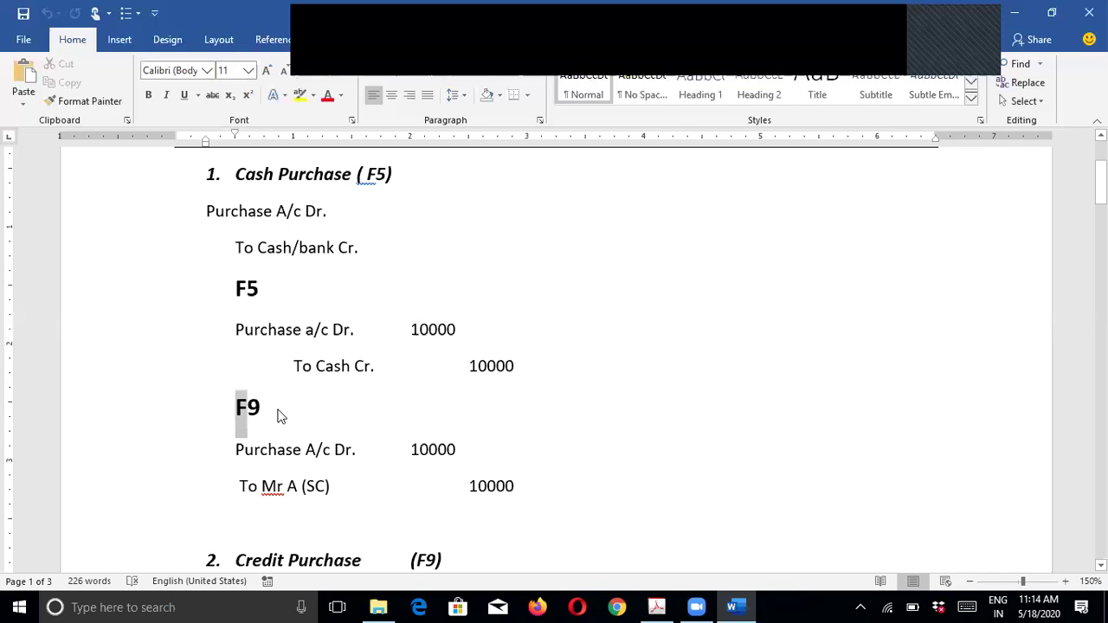
click(279, 410)
text((Pur)
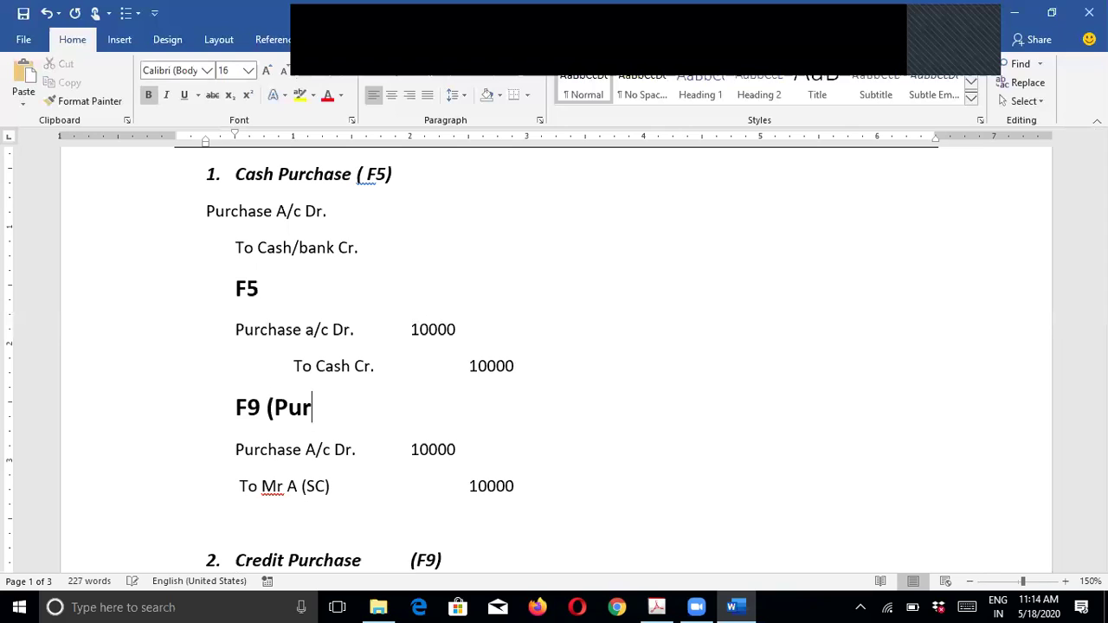
text(chaa)
key(BackSpace)
text(se))
click(277, 450)
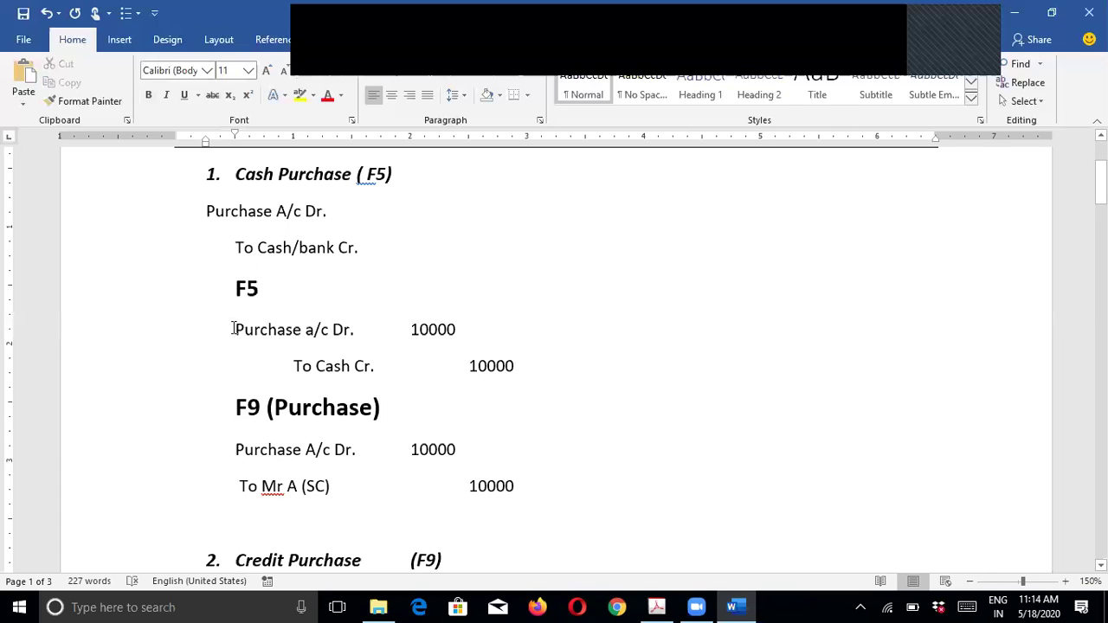
Compare the purchase debit lines of the F5 and F9 examples and examine the F9 heading and creditor (SC) line.
drag(349, 330, 236, 330)
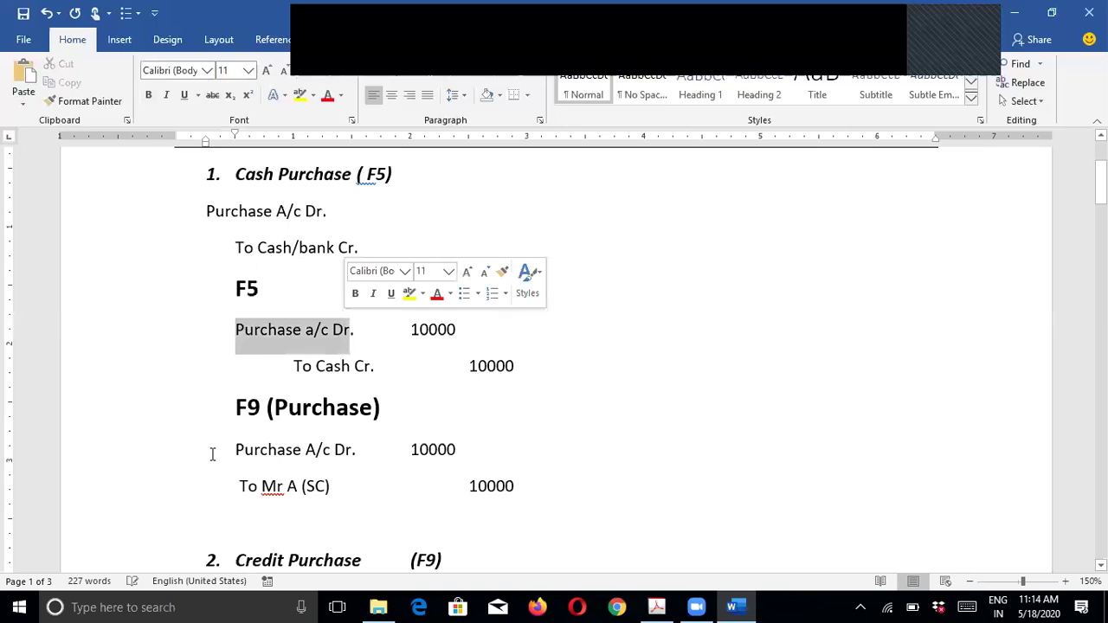
click(237, 450)
shift+click(353, 450)
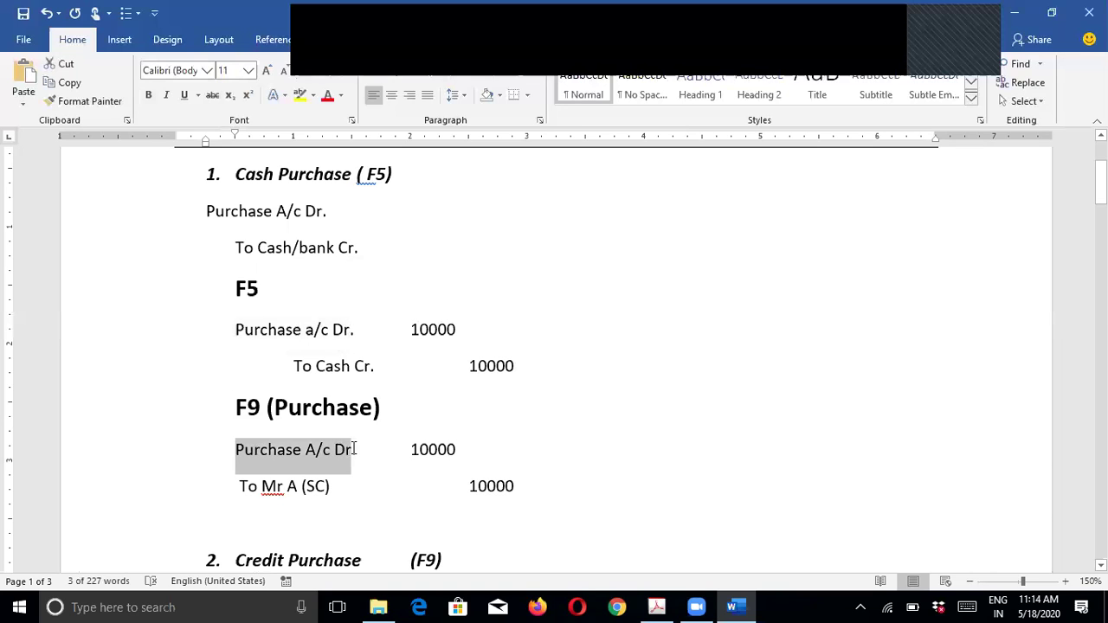
scroll(235, 425, down, 1)
drag(238, 426, 327, 429)
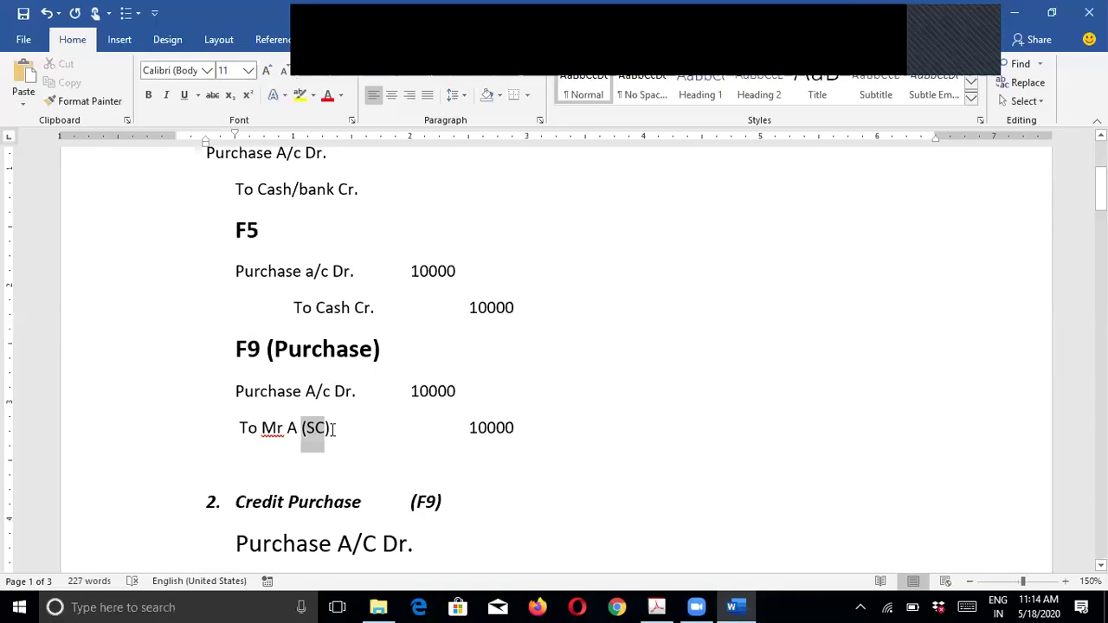
click(332, 429)
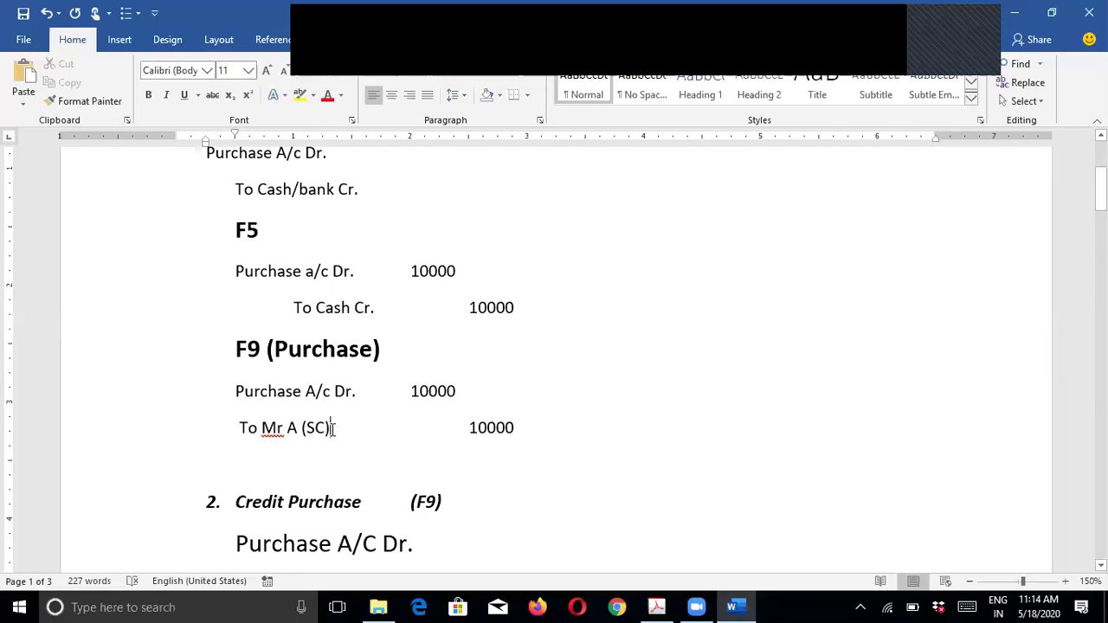
key(Up)
key(Up)
key(Home)
triple_click(393, 352)
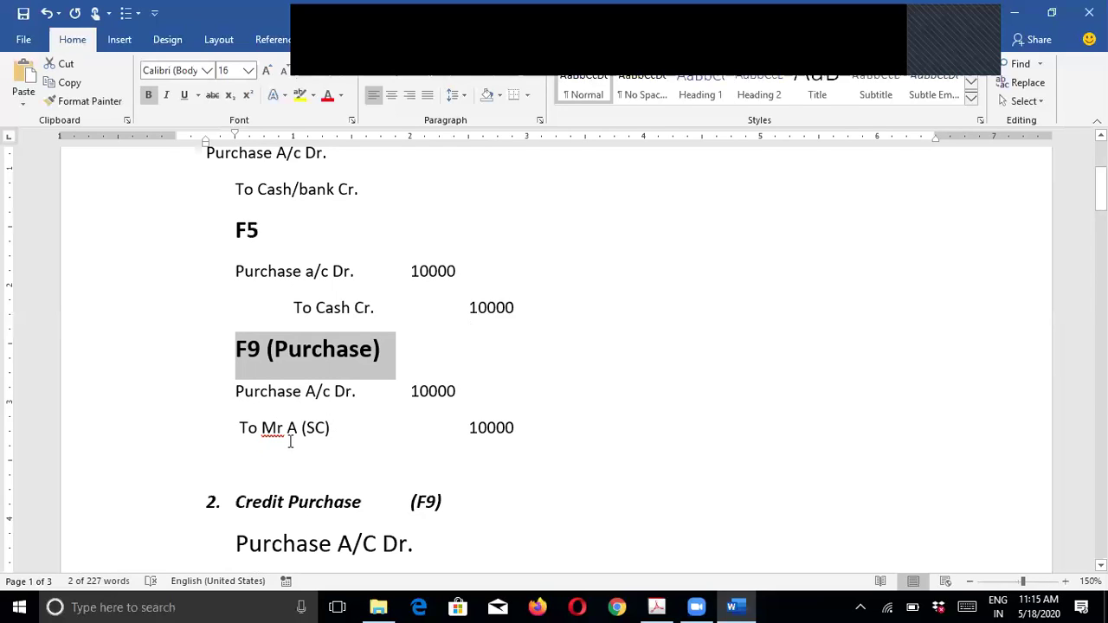
drag(283, 425, 338, 424)
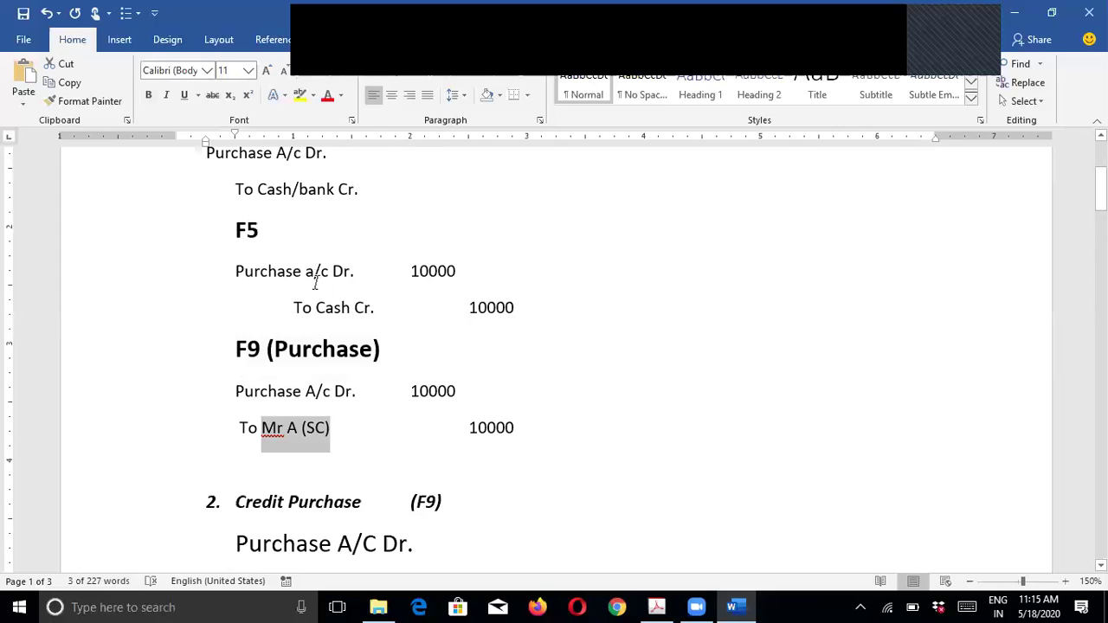
Examine the Credit Purchase (F9) section, highlighting its heading, the Purchase A/C Dr. line and the To Party (Sundry Creditors) line.
scroll(316, 275, down, 5)
click(250, 283)
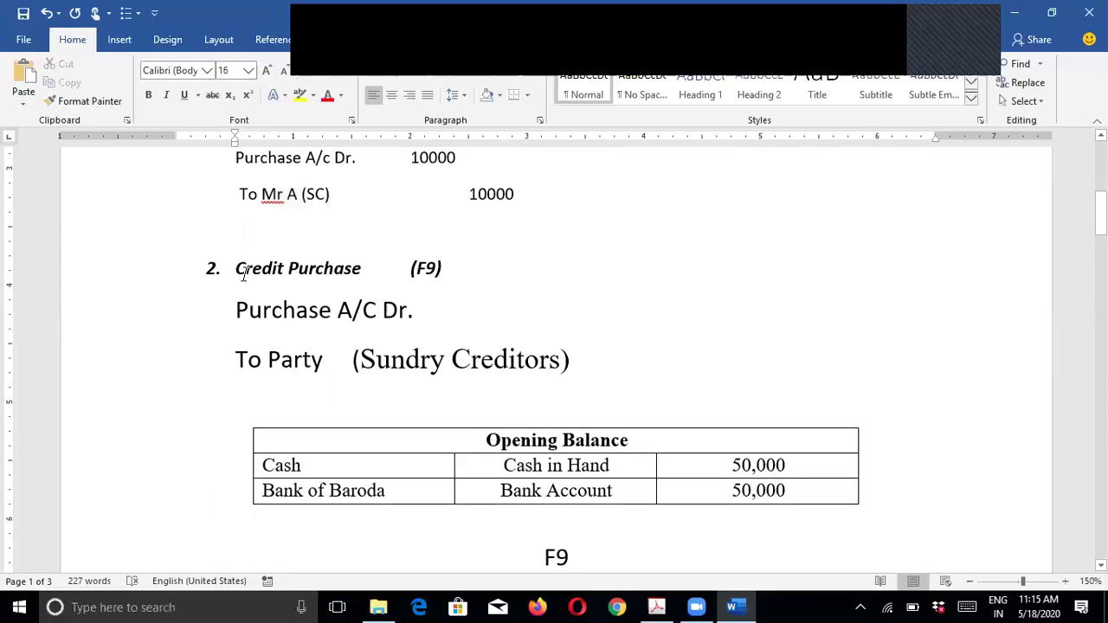
click(237, 269)
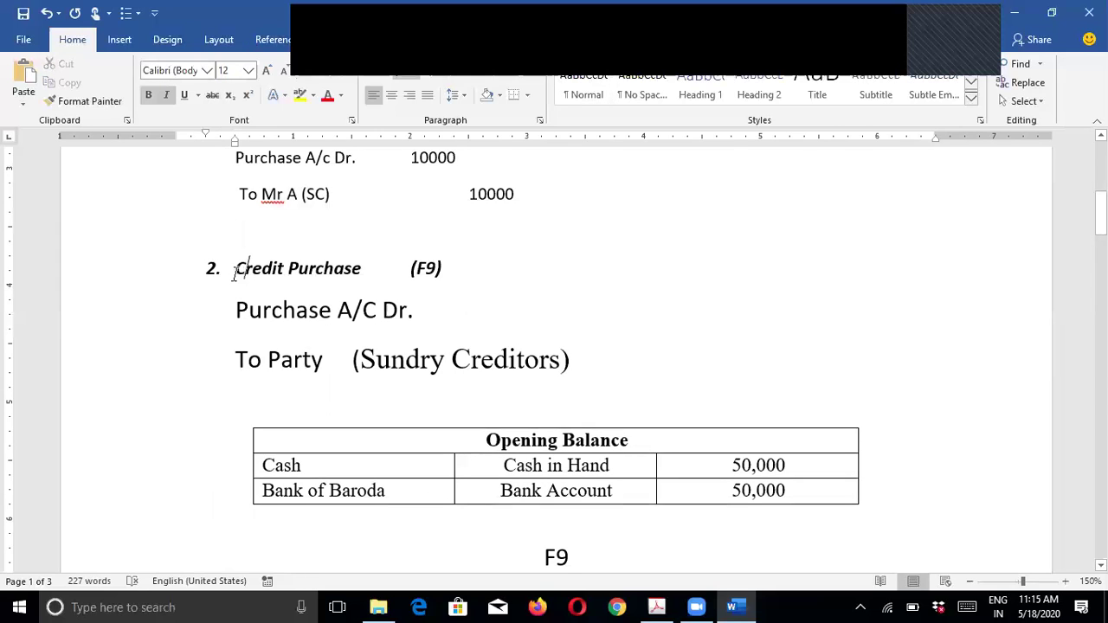
triple_click(442, 267)
click(234, 310)
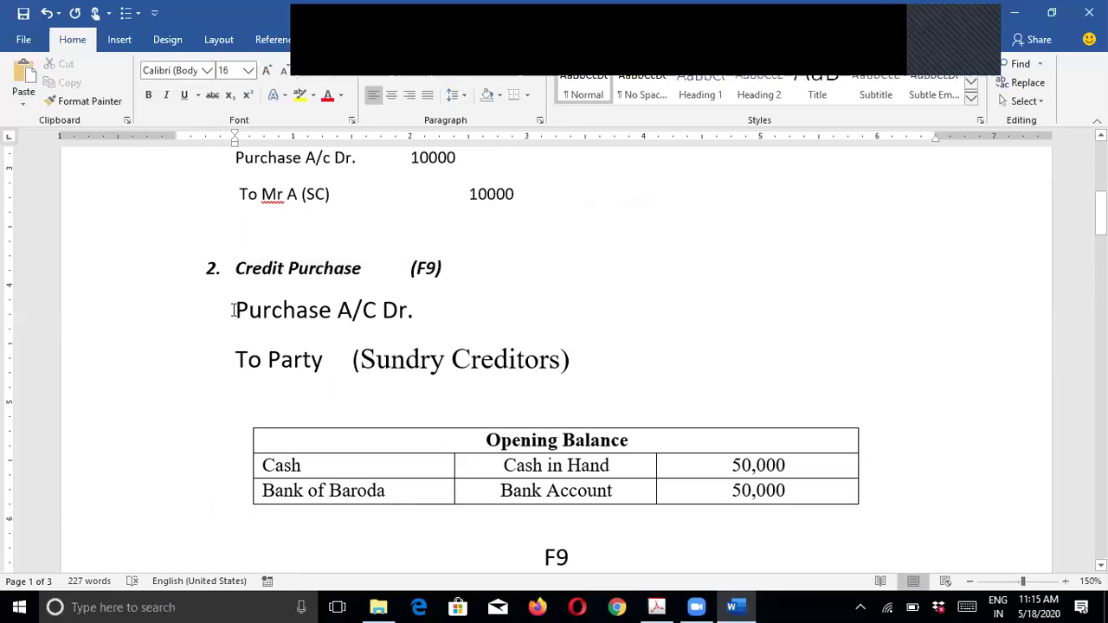
triple_click(433, 308)
drag(257, 379, 572, 360)
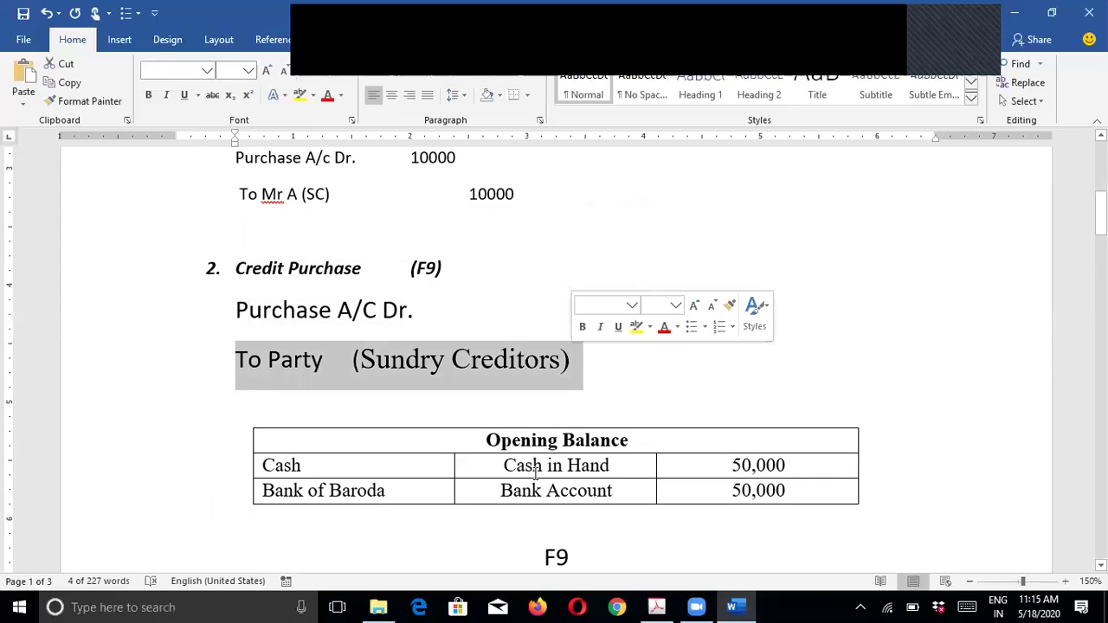
scroll(535, 471, down, 1)
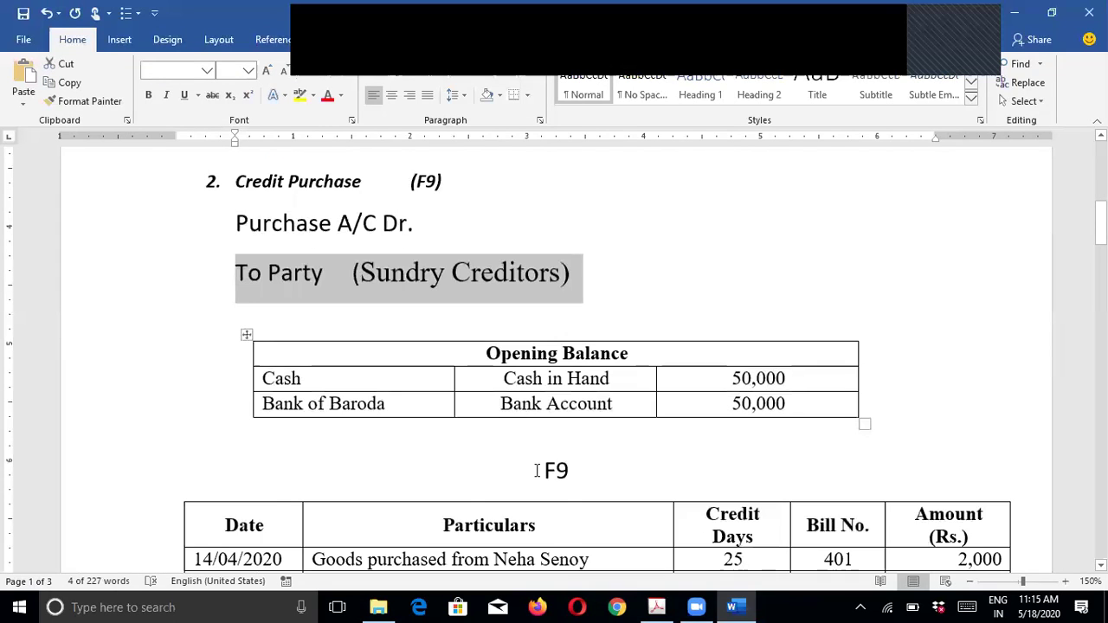
scroll(537, 468, up, 1)
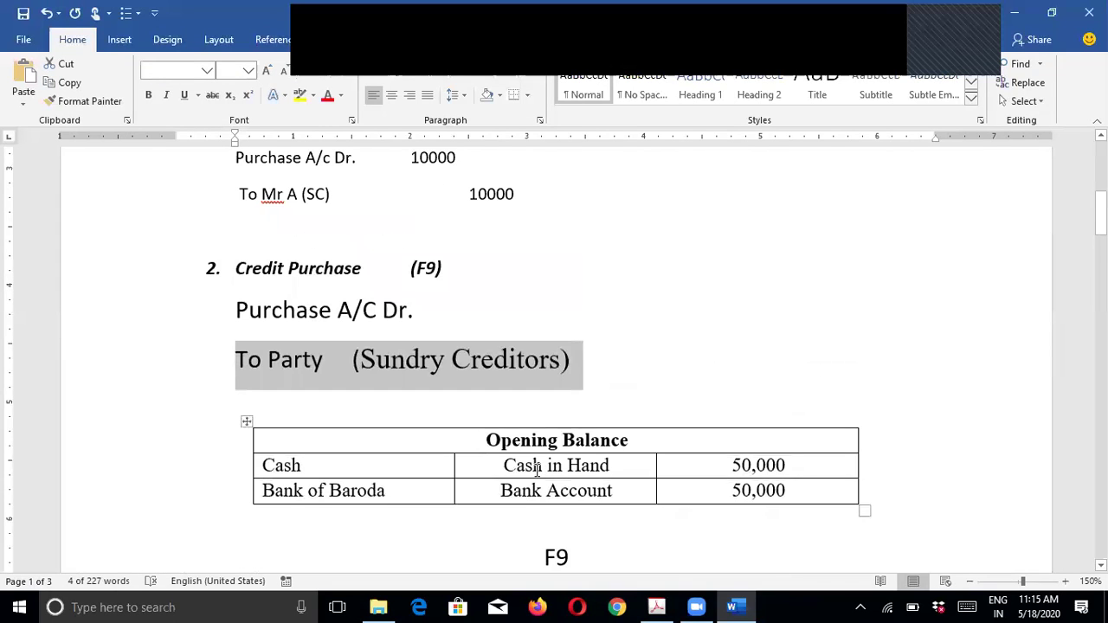
Switch to the Tally pamphlet PDF in Adobe Acrobat and review the Purchase diagram and the example tables beneath it.
key(alt+Tab)
key(Tab)
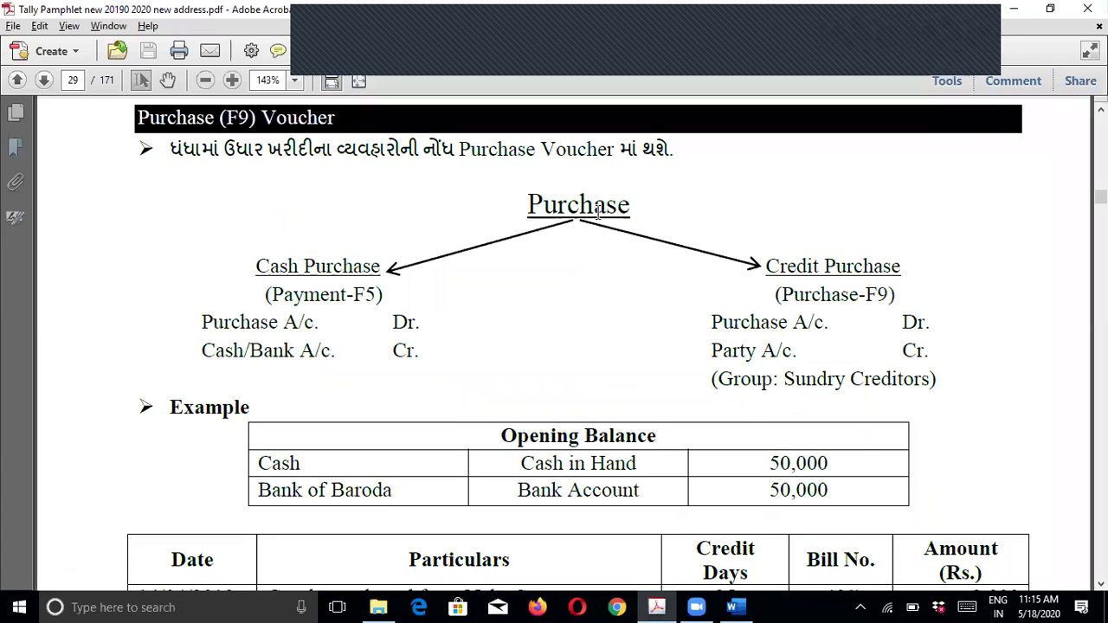
double_click(625, 204)
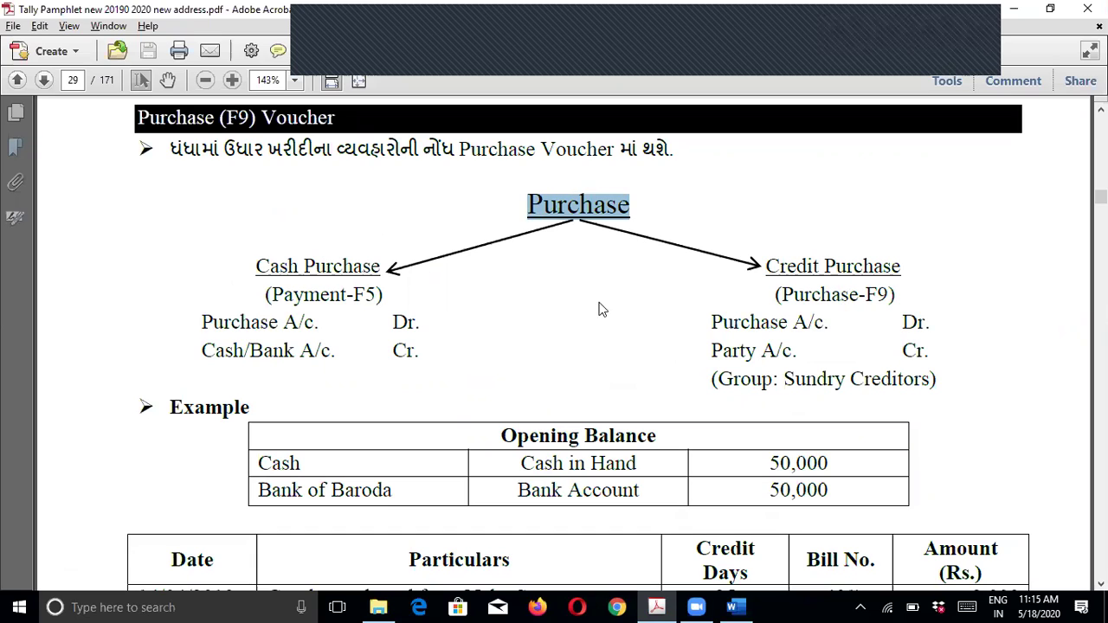
scroll(578, 305, down, 3)
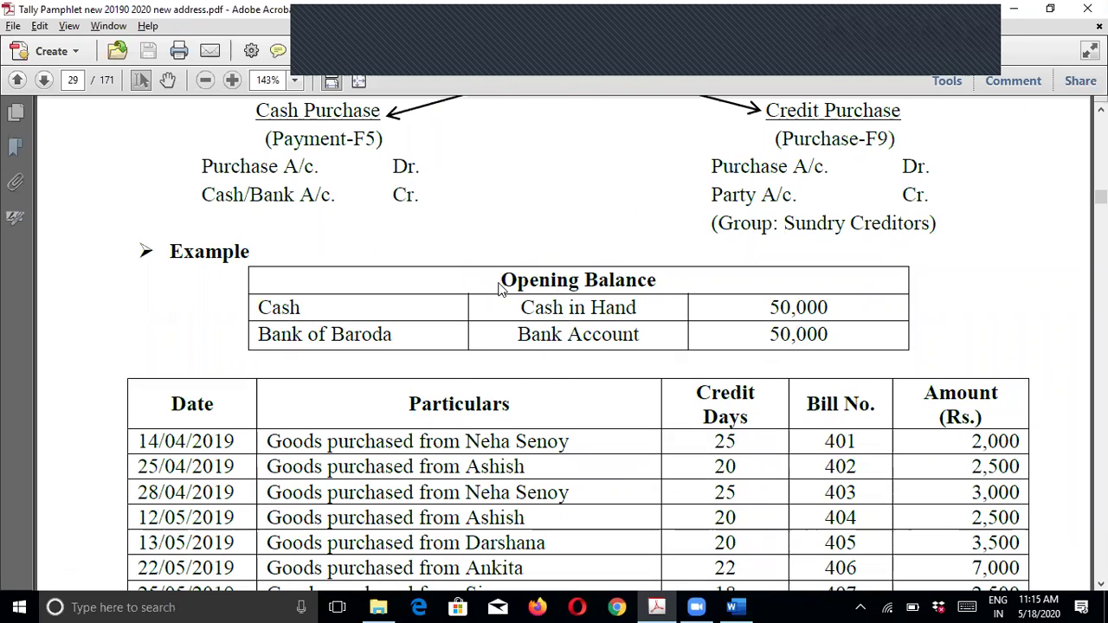
scroll(532, 339, up, 2)
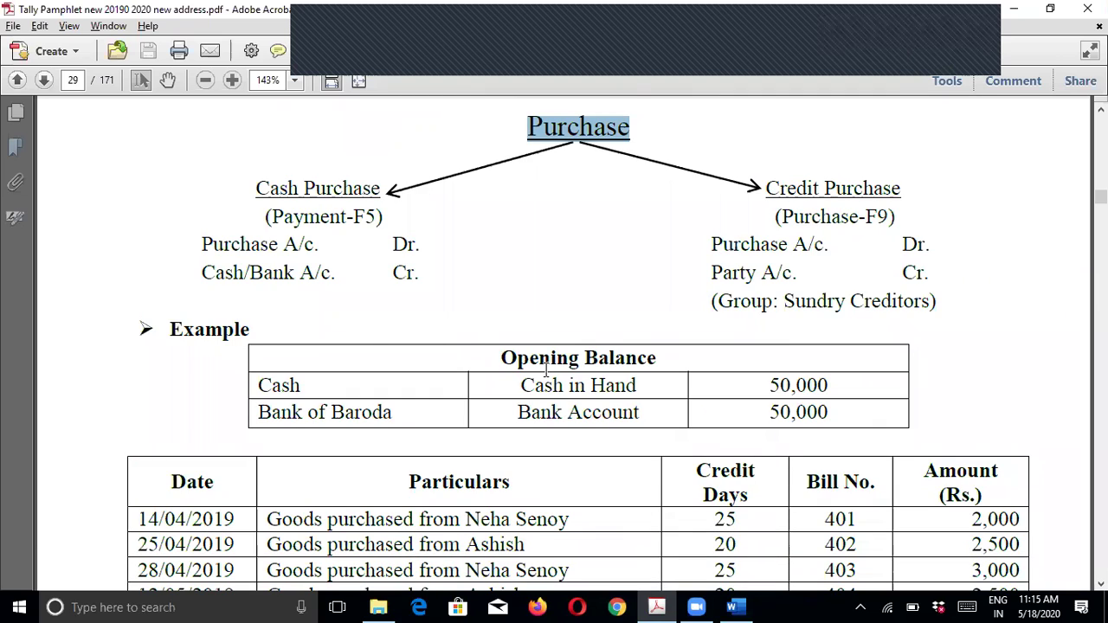
Examine the Opening Balance table and the credit purchase transactions beneath it, highlighting the balances and the supplier names in the first rows.
scroll(525, 360, down, 1)
click(500, 319)
drag(655, 316, 741, 373)
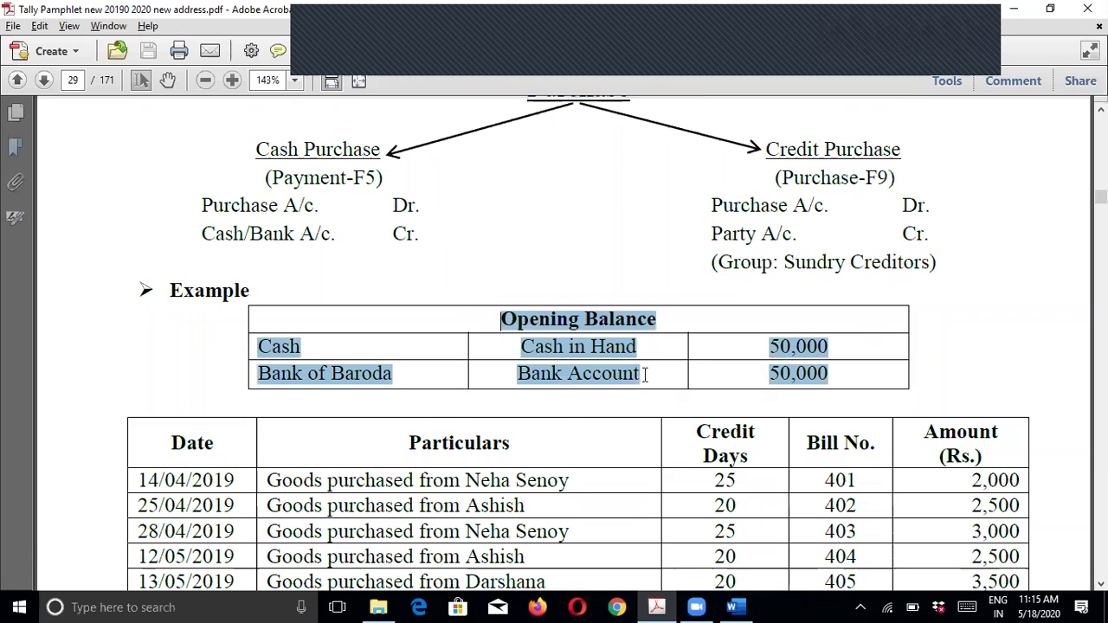
scroll(535, 418, down, 1)
scroll(534, 418, down, 3)
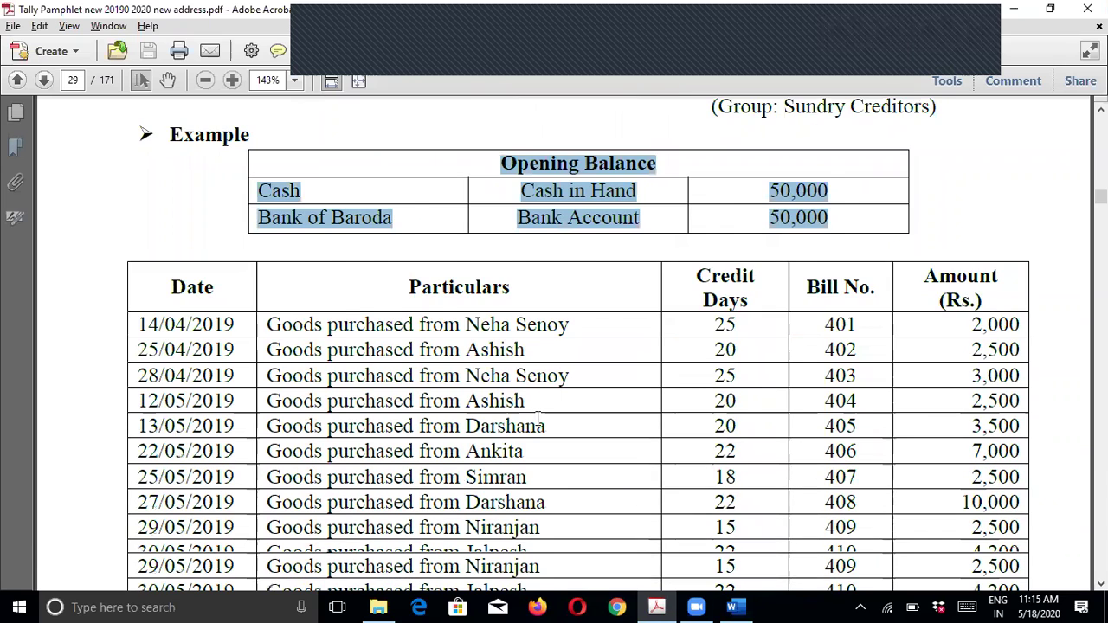
scroll(537, 419, down, 2)
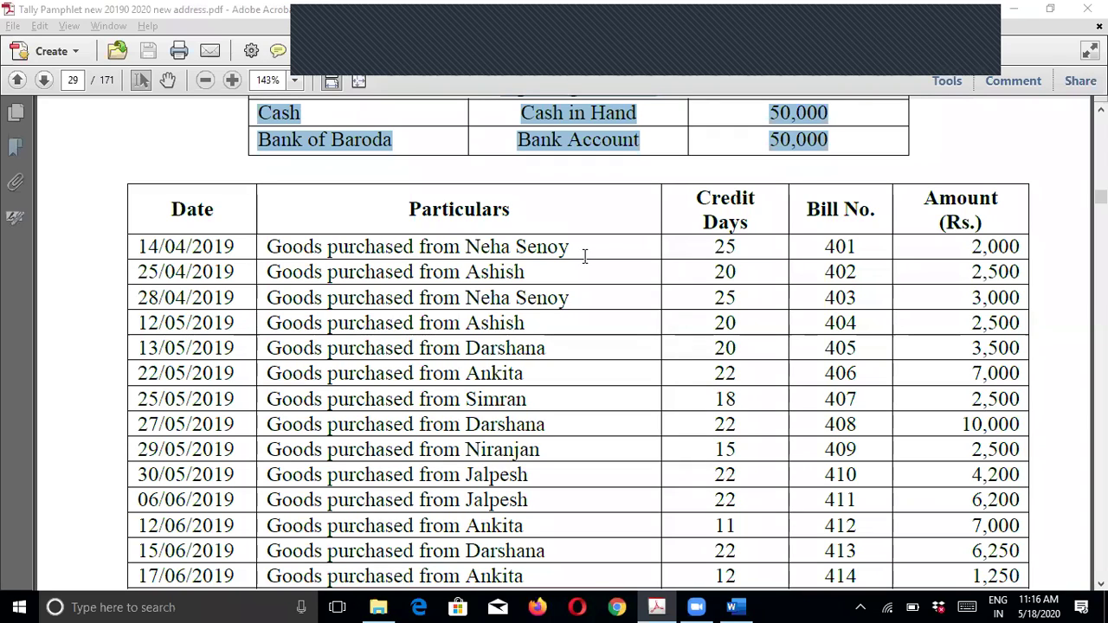
drag(328, 251, 406, 247)
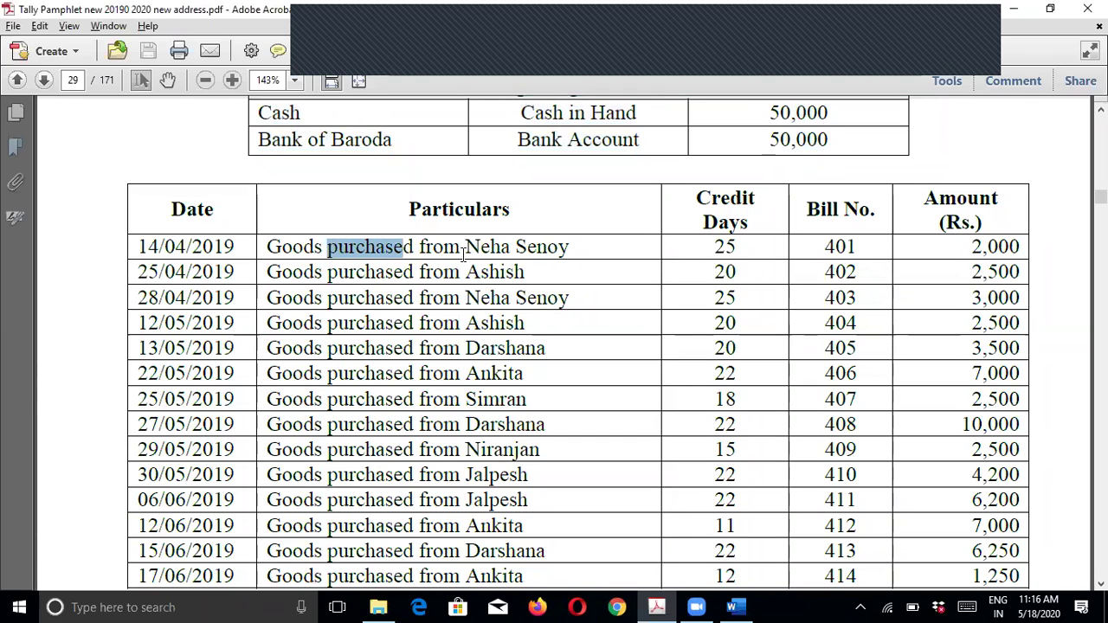
drag(466, 249, 564, 293)
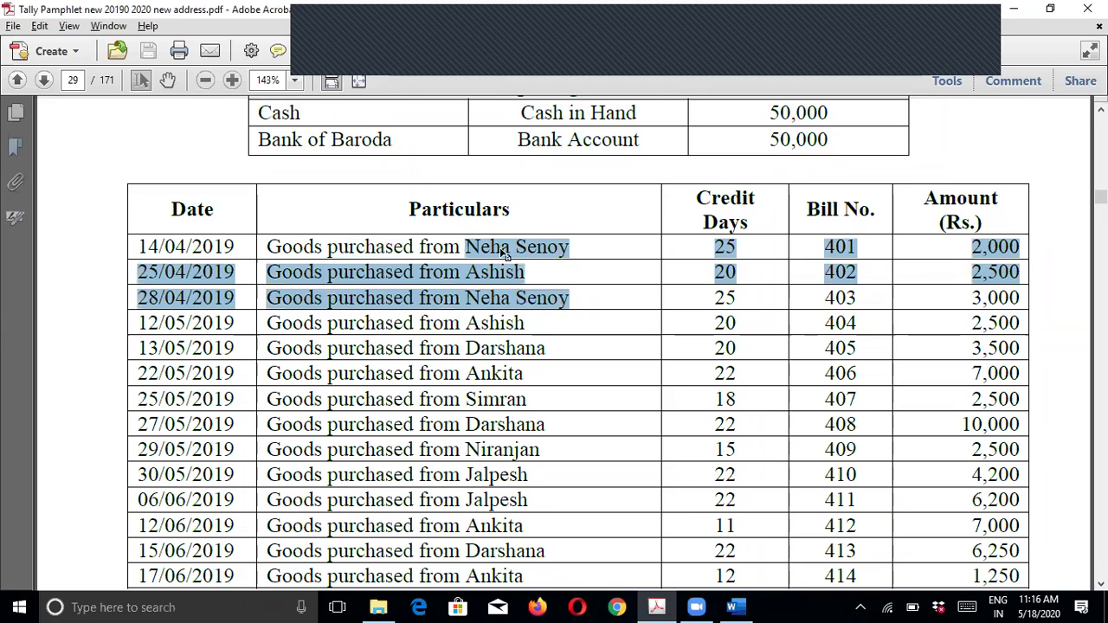
click(524, 314)
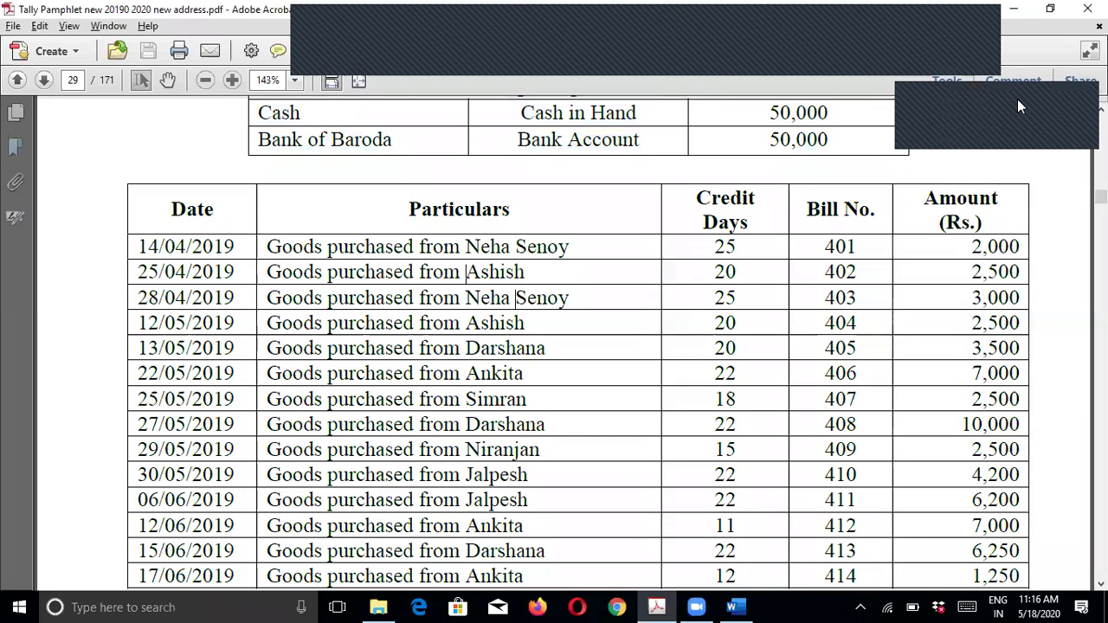
Switch to Tally.ERP 9 by launching it, leave the GST Ltd Phd login, and start creating a new company.
click(254, 607)
text(tall)
click(192, 176)
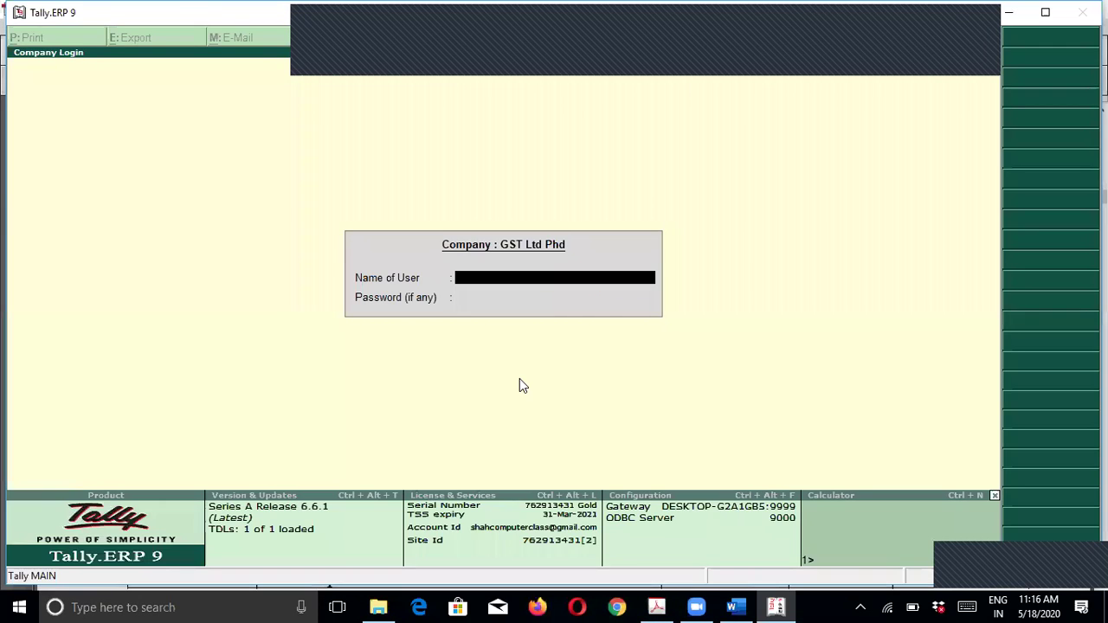
key(Return)
key(Down)
key(Down)
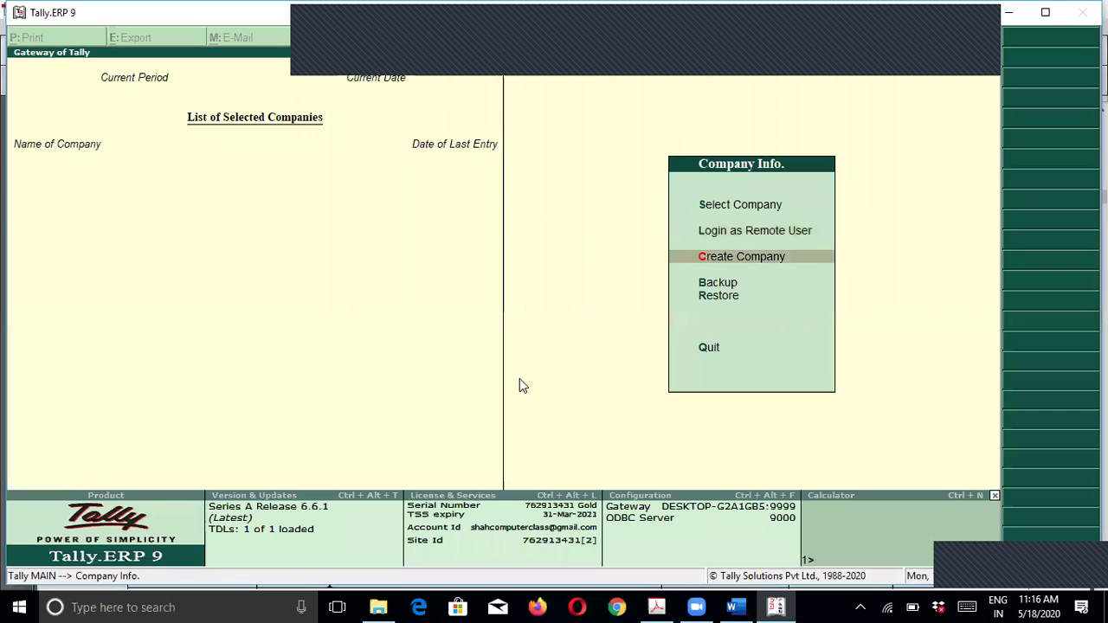
key(Return)
Name the new company Purchase F9, keeping the same mailing name and India as the country.
key(BackSpace)
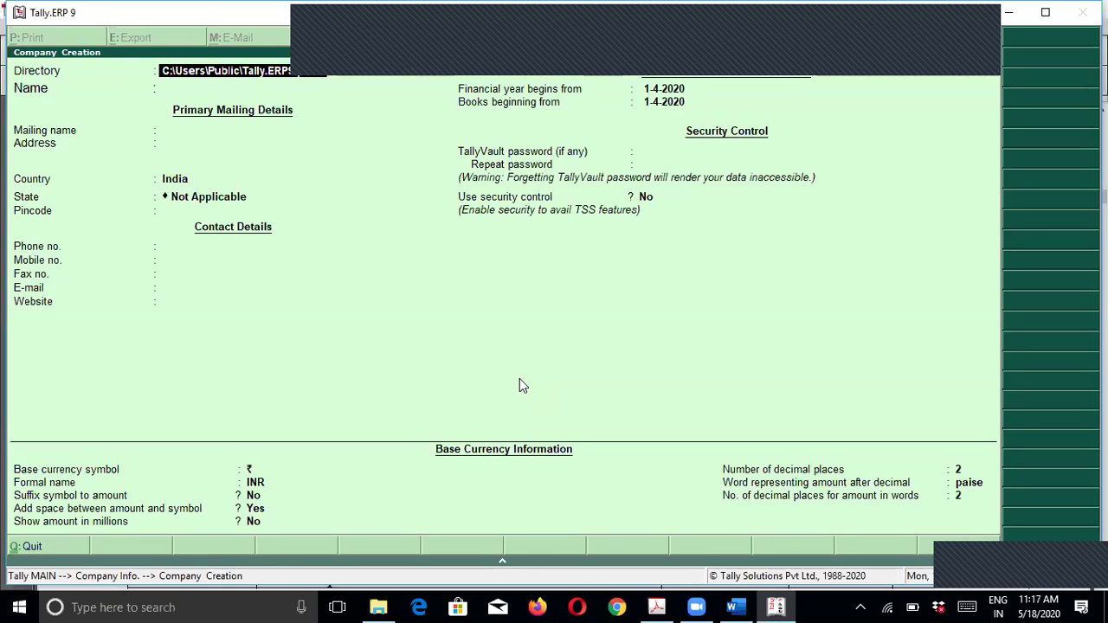
key(Return)
text(Purch)
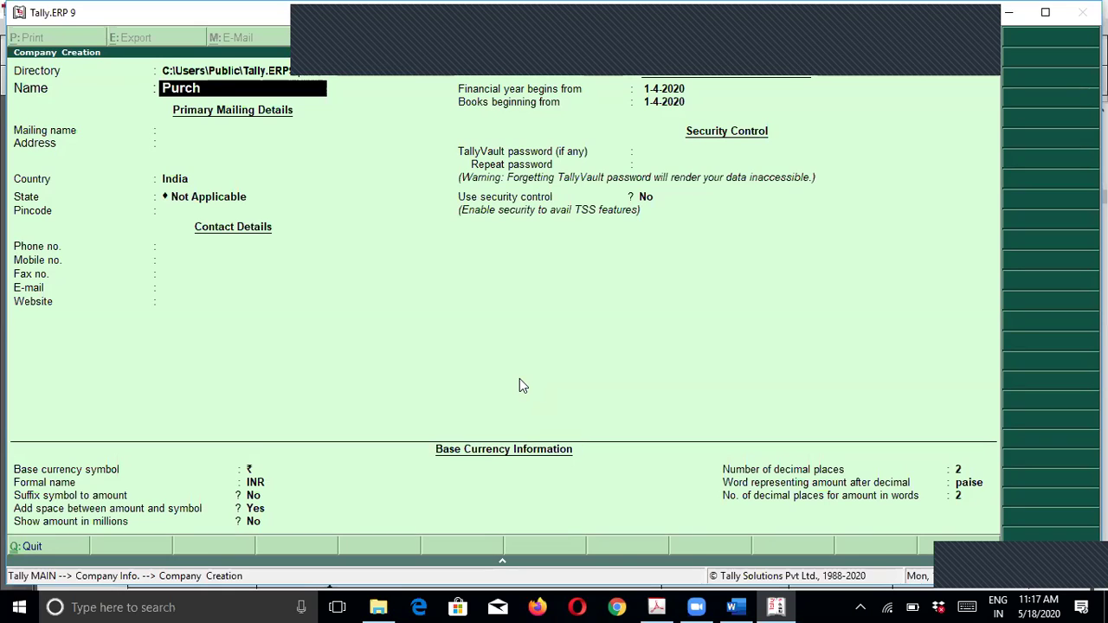
text(ase F9)
key(Return)
key(Return)
key(Return)
key(Return)
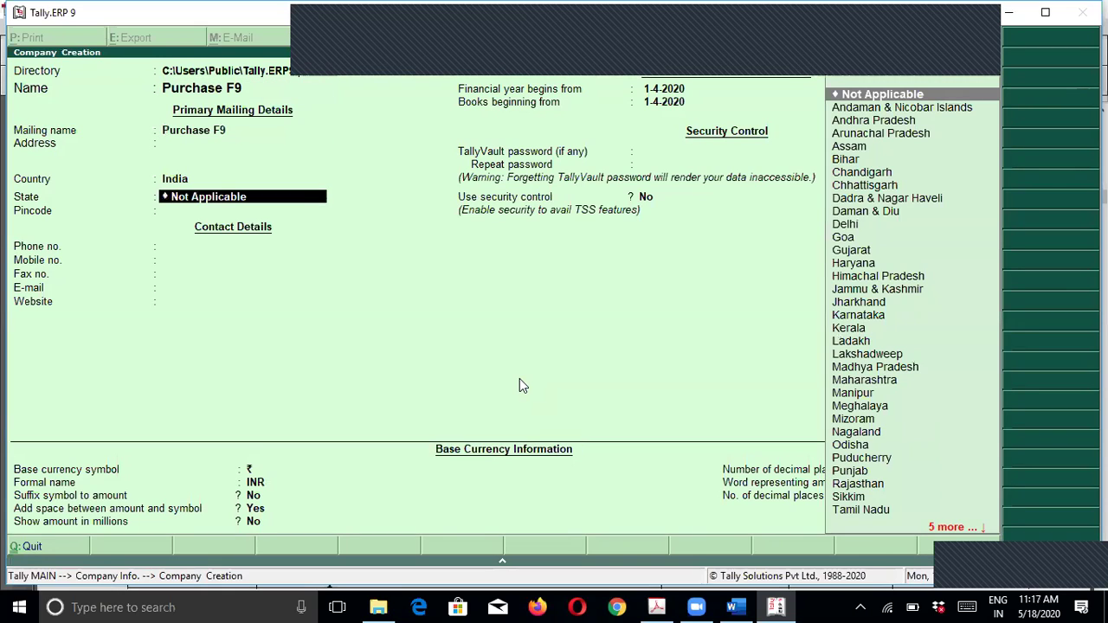
Set the company's state to Gujarat and create the company with all remaining contact, year, security and currency defaults.
text(Gu)
key(Return)
key(Return)
key(Return)
key(Return)
key(Return)
key(Return)
key(Return)
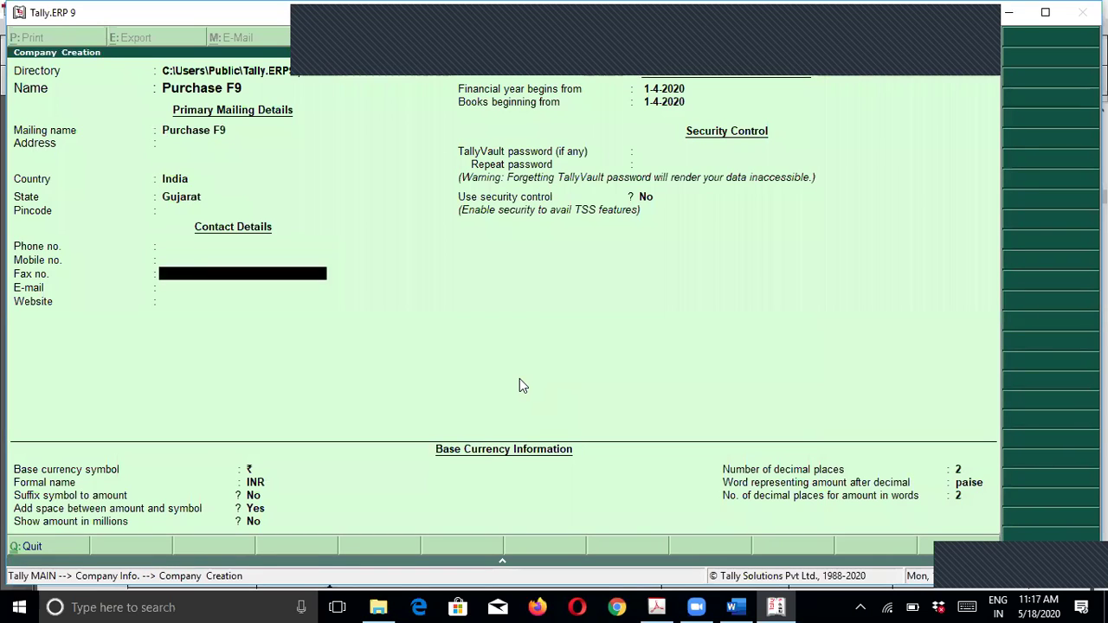
key(Return)
key(Return)
key(Return)
key(Return)
key(Return)
key(Return)
key(Return)
key(Return)
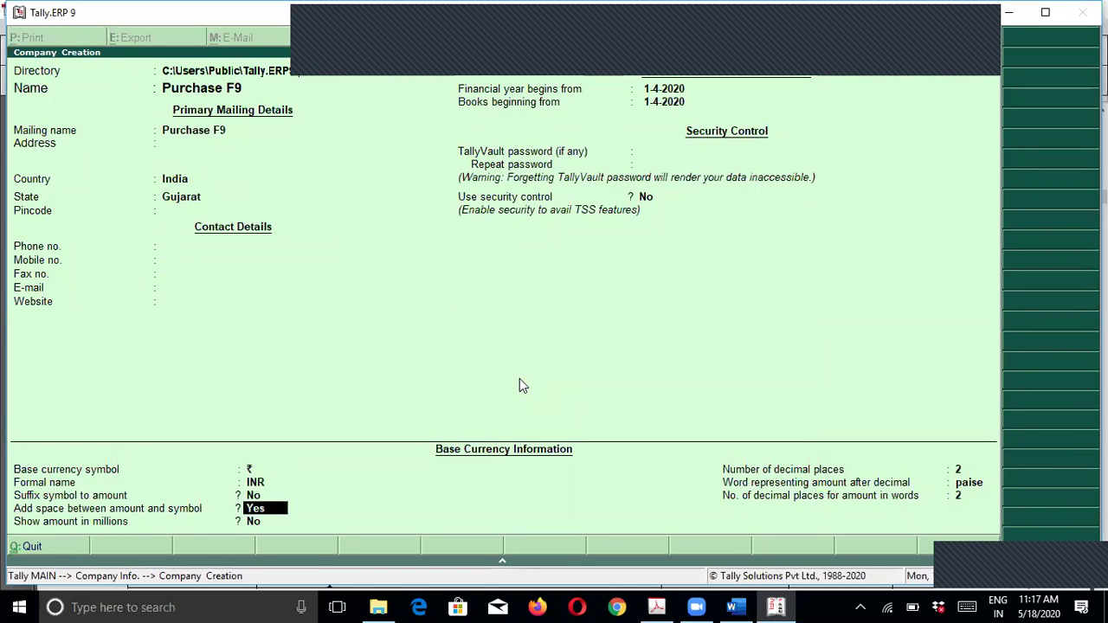
key(Return)
key(Return)
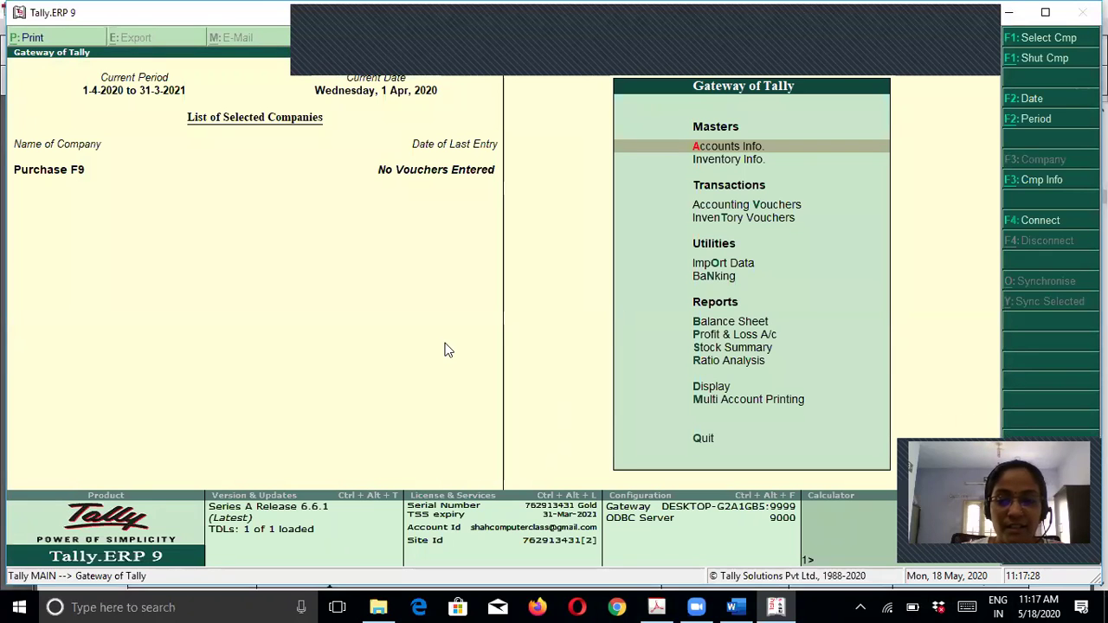
Check the Opening Balance table in the Tally pamphlet PDF and return to Tally.ERP 9.
key(alt+Tab)
scroll(443, 341, up, 2)
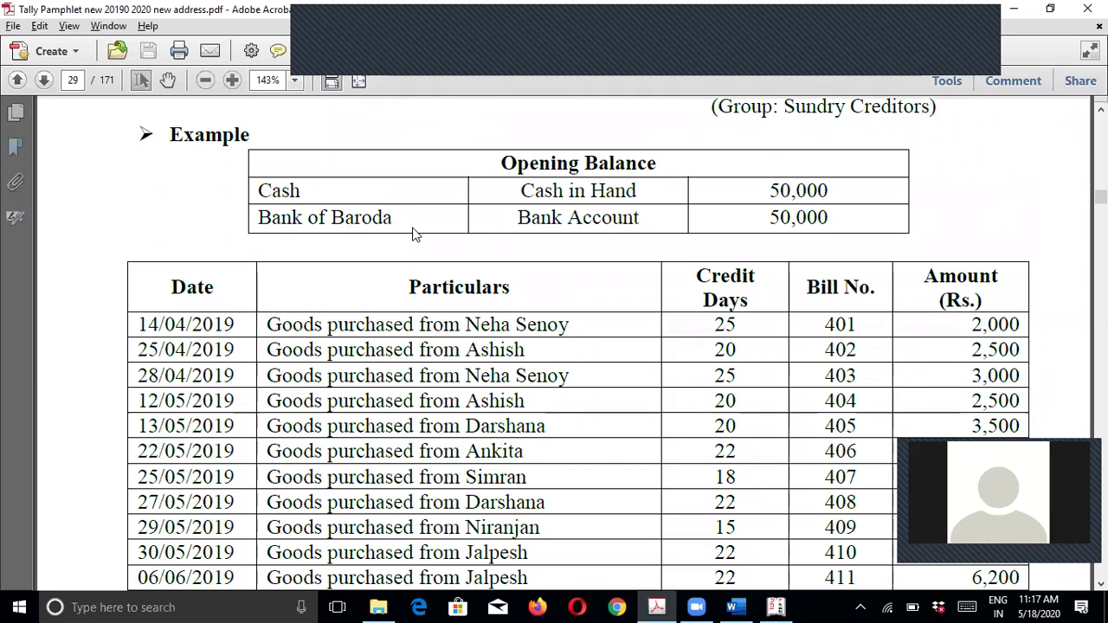
key(alt+Tab)
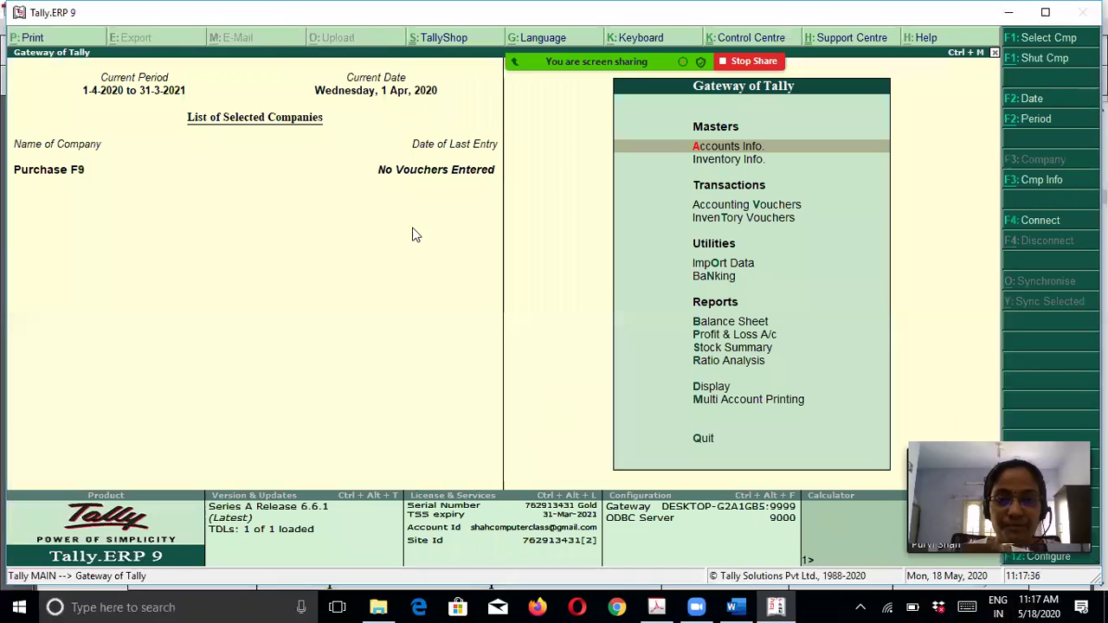
Open the single ledger creation screen for the Purchase F9 company.
key(Up)
key(Down)
key(Return)
key(Down)
key(Return)
key(Return)
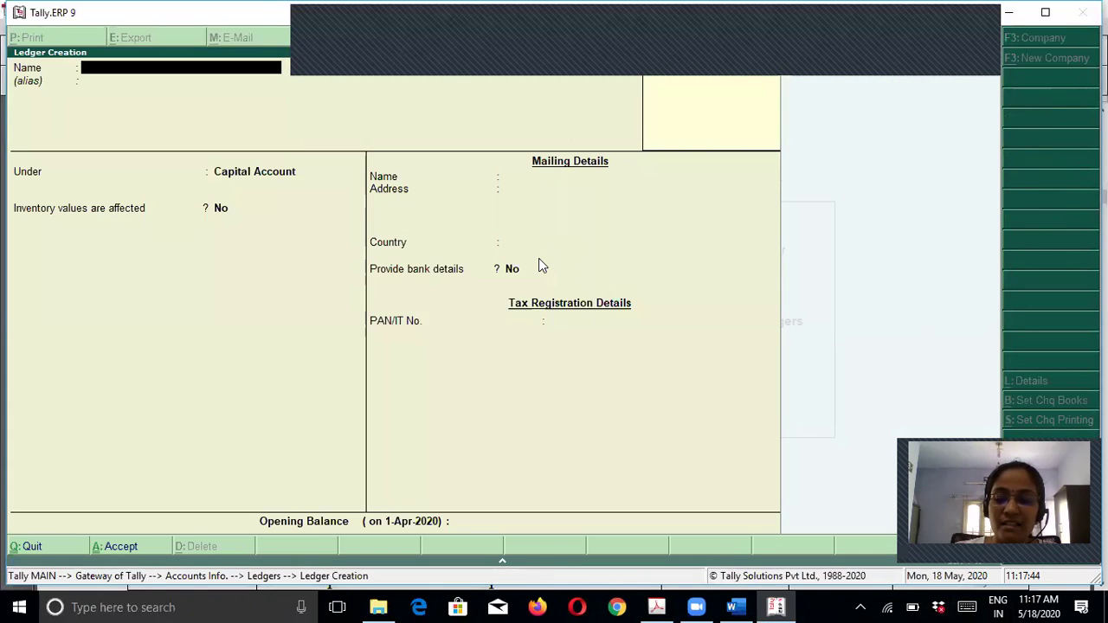
Bring up the existing Cash ledger, set its opening balance to 50,000 Dr, and save it.
key(Page_Up)
key(Page_Up)
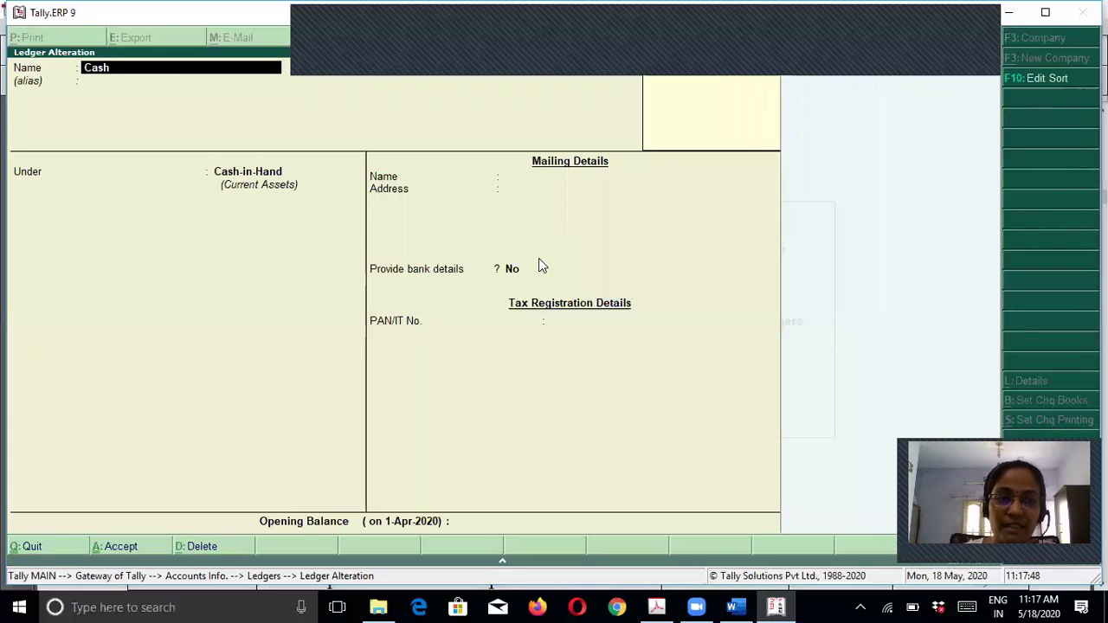
key(Return)
key(Return)
key(Return)
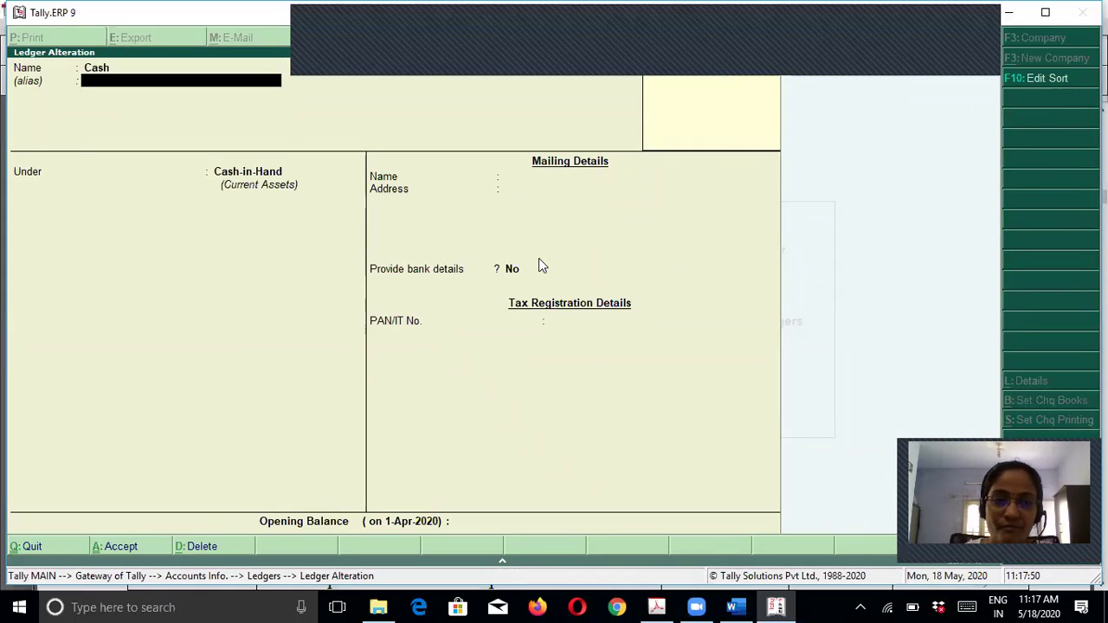
text(50000)
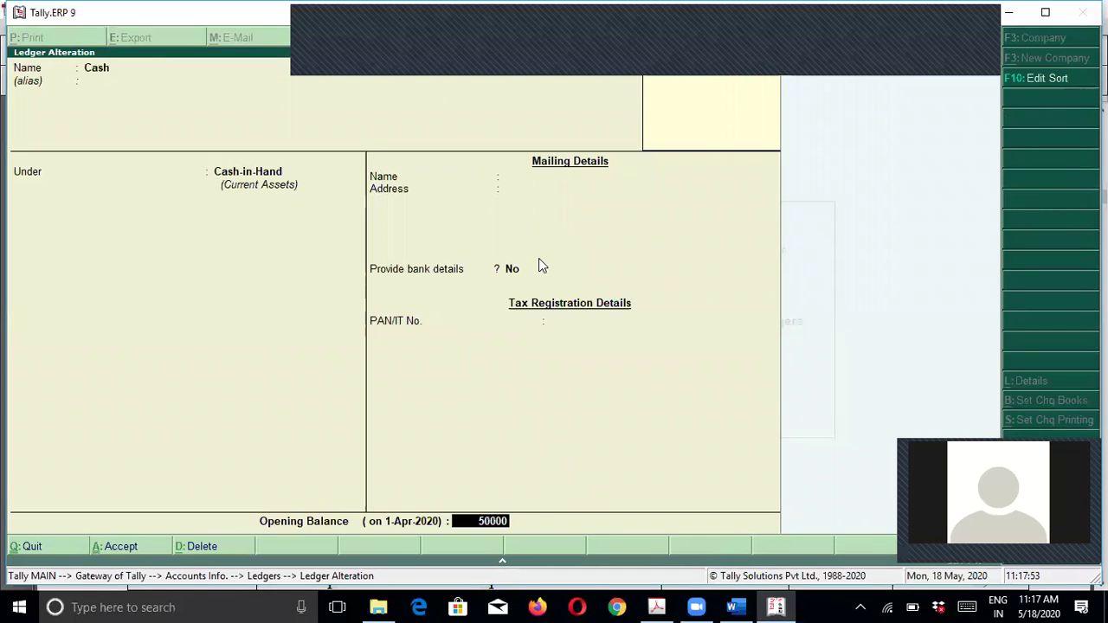
key(Return)
key(Return)
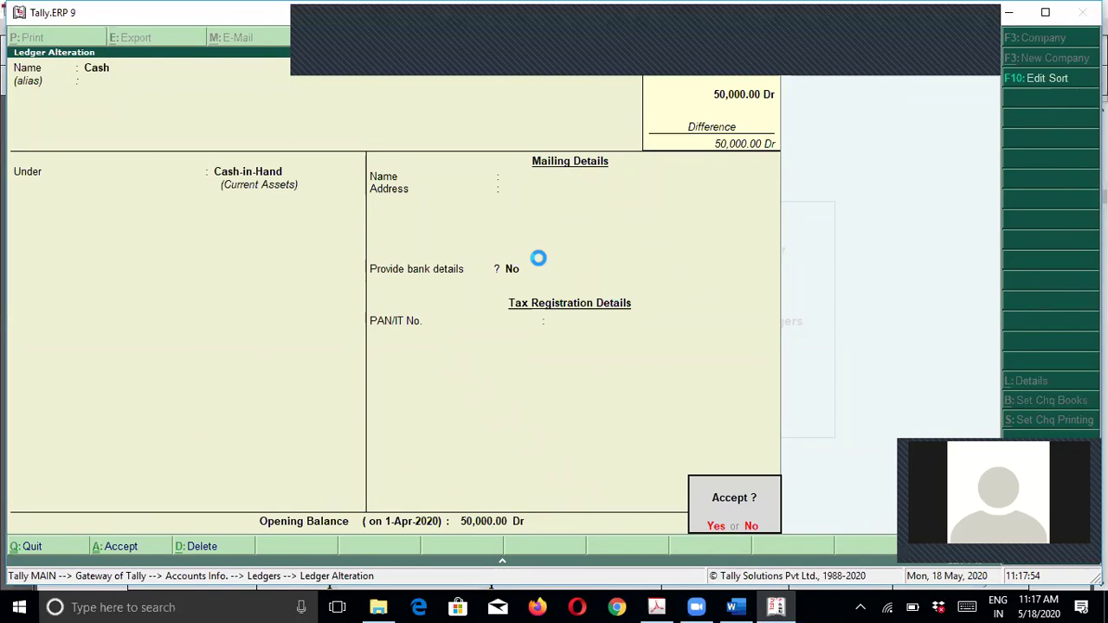
text(y)
Name a new ledger Bank of Baroda and place it under the Bank Accounts group.
text(Bank)
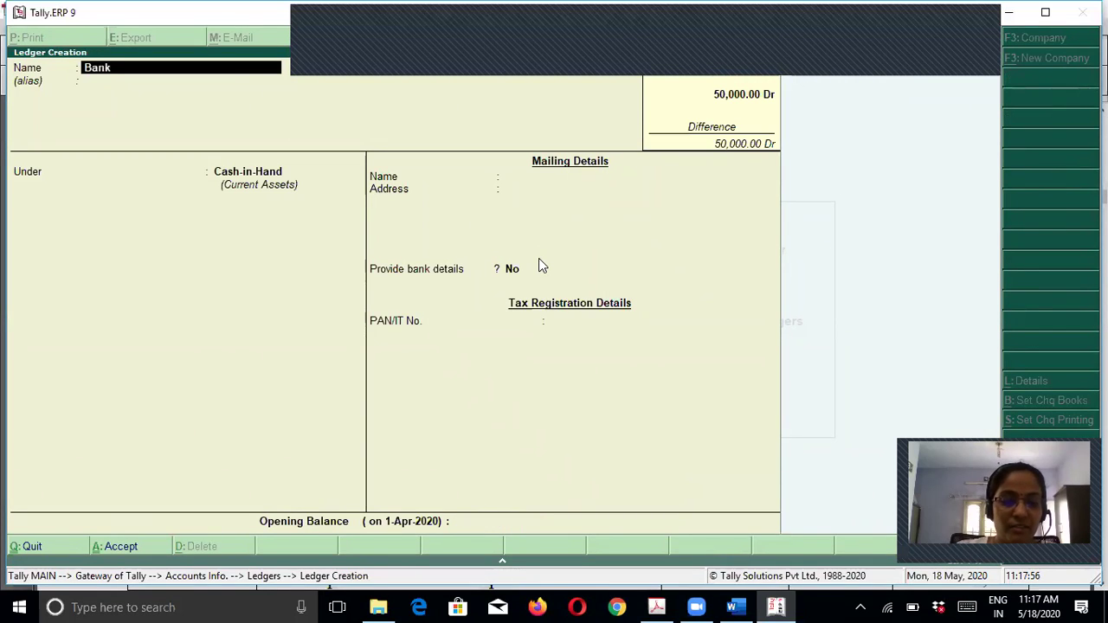
text( of Baroda)
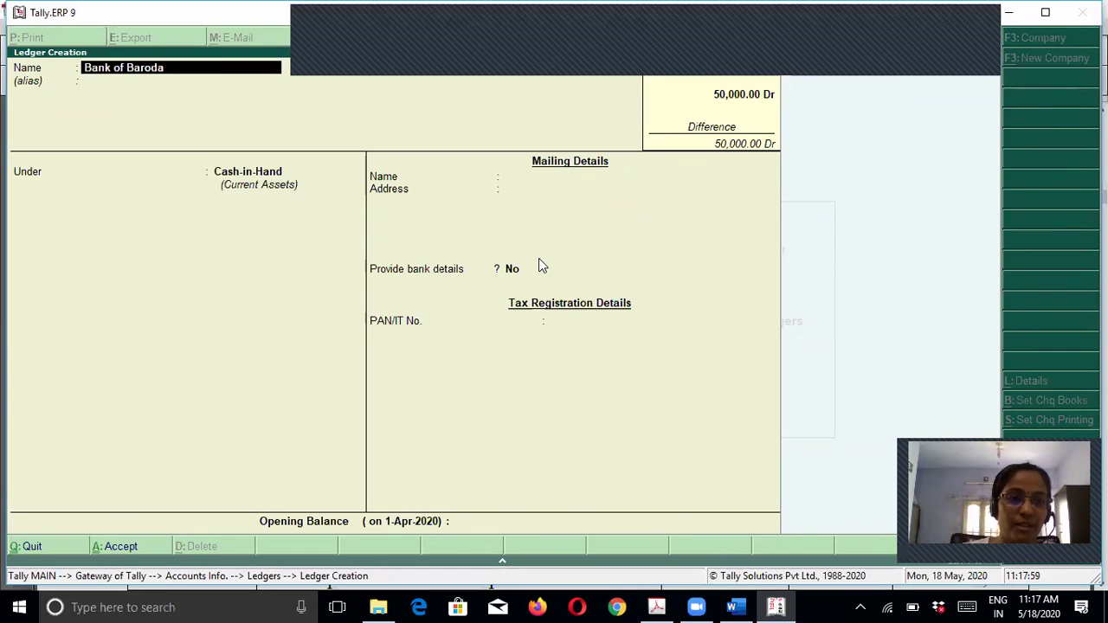
key(Return)
key(Return)
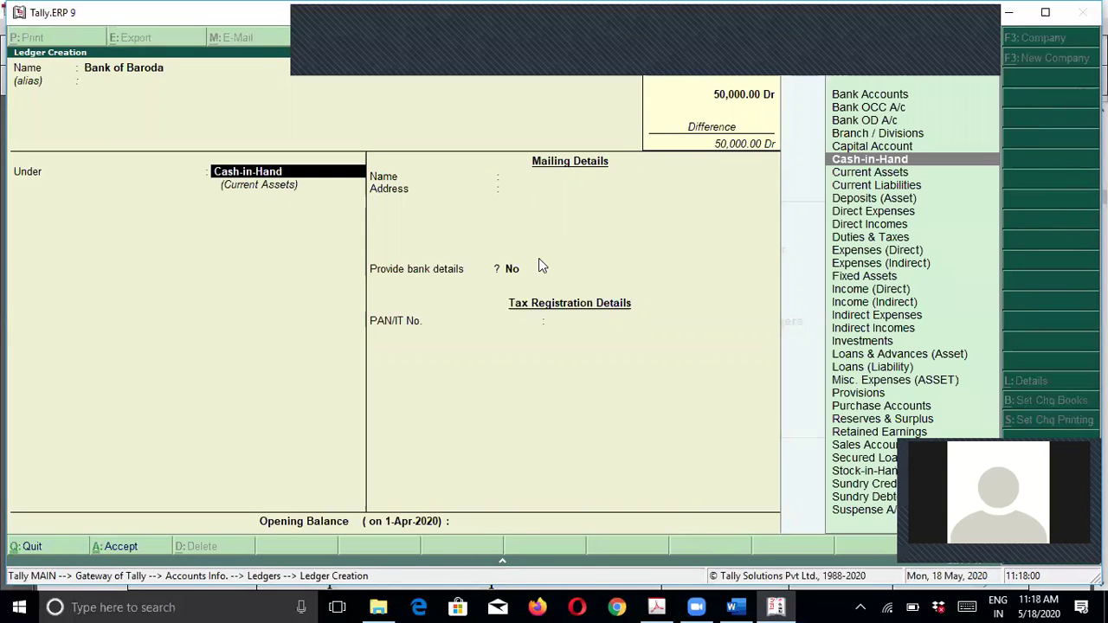
text(Ba)
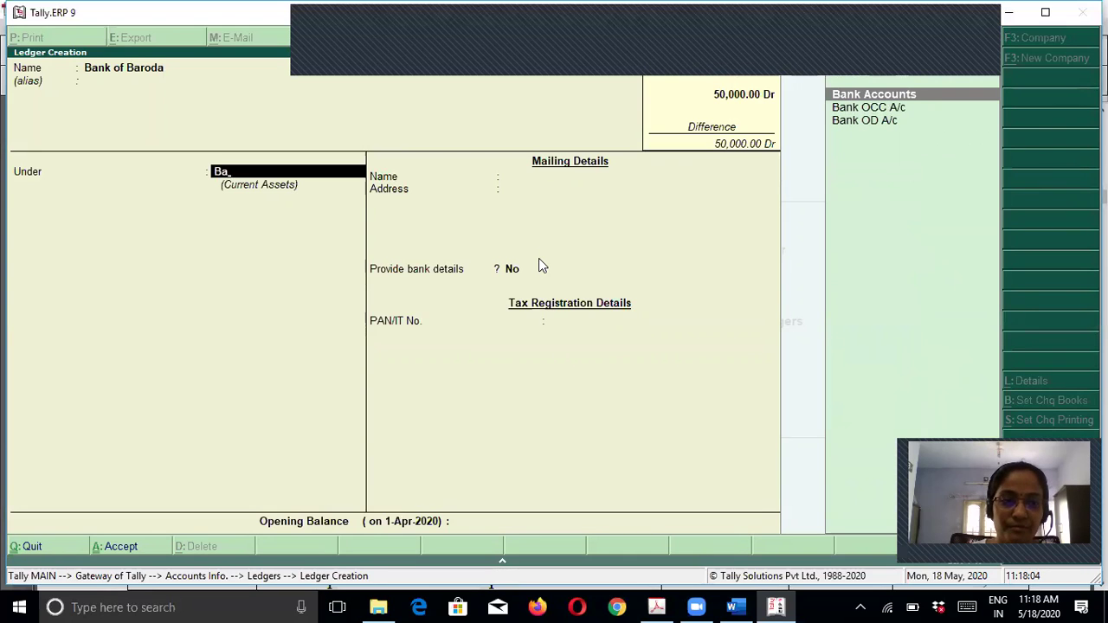
key(Return)
Set the ledger's bank name to Bank of Baroda (India), leaving the account number, IFS code and branch blank and cheque books off.
key(Return)
key(Return)
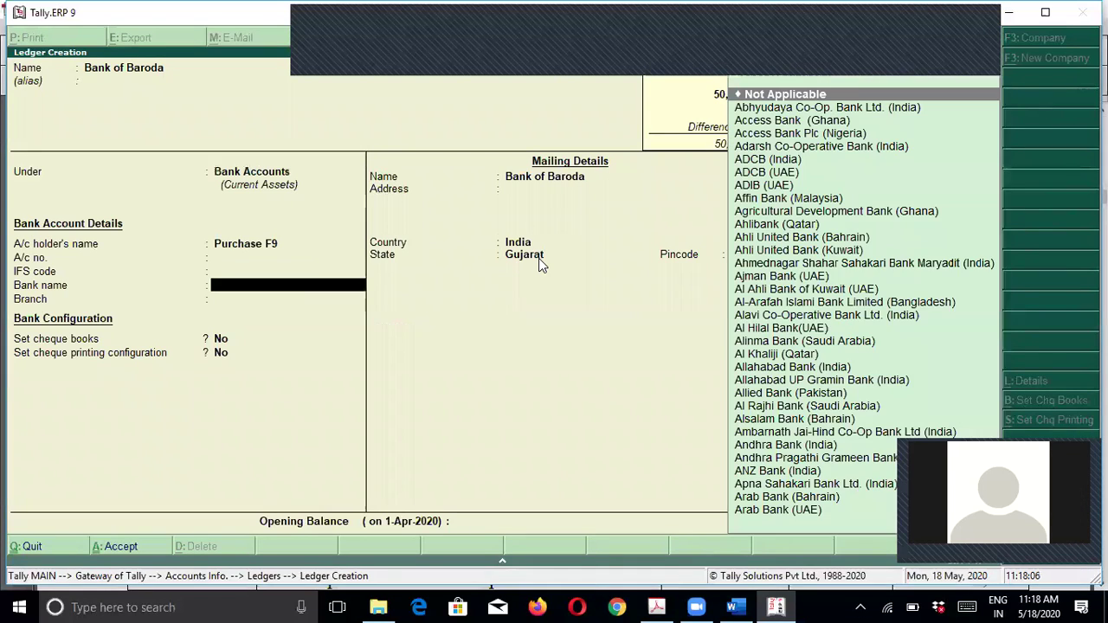
text(Bank of Baro)
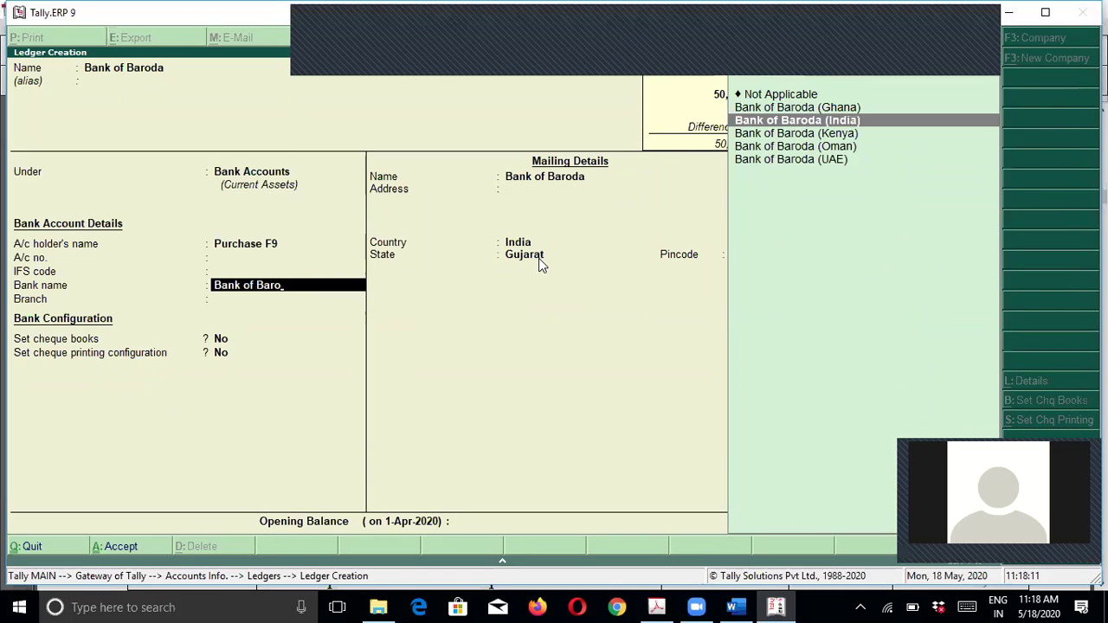
key(Return)
key(Return)
key(Return)
key(Return)
key(Return)
key(Return)
key(Return)
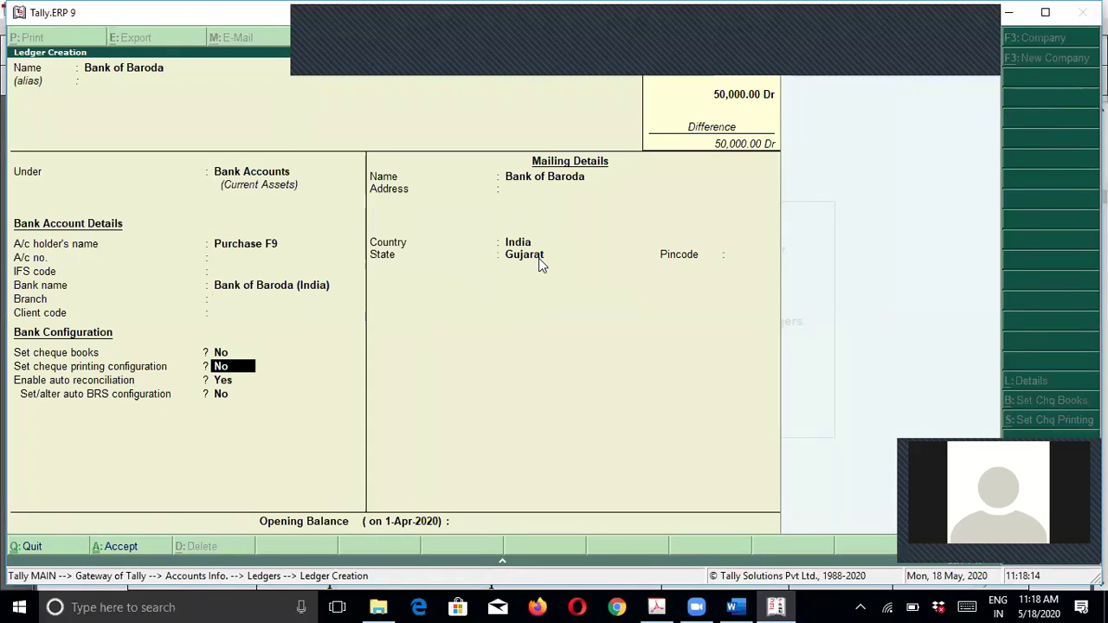
Keep the remaining bank configuration, give the Bank of Baroda ledger an opening balance of 50,000 Dr, and save it.
key(Return)
key(Return)
key(Return)
key(Return)
text(50,000)
key(Return)
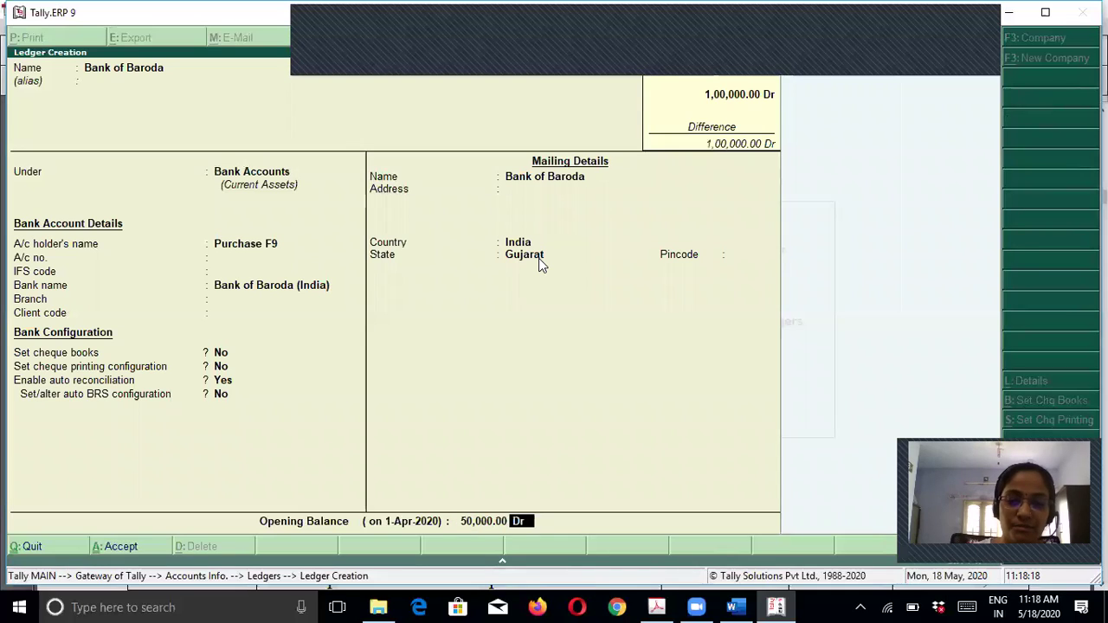
key(Return)
key(Return)
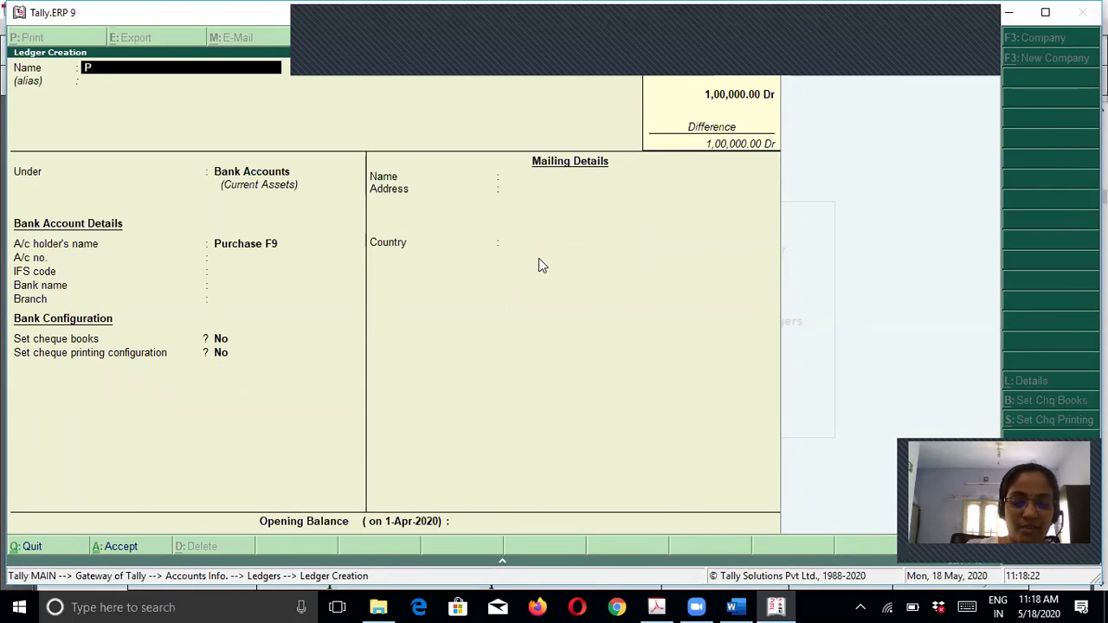
Name a new ledger Purchase A/c and place it under the Purchase Accounts group.
text(Purchase A/c)
key(Return)
text(Pu)
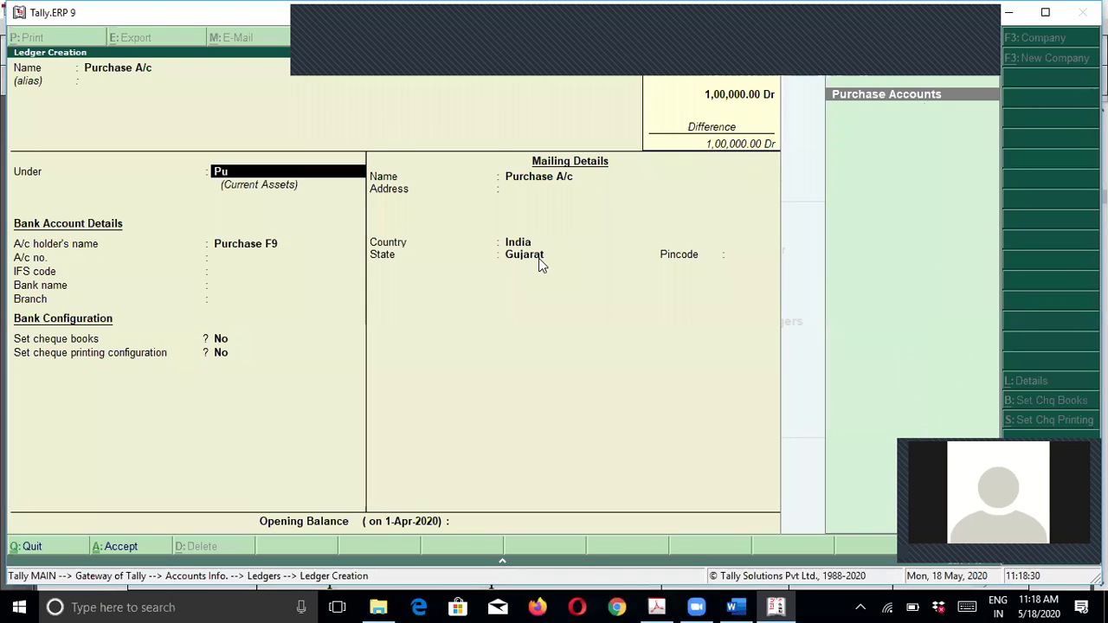
key(Return)
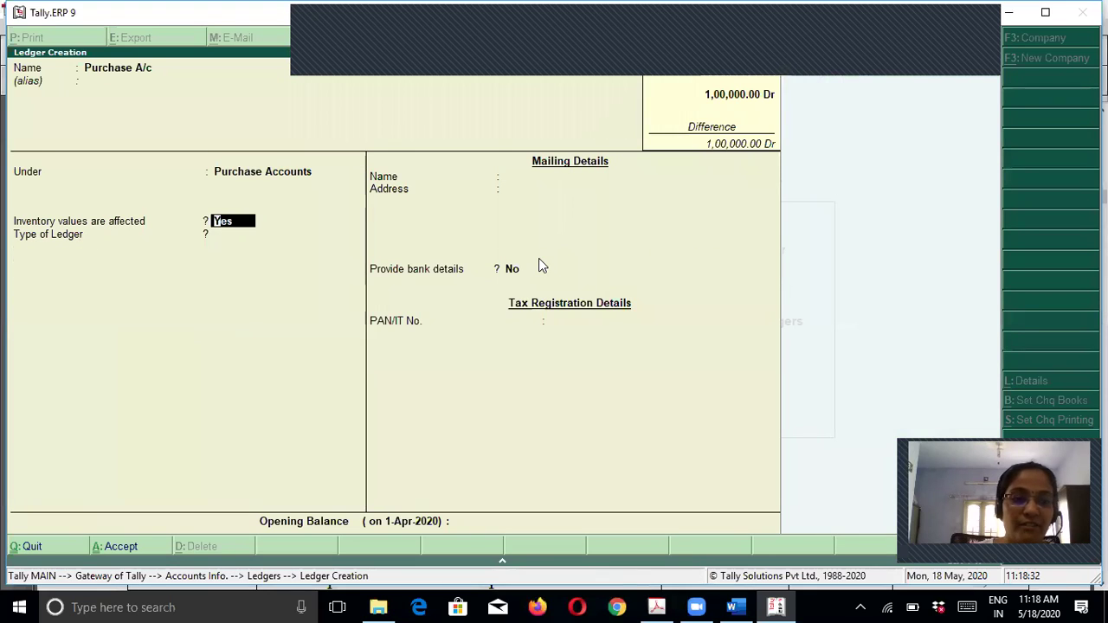
Set the Purchase A/c ledger's inventory values affected to No and its type to Not Applicable, leave bank details off, and save it.
text(n)
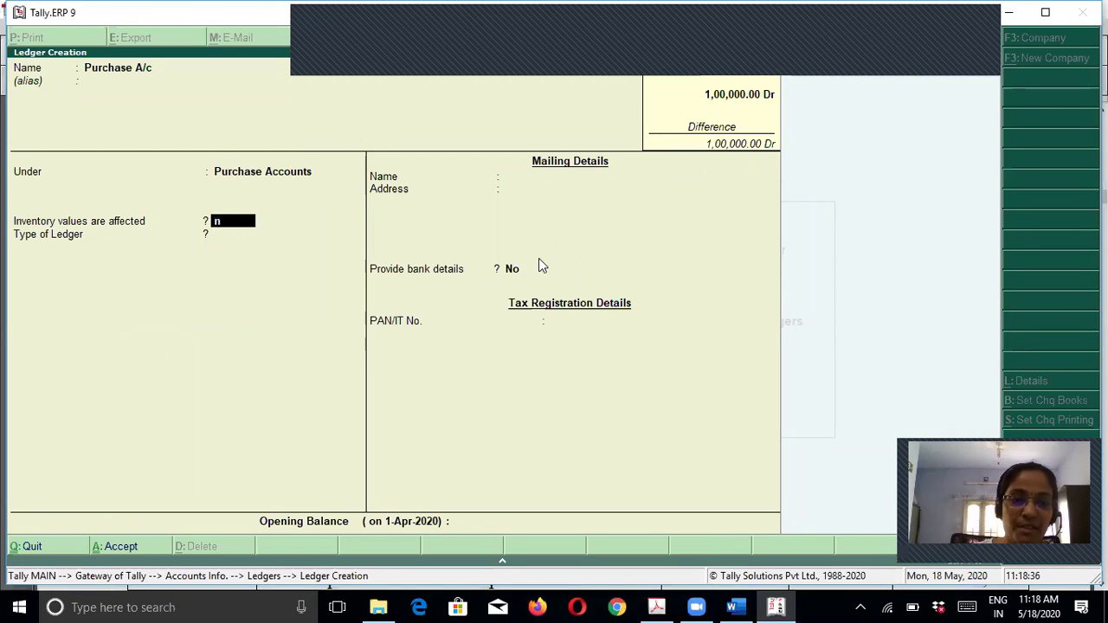
key(Return)
key(Return)
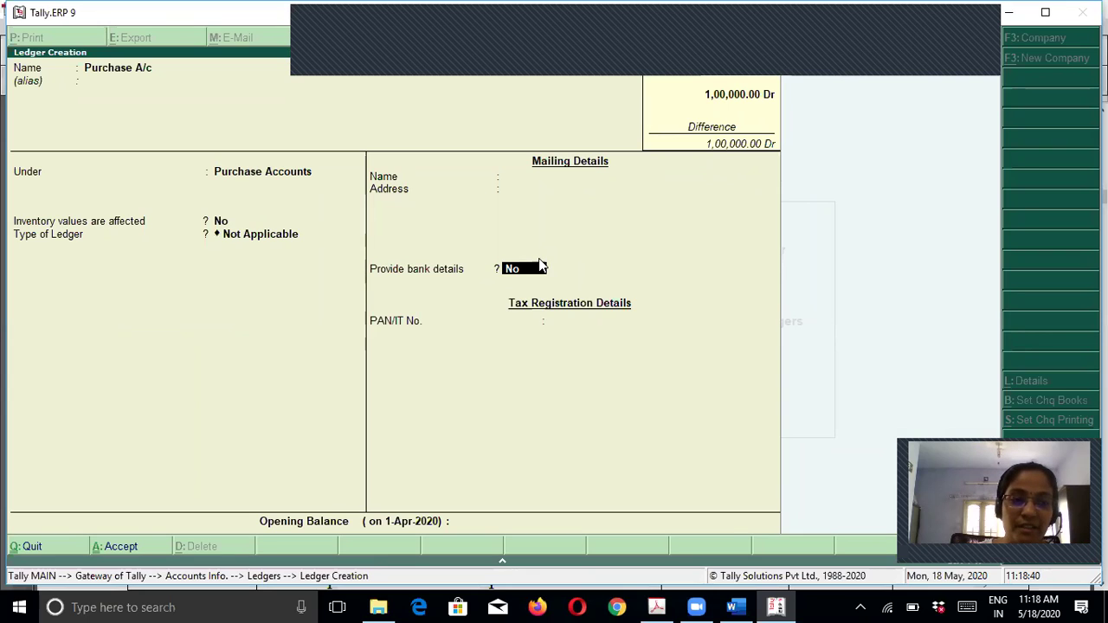
key(Return)
key(Return)
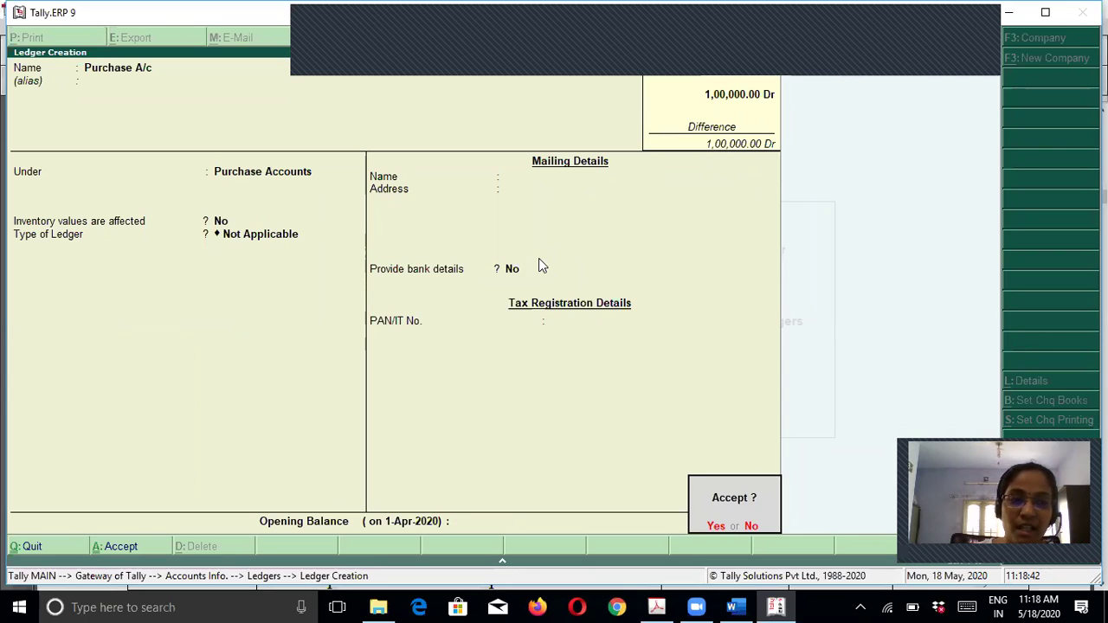
key(Return)
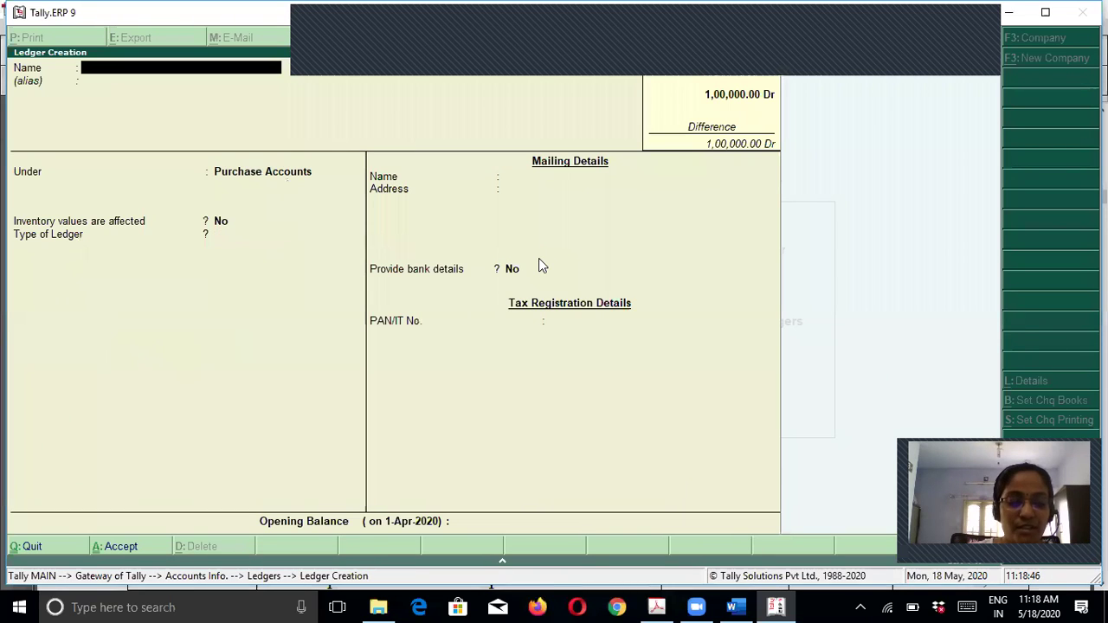
Name a new ledger after the supplier of bill 401 and place it under the Sundry Creditors group.
text(Neha Senoy)
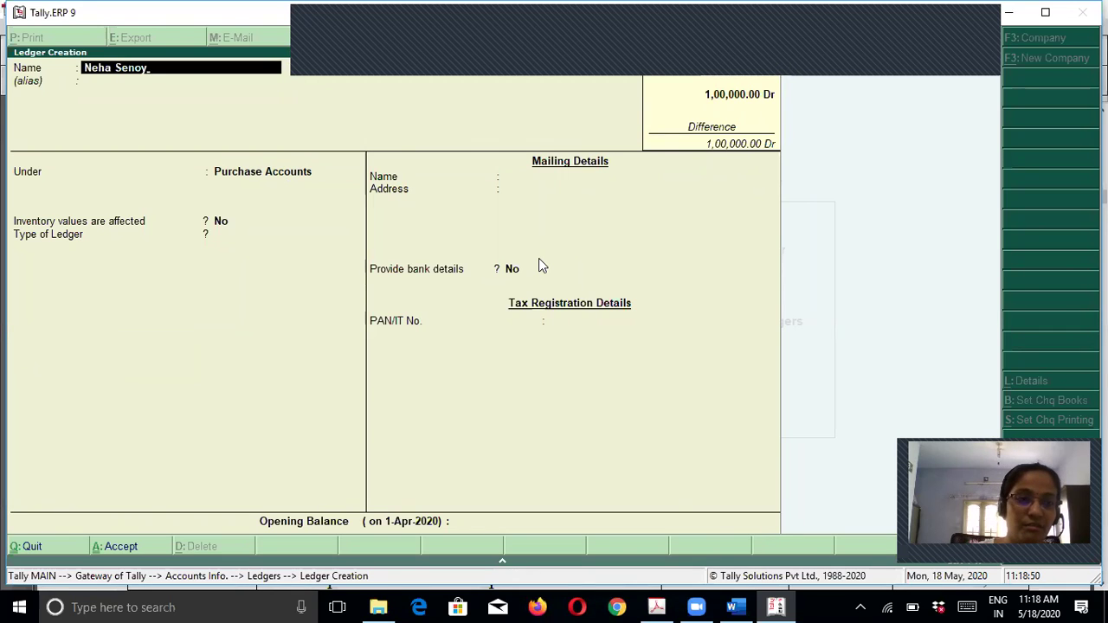
key(Return)
key(Return)
text(Su)
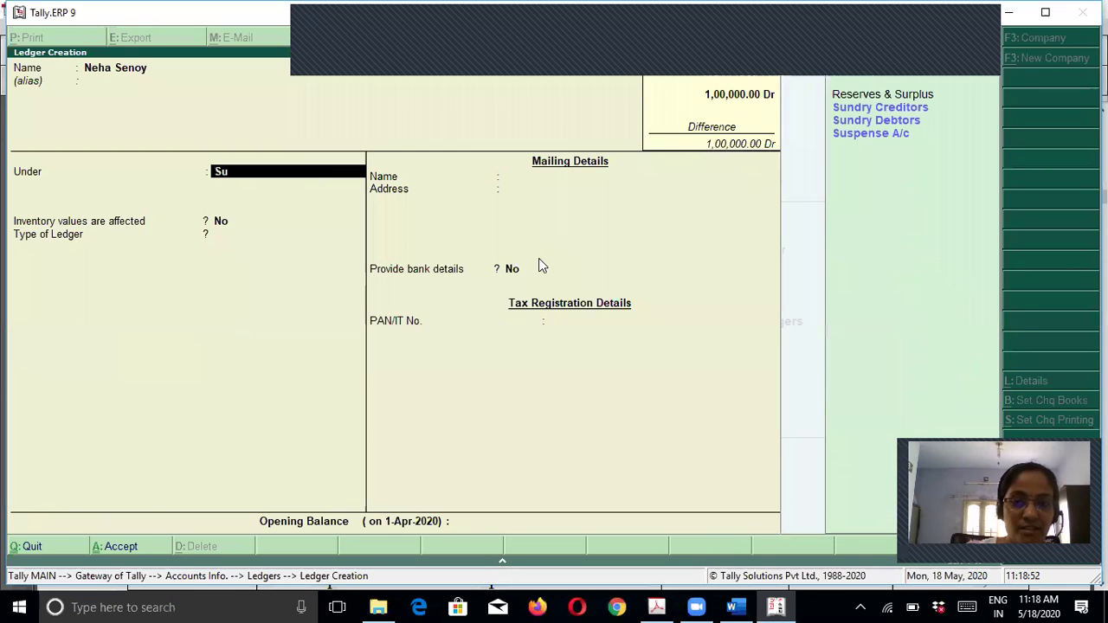
key(Return)
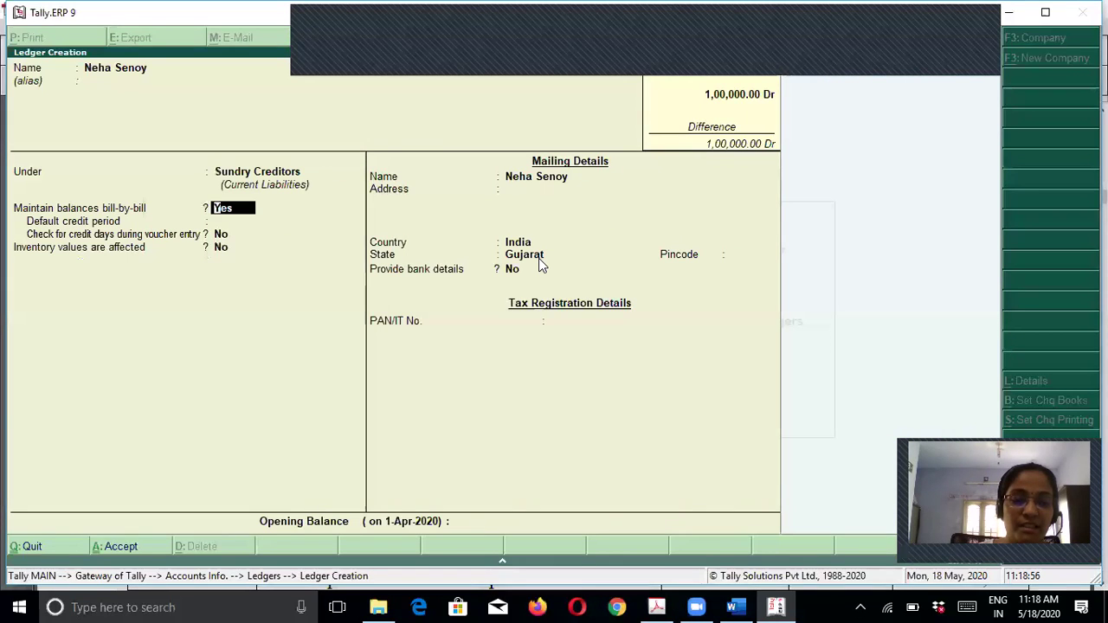
Keep bill-by-bill balances on for the bill 401 supplier, leave credit period, address, PAN and opening balance blank, and save the ledger.
key(Return)
key(Return)
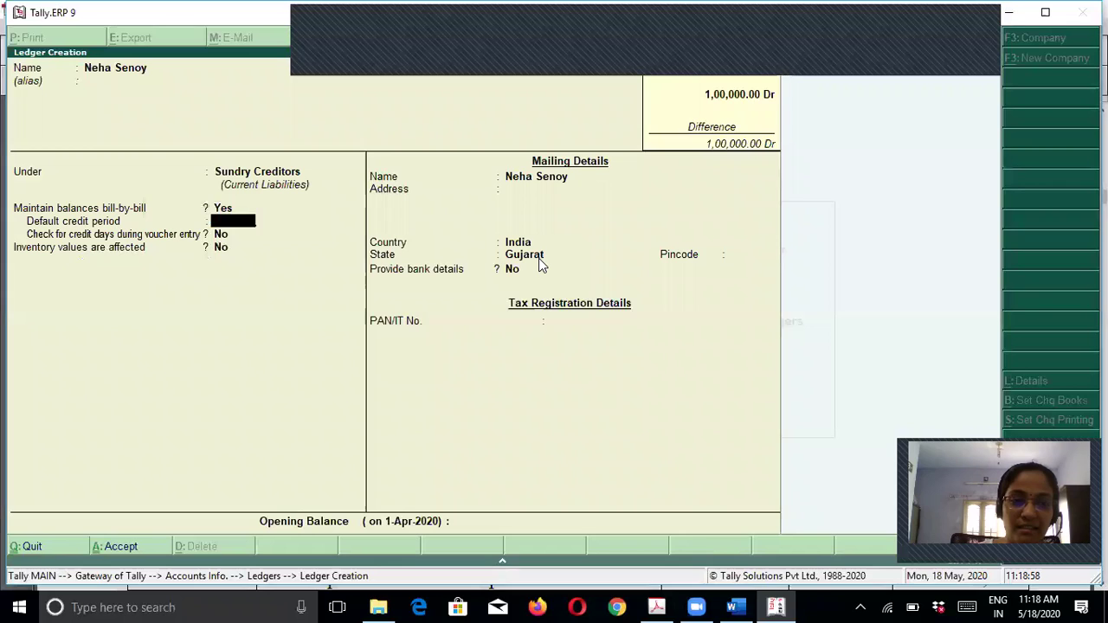
key(Return)
key(Return)
key(Return)
key(Return)
key(Return)
key(Return)
key(Return)
key(Return)
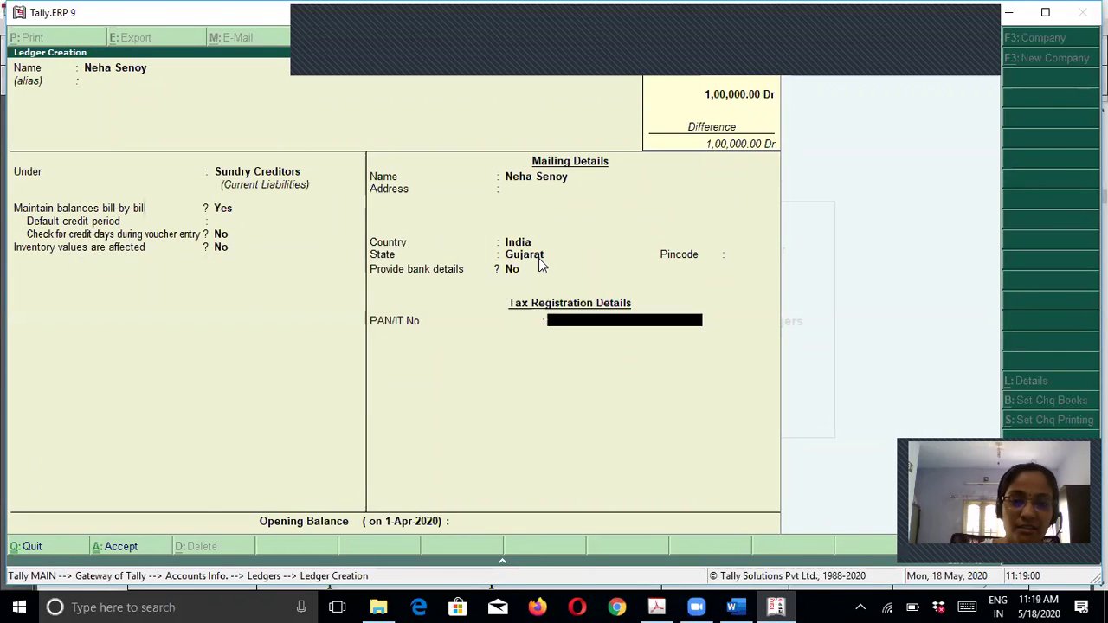
key(Return)
Name a new ledger after the supplier of bill 402, keep it under Sundry Creditors, and maintain balances bill-by-bill.
text(Ashi)
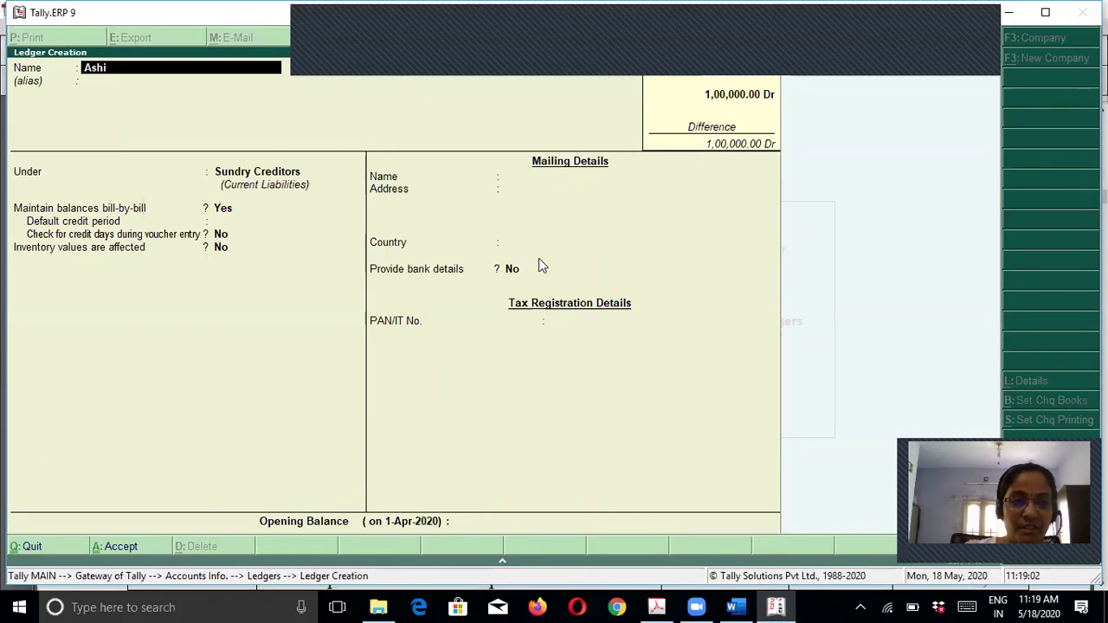
key(Return)
key(Return)
key(Return)
key(Return)
key(Return)
key(Return)
key(Return)
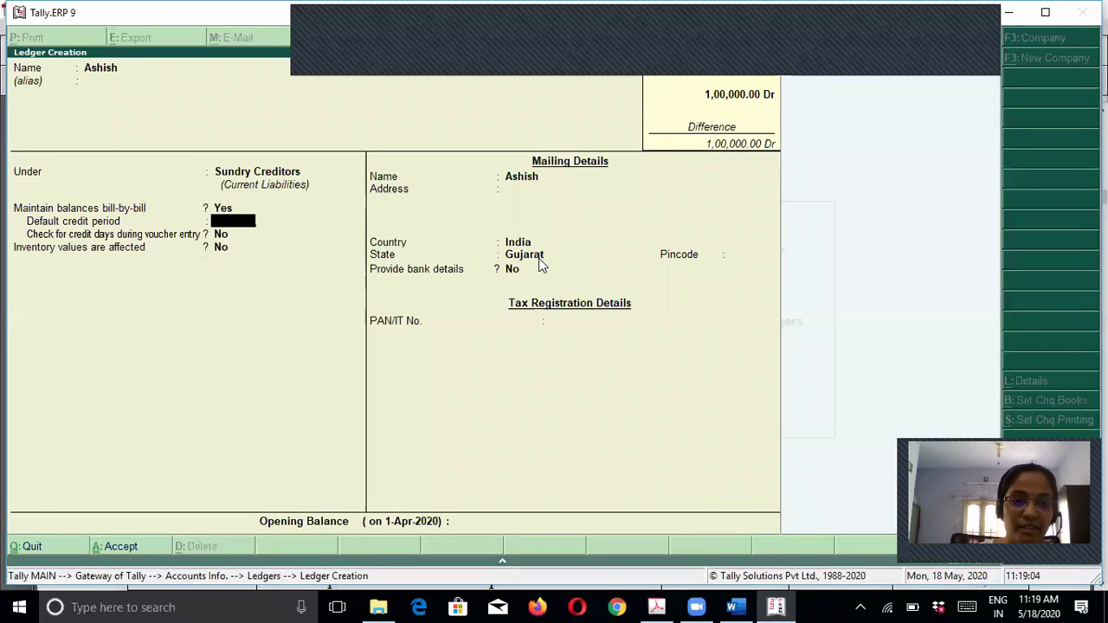
Leave the bill 402 supplier's credit period, address, PAN and opening balance blank, keep India and Gujarat, and save the ledger.
key(Return)
key(Return)
key(Return)
key(Return)
key(Return)
key(Return)
key(Return)
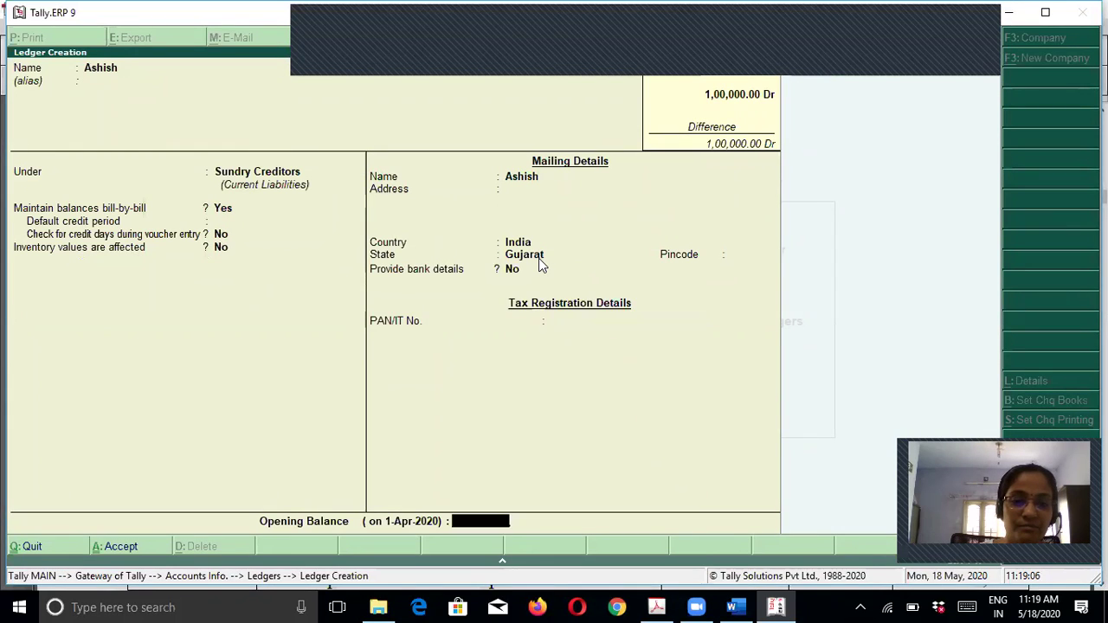
key(Return)
Check the next supplier in the pamphlet and name a new ledger after the supplier of bill 405, under Sundry Creditors.
key(alt+Tab)
key(alt+Tab)
text(S)
key(BackSpace)
text(Dara)
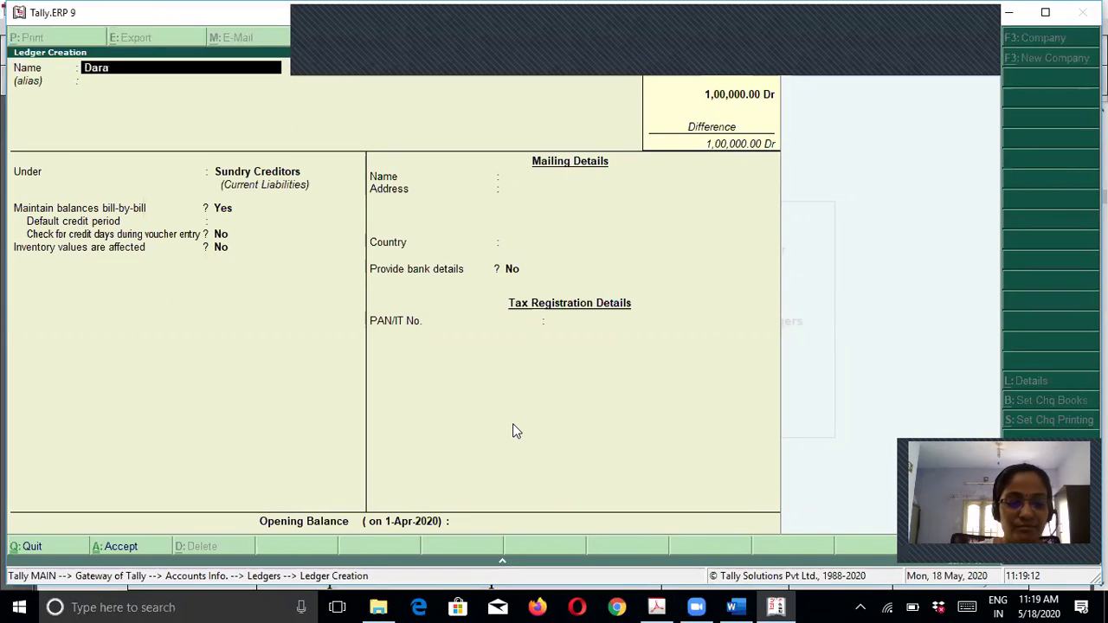
text(shna)
key(Return)
key(Return)
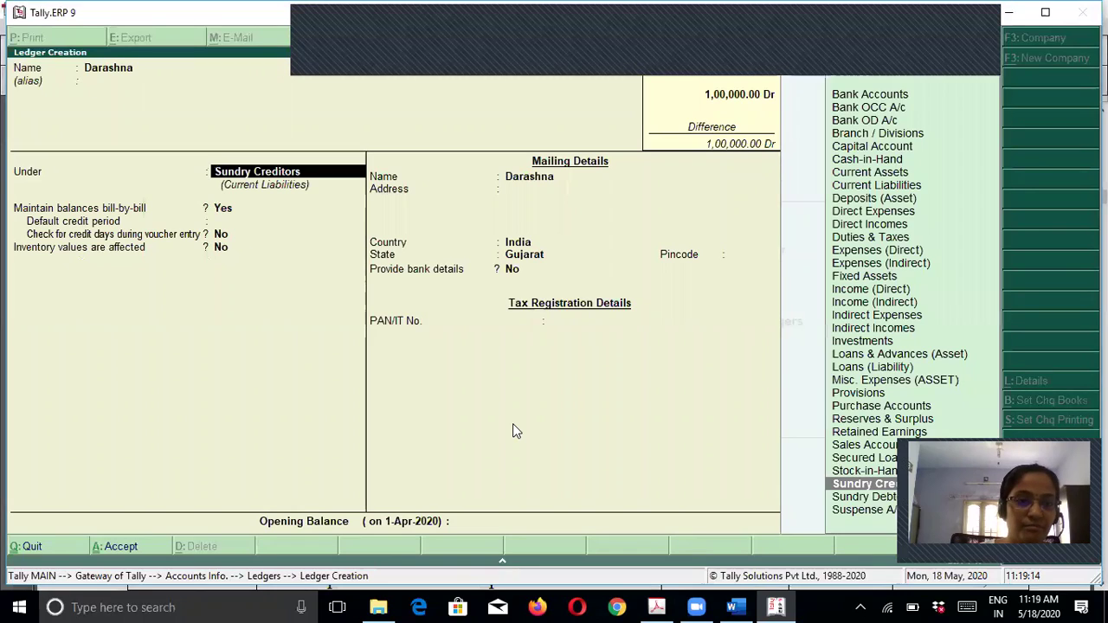
key(Return)
Keep the bill 405 supplier's bill-by-bill and mailing defaults, leave the optional details and opening balance blank, and save the ledger.
key(Return)
key(Return)
key(Return)
key(Return)
key(Return)
key(Return)
key(Return)
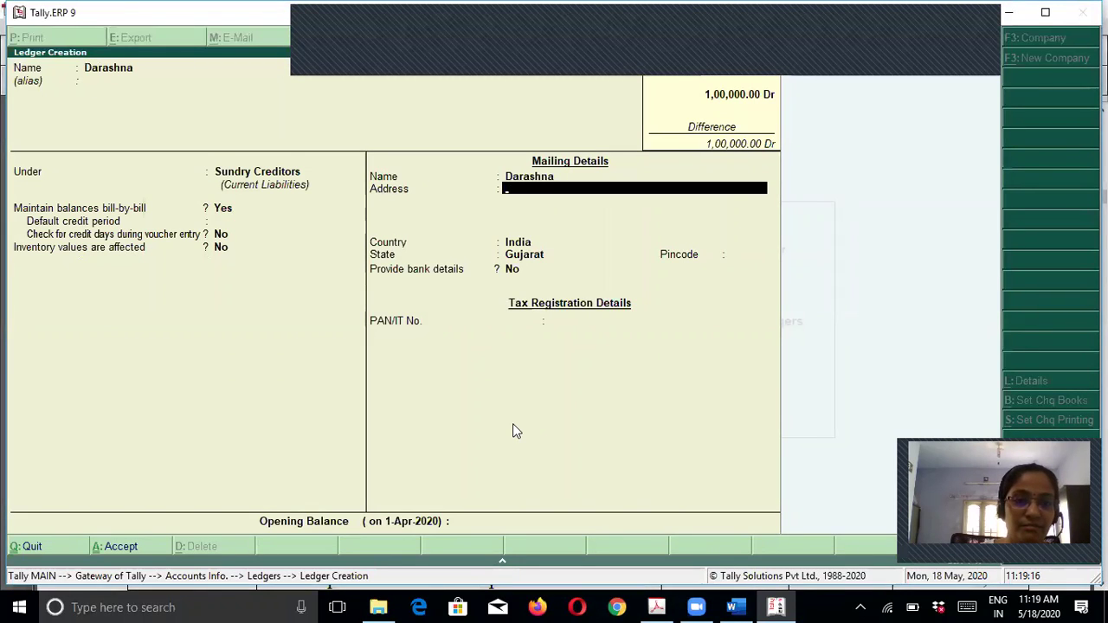
key(Return)
key(Return)
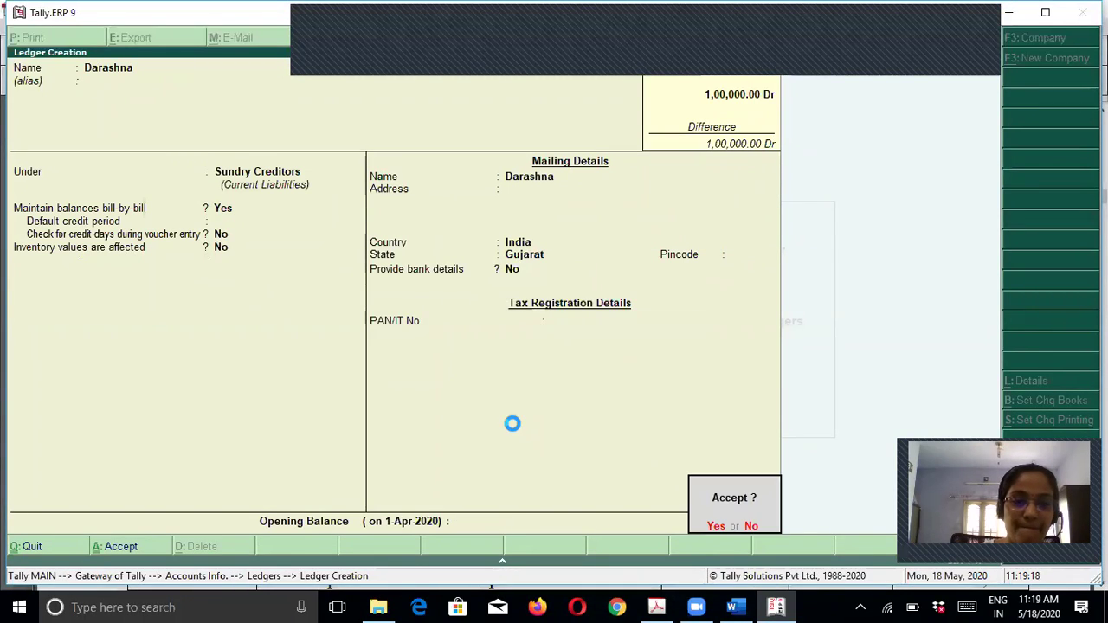
key(Return)
Switch to the pamphlet in Adobe Acrobat Pro, review the example's remaining credit purchases and suppliers, and return to Tally.ERP 9.
key(alt+Tab)
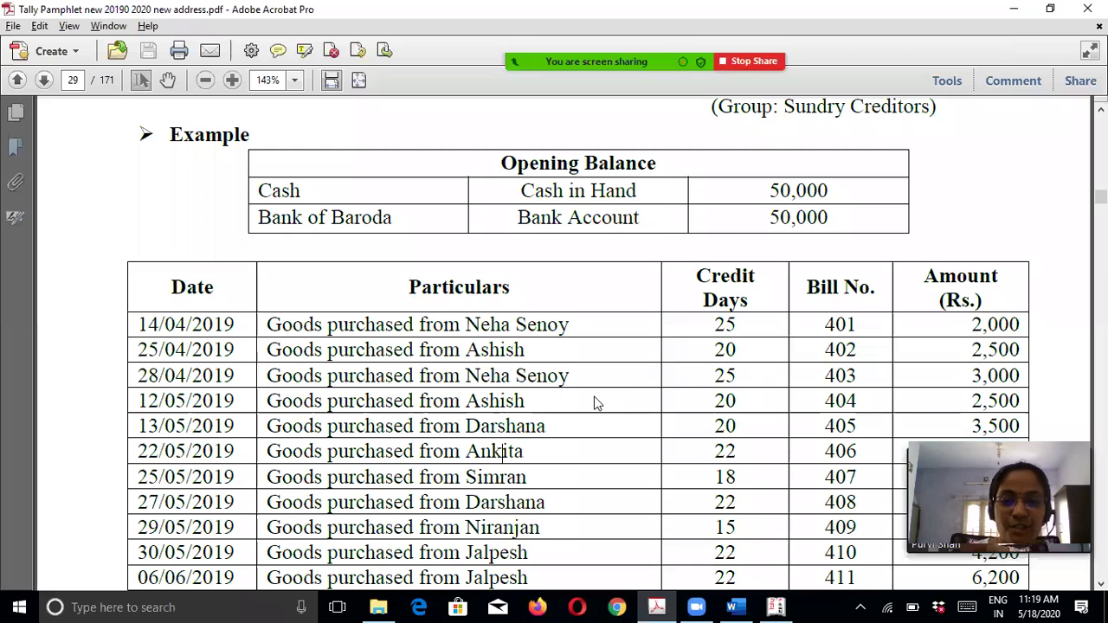
scroll(576, 423, down, 1)
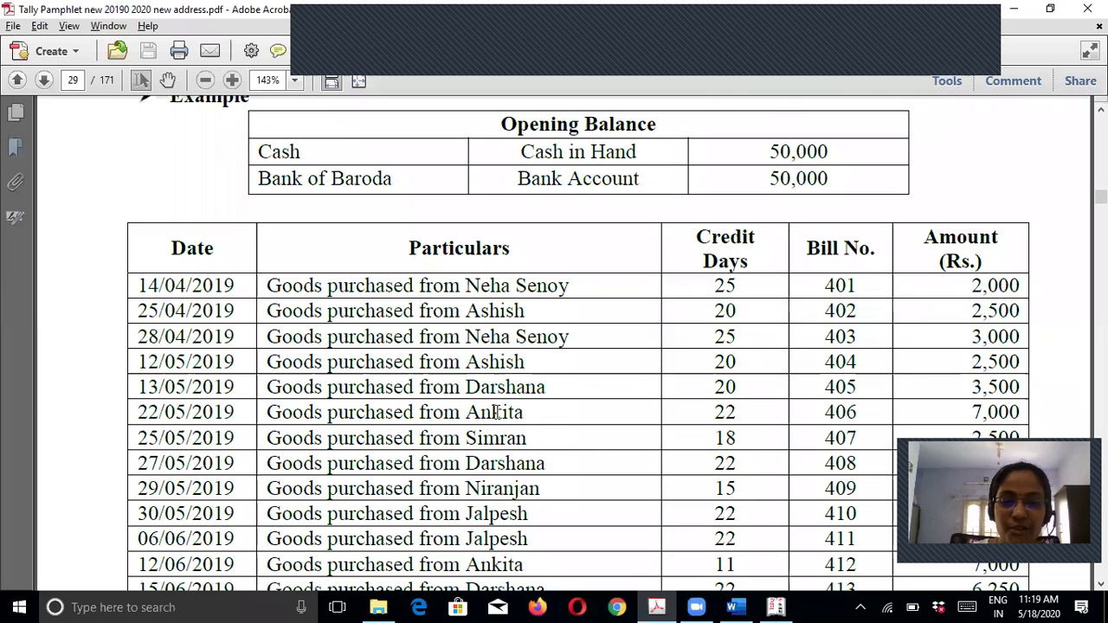
scroll(525, 412, down, 1)
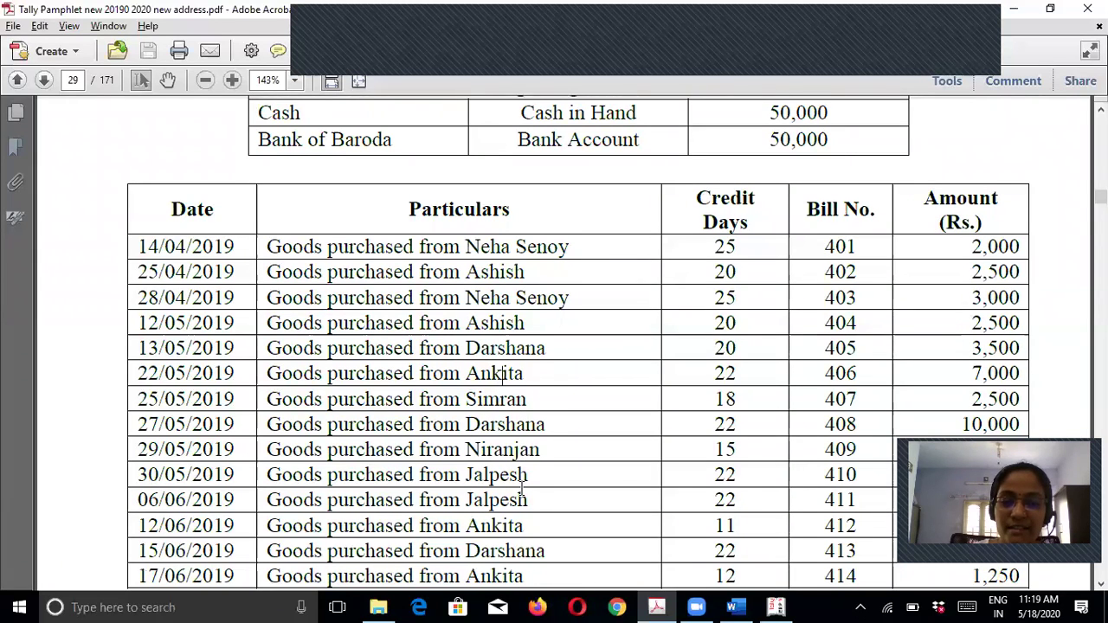
scroll(521, 485, down, 2)
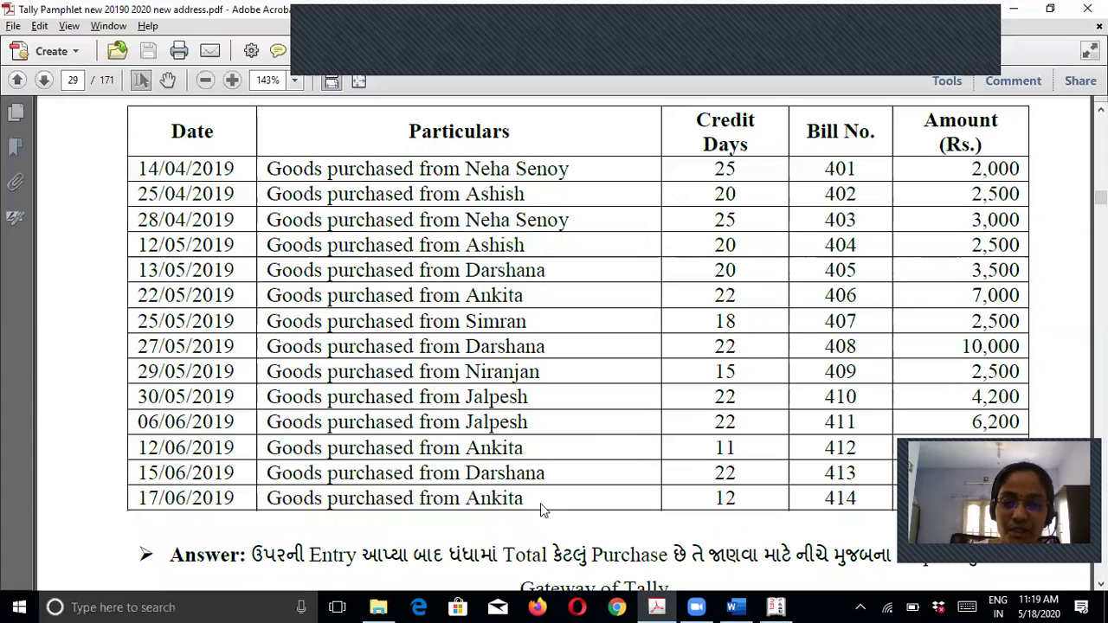
scroll(540, 503, up, 4)
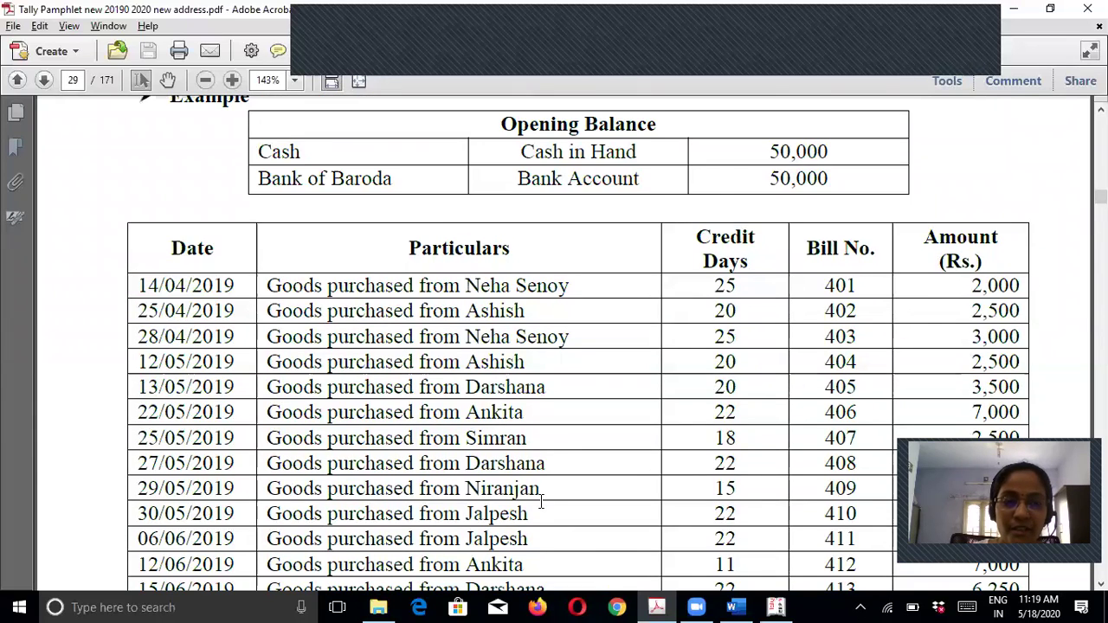
key(alt+Tab)
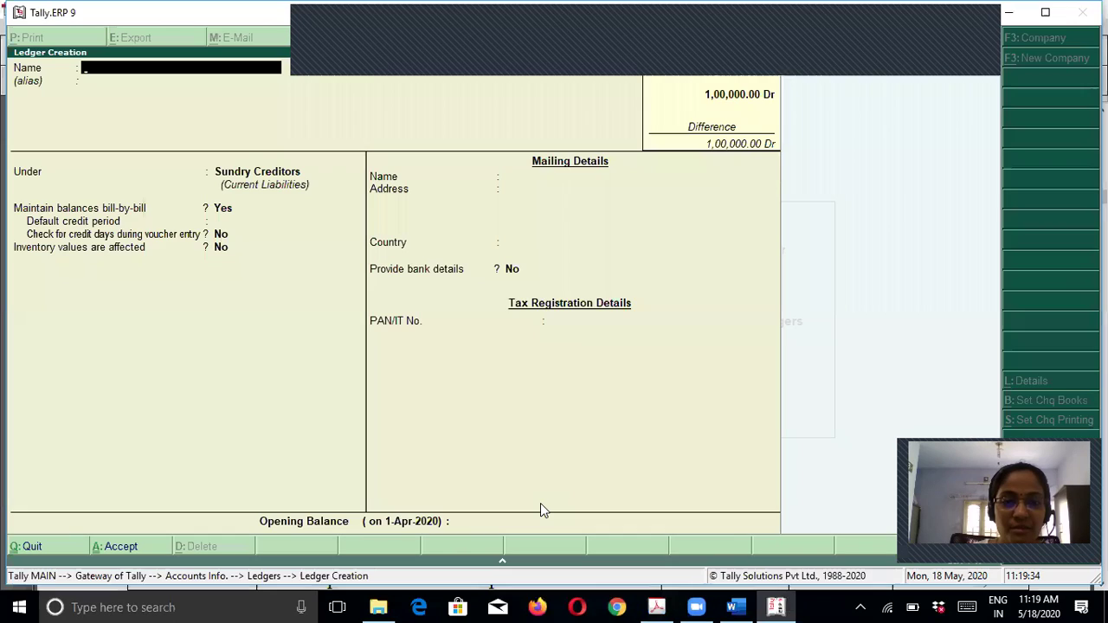
Leave ledger creation, open a new Purchase accounting voucher in the maximized window, and switch it from invoice to voucher mode.
key(Escape)
key(Escape)
key(Escape)
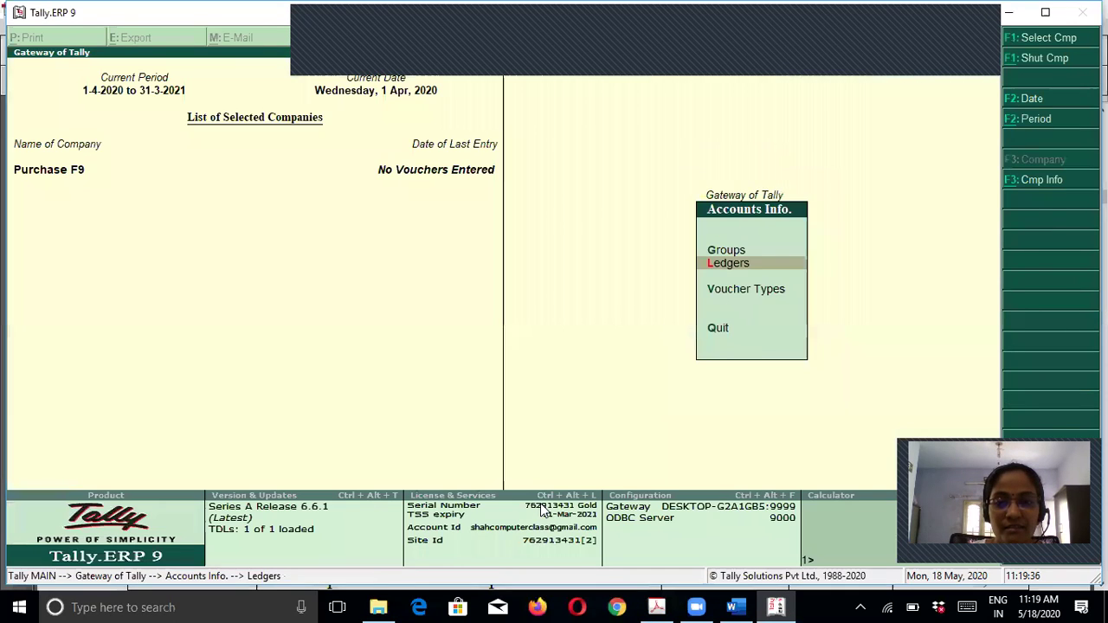
key(Down)
key(Down)
key(Down)
key(Up)
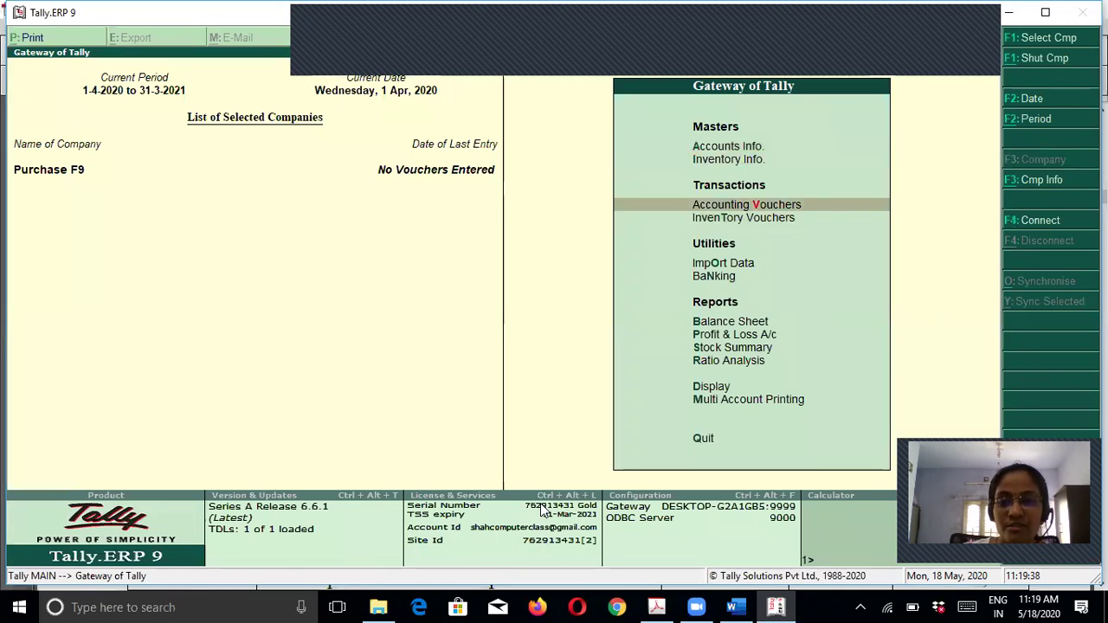
key(Return)
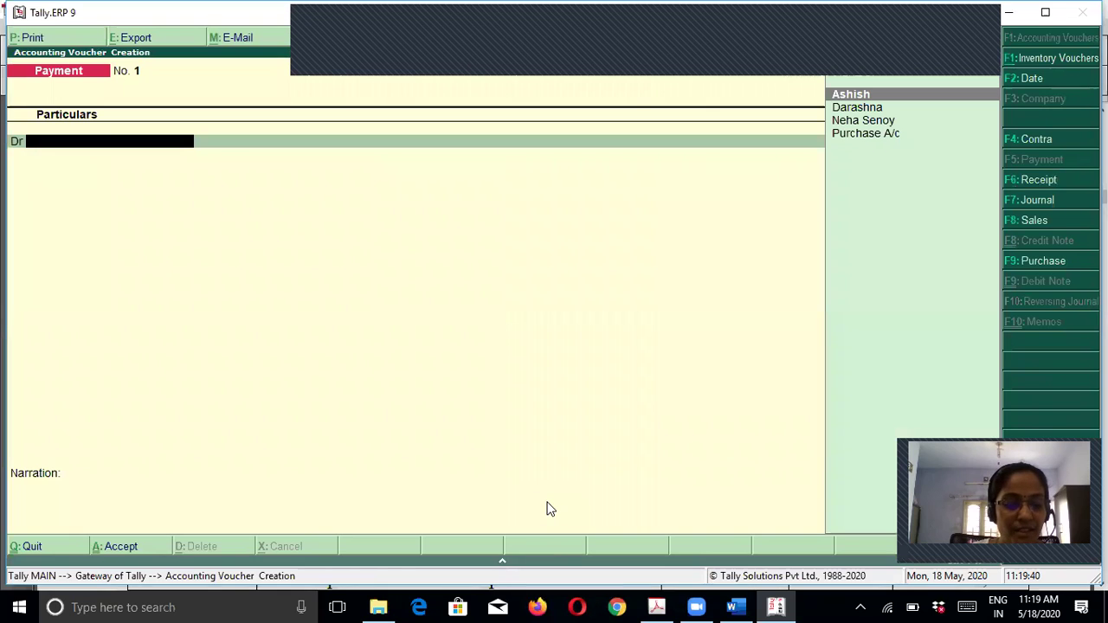
click(1035, 263)
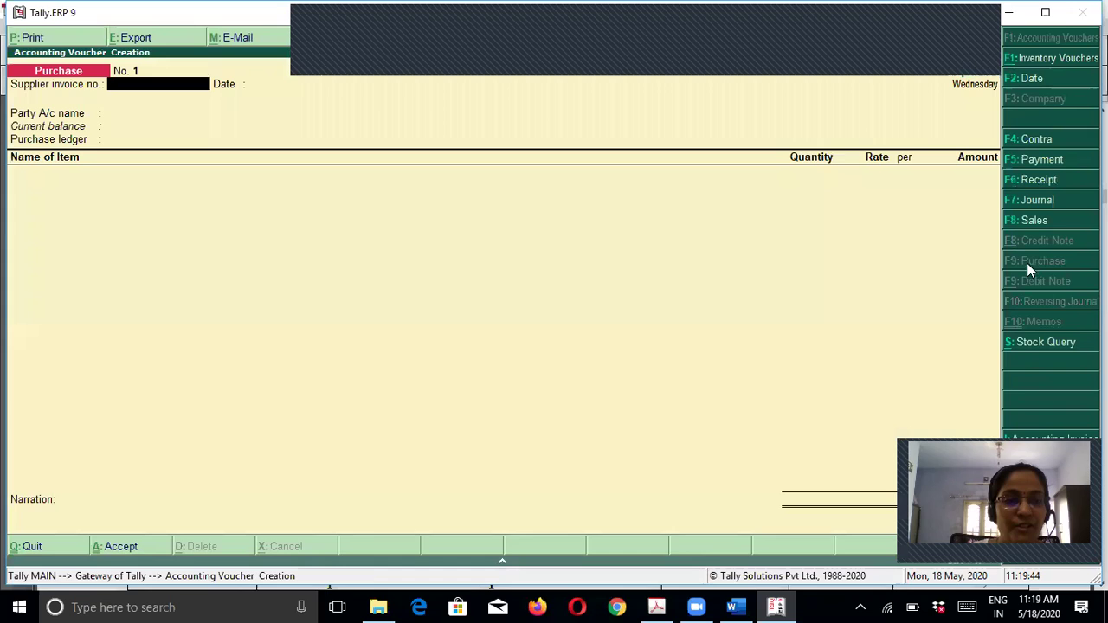
click(1045, 12)
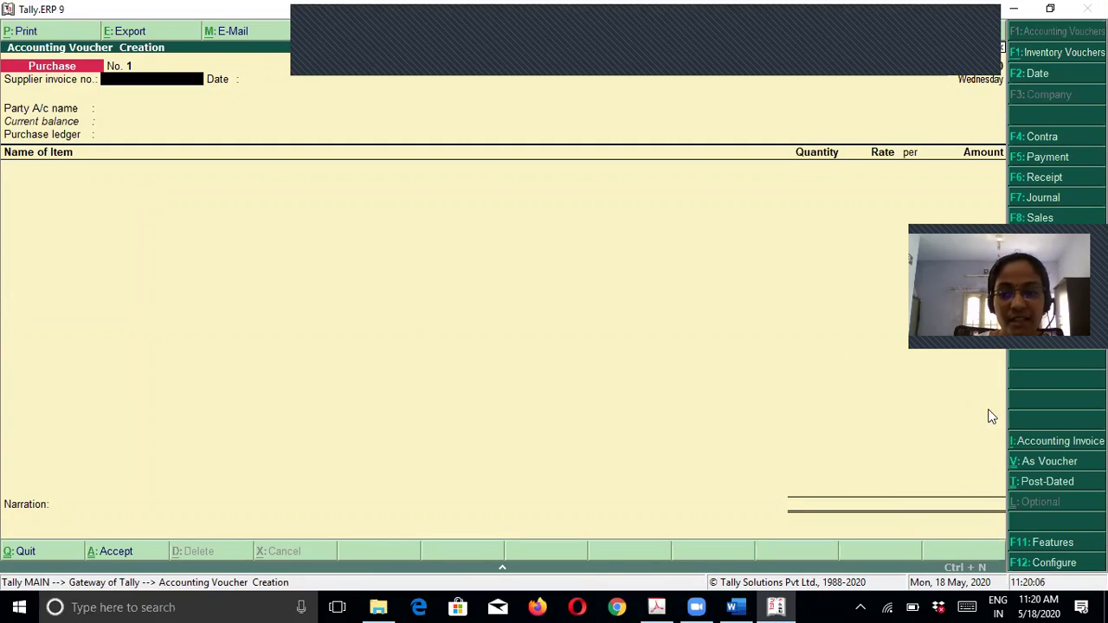
click(1070, 466)
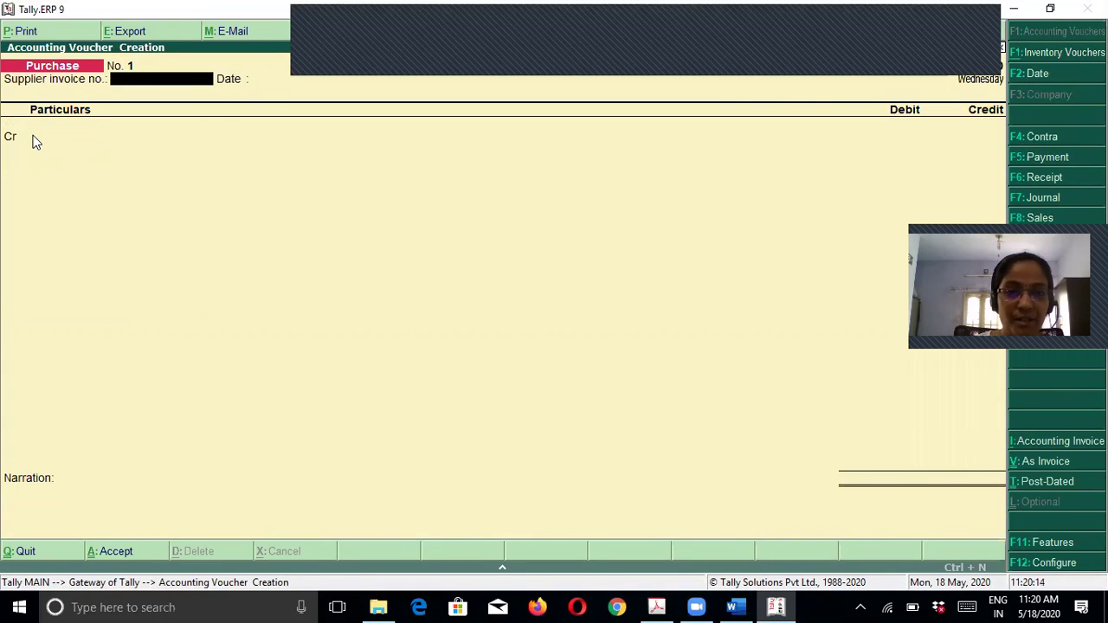
Check the first purchase in the pamphlet, set the voucher date to 14.4, and enter supplier invoice number 401 dated 14-Apr-2020.
key(alt+Tab)
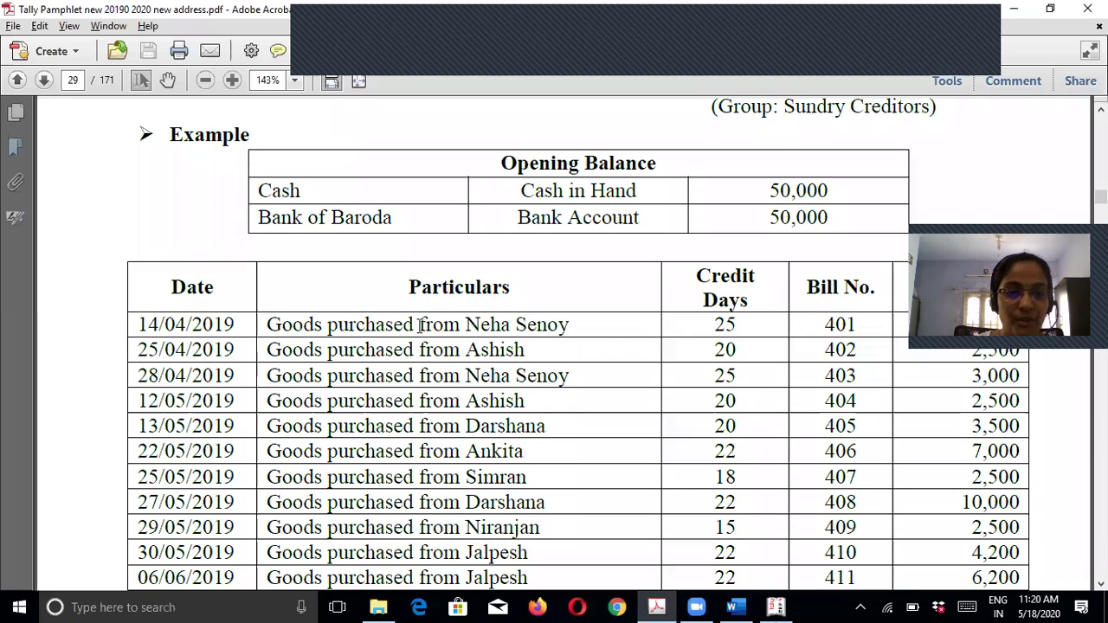
key(alt+Tab)
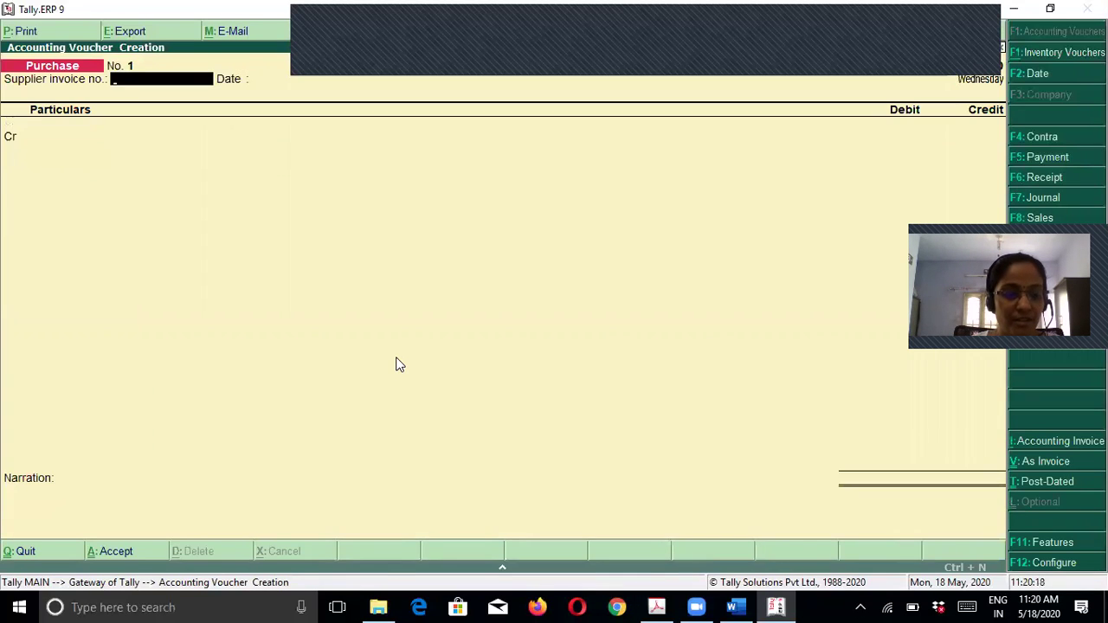
key(F2)
key(BackSpace)
text(14.4)
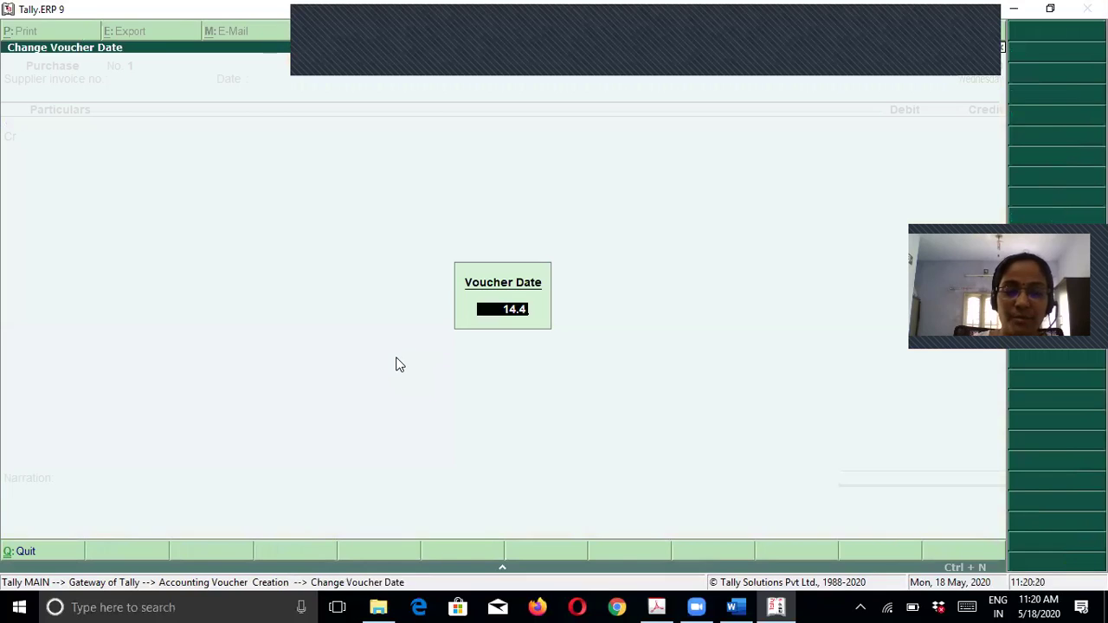
key(Return)
text(401)
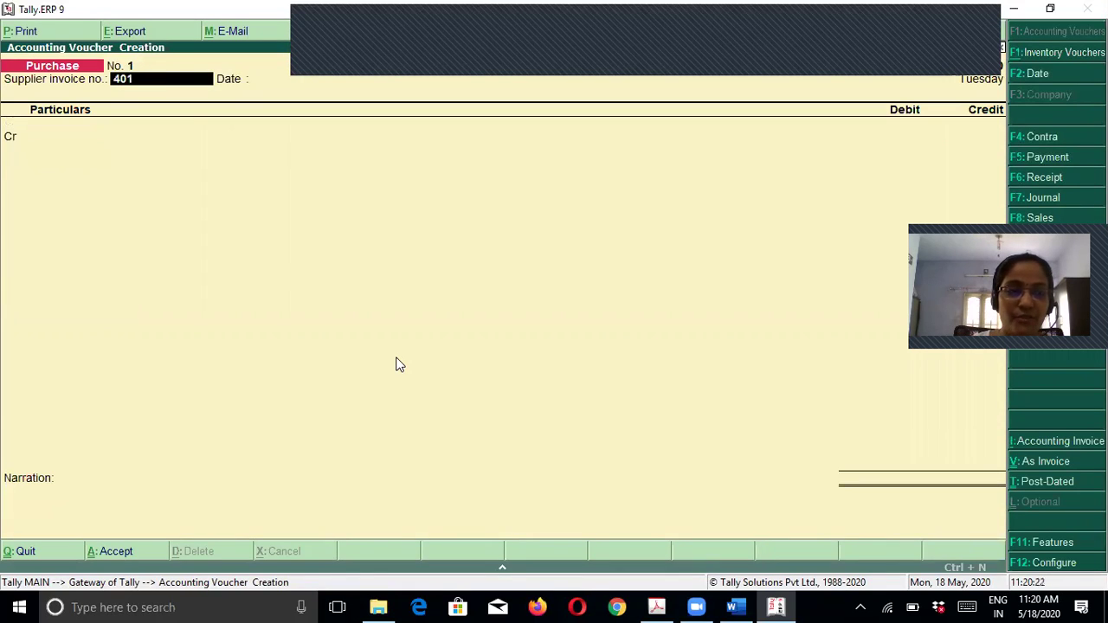
key(Return)
key(Return)
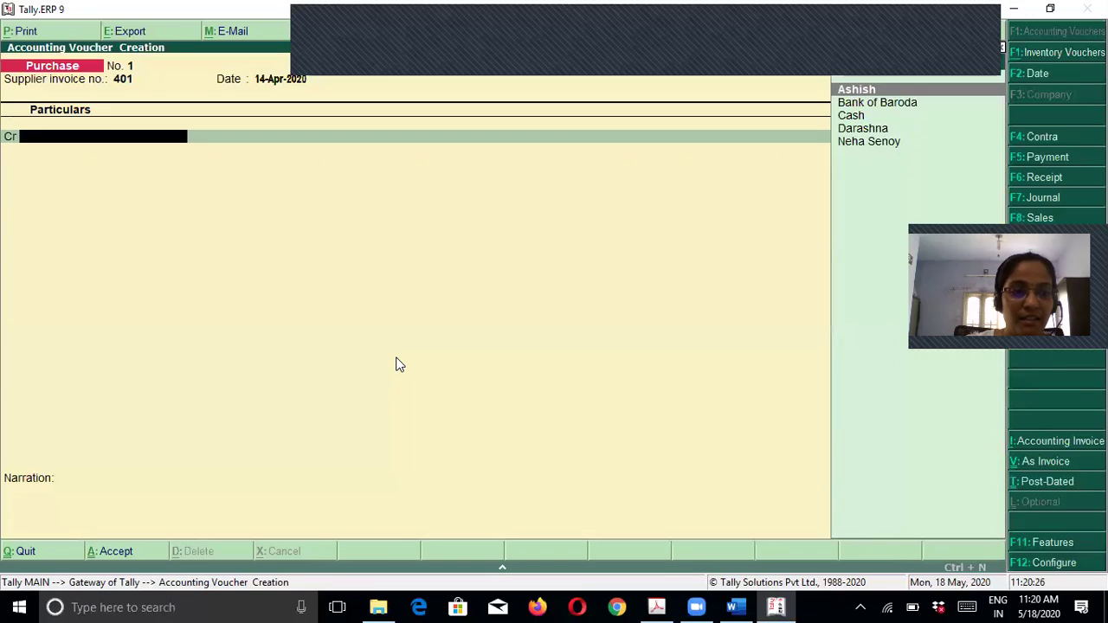
Select bill 401's supplier as the credit ledger, check the pamphlet in Adobe Acrobat Pro, and credit 2,000 in Tally.ERP 9.
text(Ne)
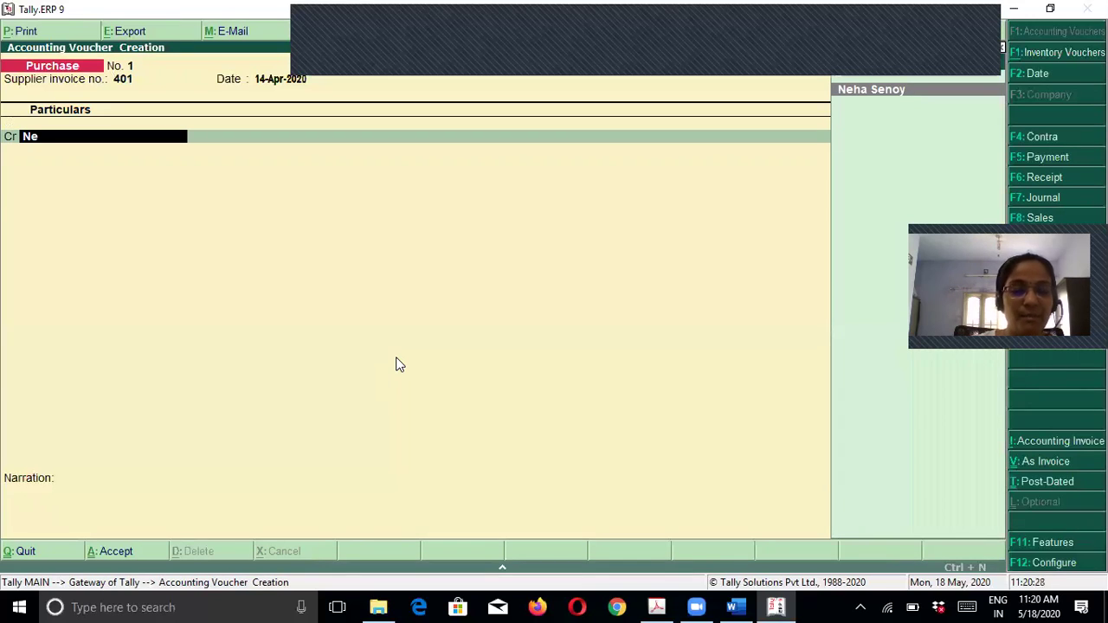
key(Return)
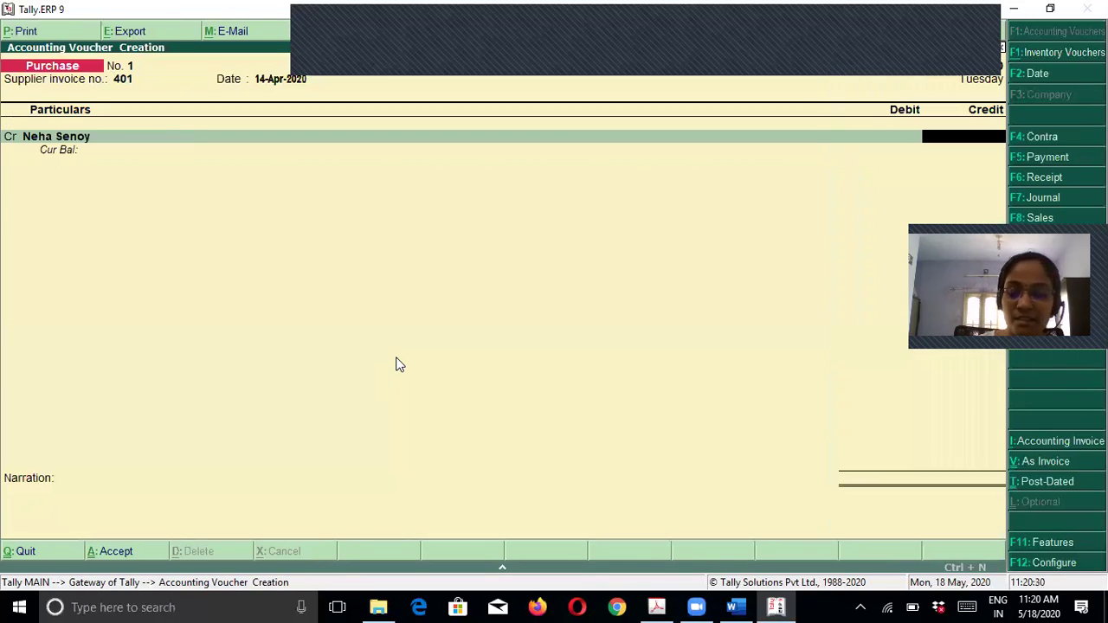
key(alt+Tab)
key(alt+Tab)
key(alt+Tab)
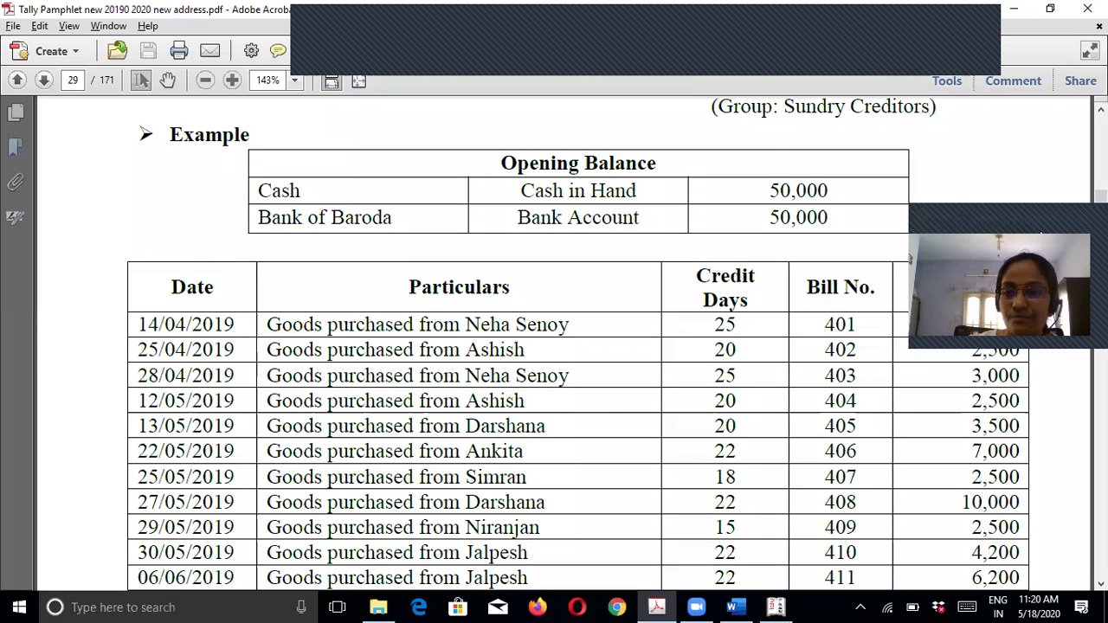
key(alt+Tab)
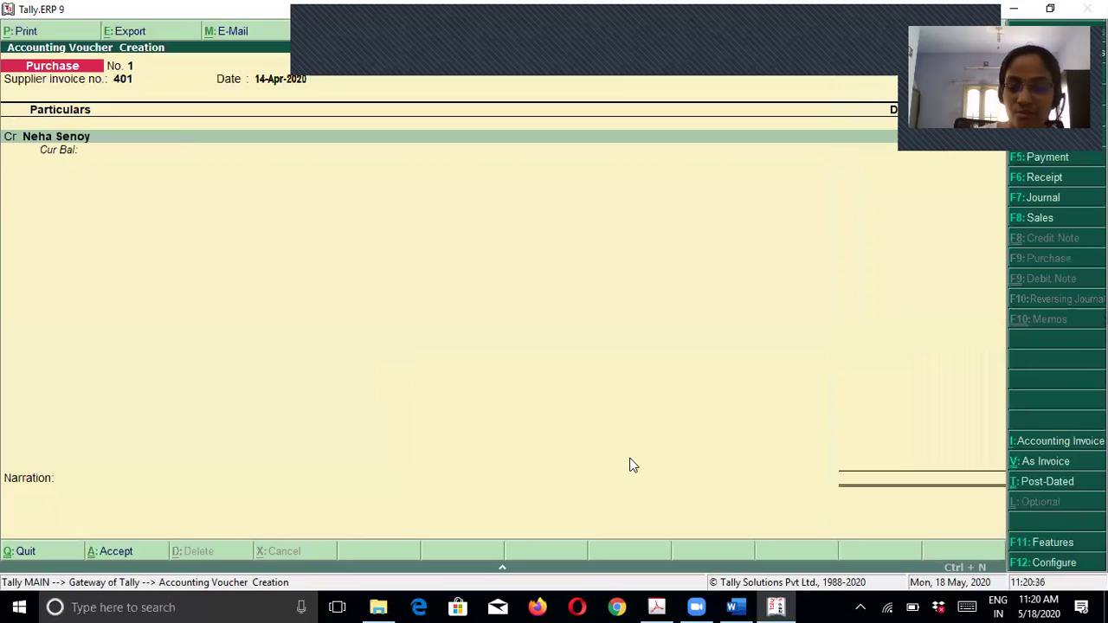
key(Return)
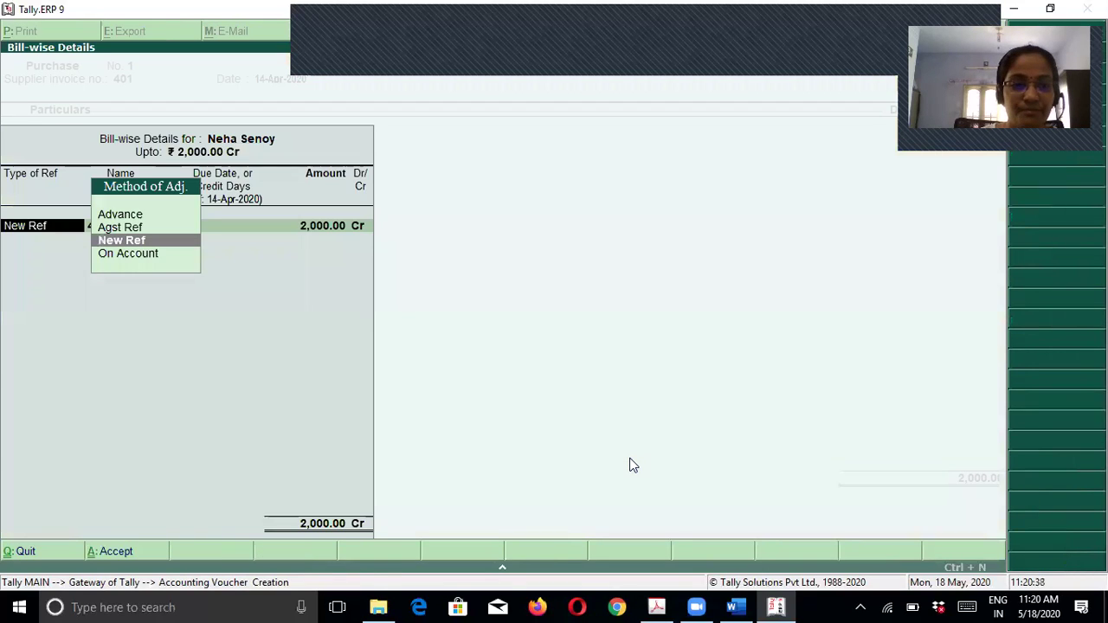
Allocate the 2,000 credit to New Ref 401 with the pamphlet's 25 credit days, and debit Purchase A/c with 2,000.
key(Return)
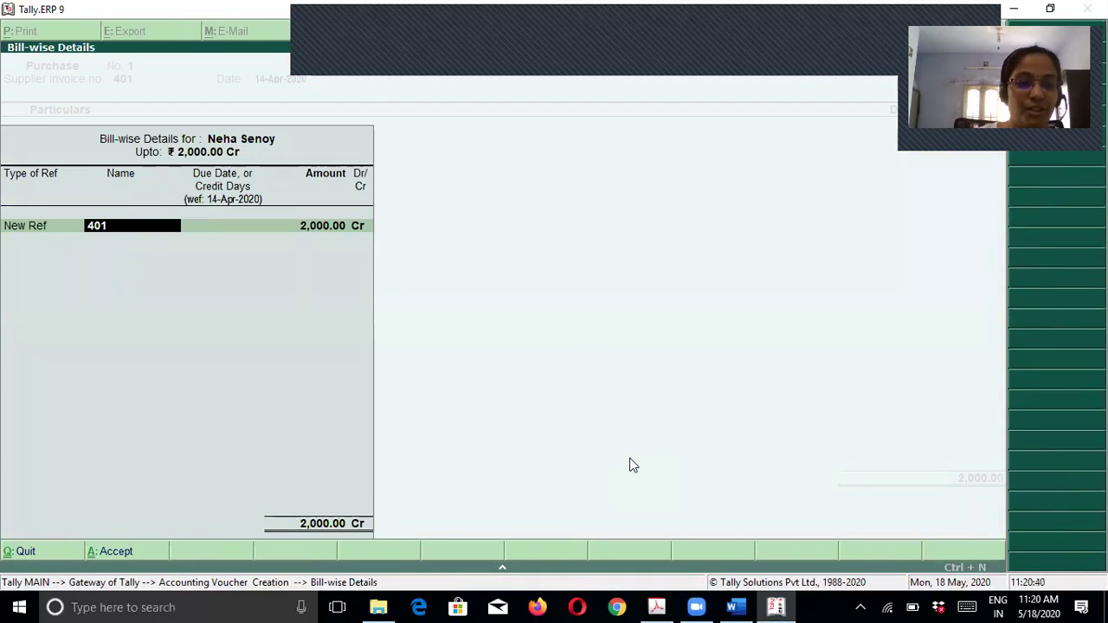
key(alt+Tab)
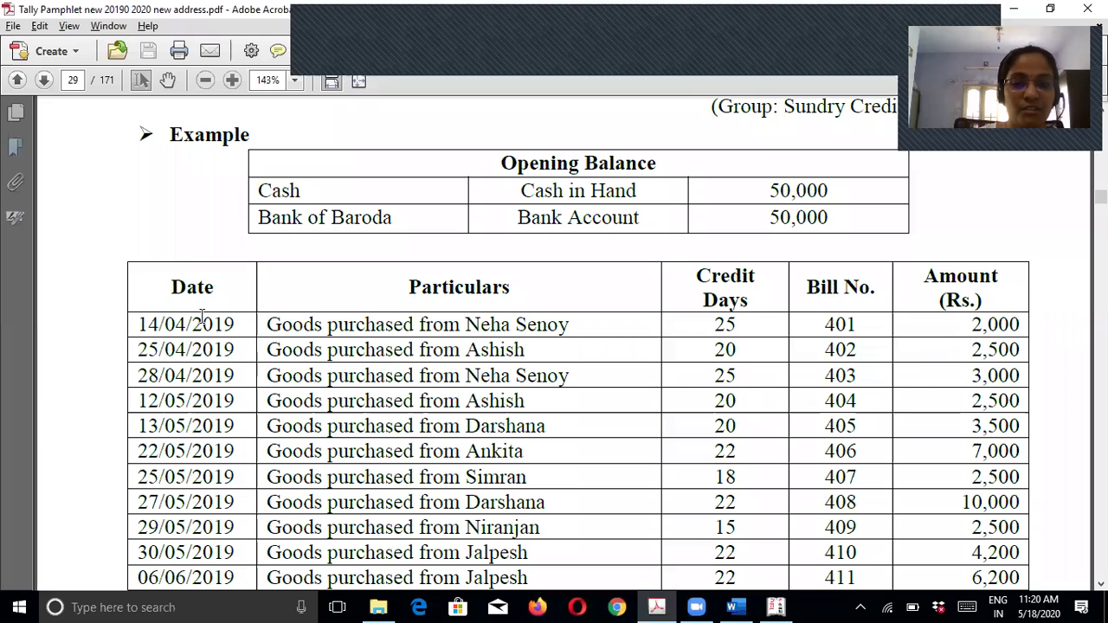
key(alt+Tab)
key(Return)
text(25)
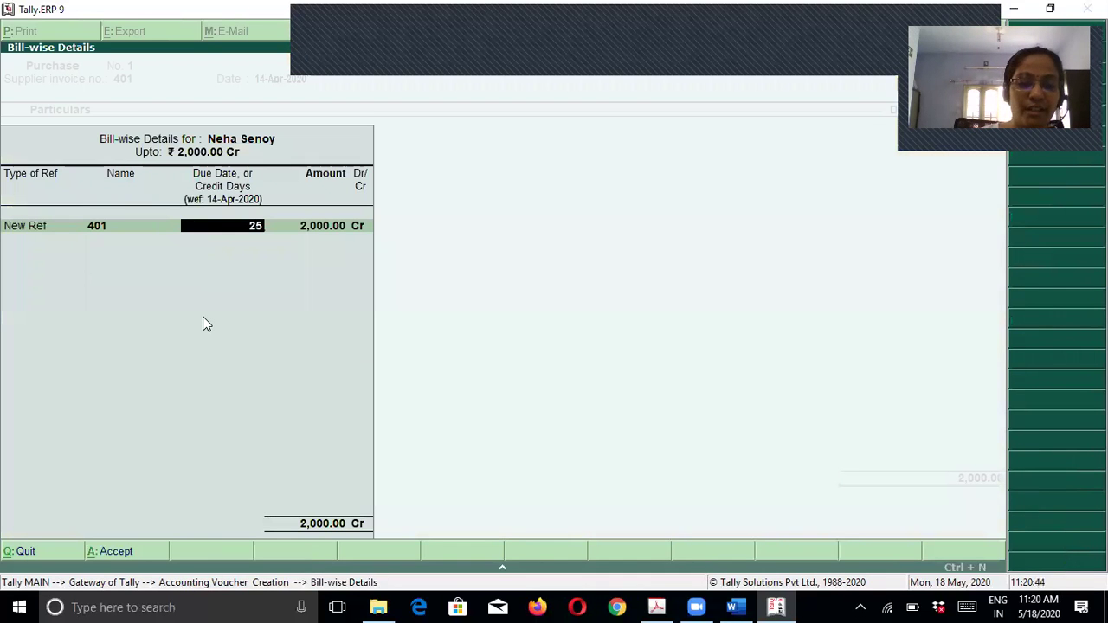
key(Return)
key(Return)
key(Return)
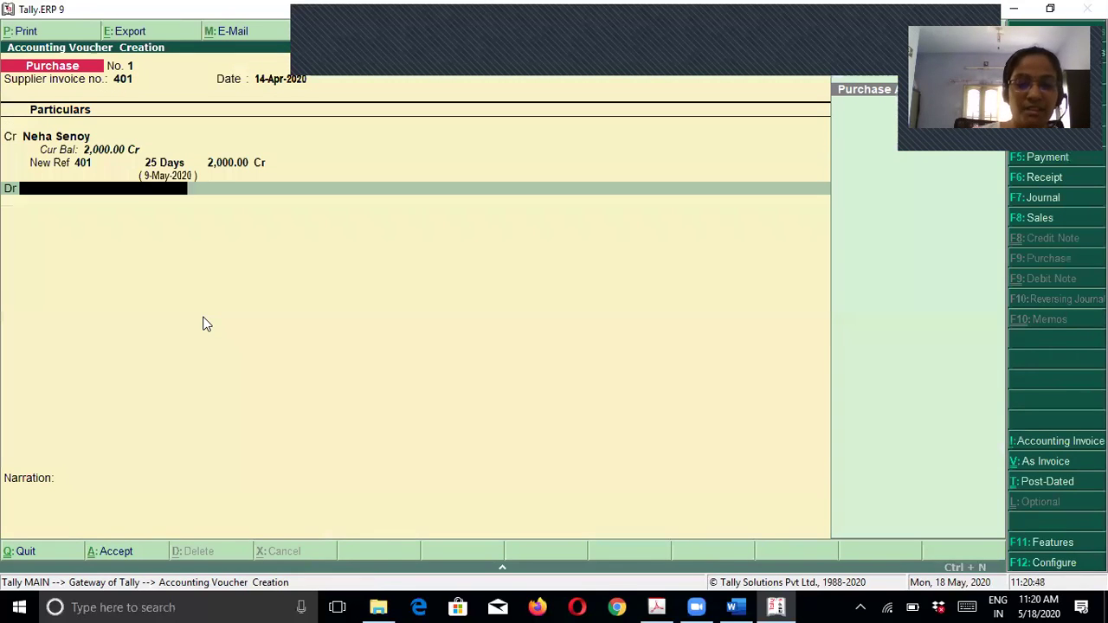
key(Return)
key(Return)
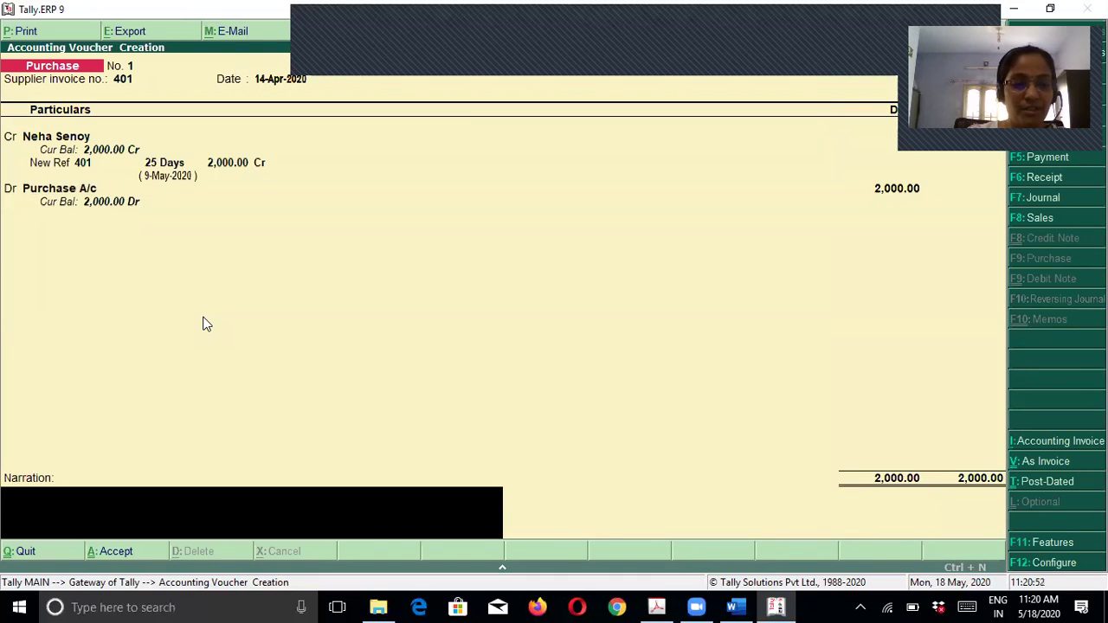
Enter the narration "Being Goods Purchase" and save the purchase voucher for bill 401.
text(Be)
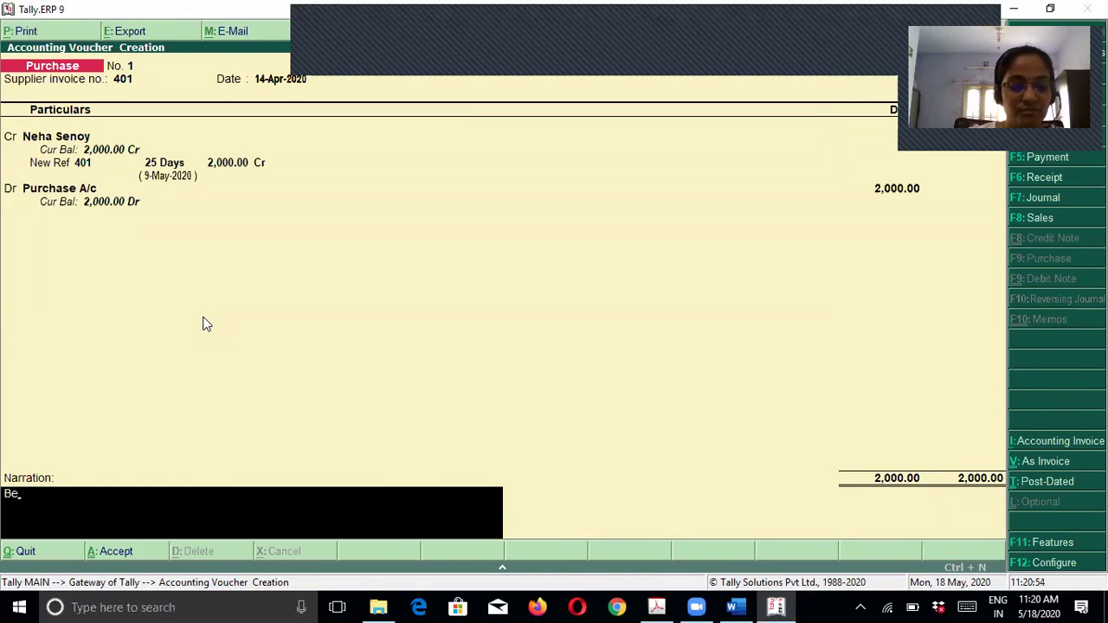
text(ang)
key(BackSpace)
key(BackSpace)
key(BackSpace)
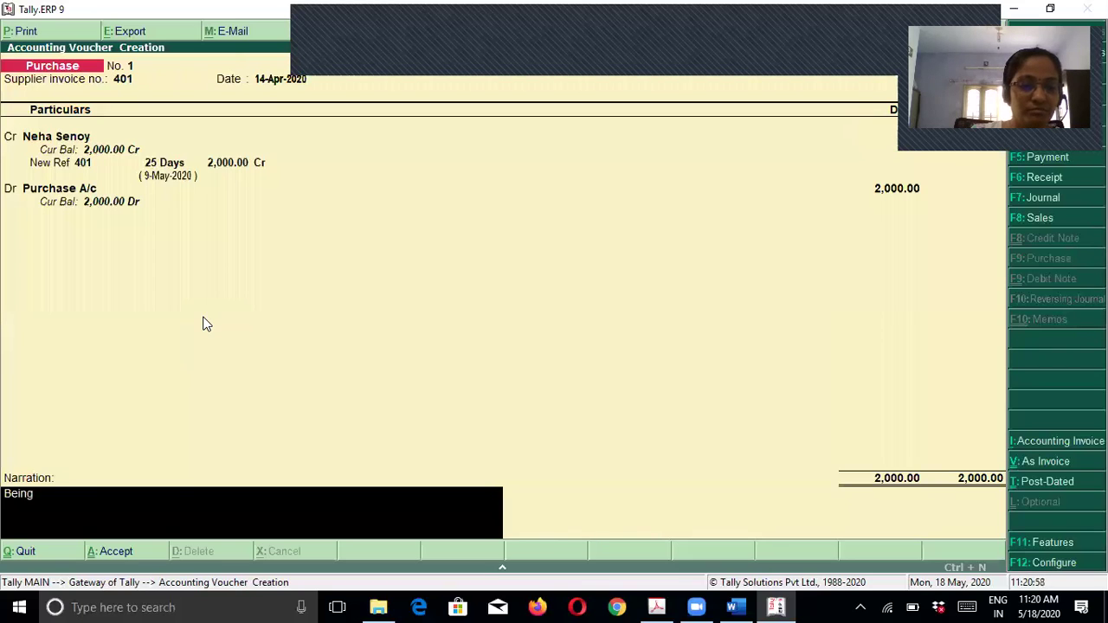
text(ing Goods)
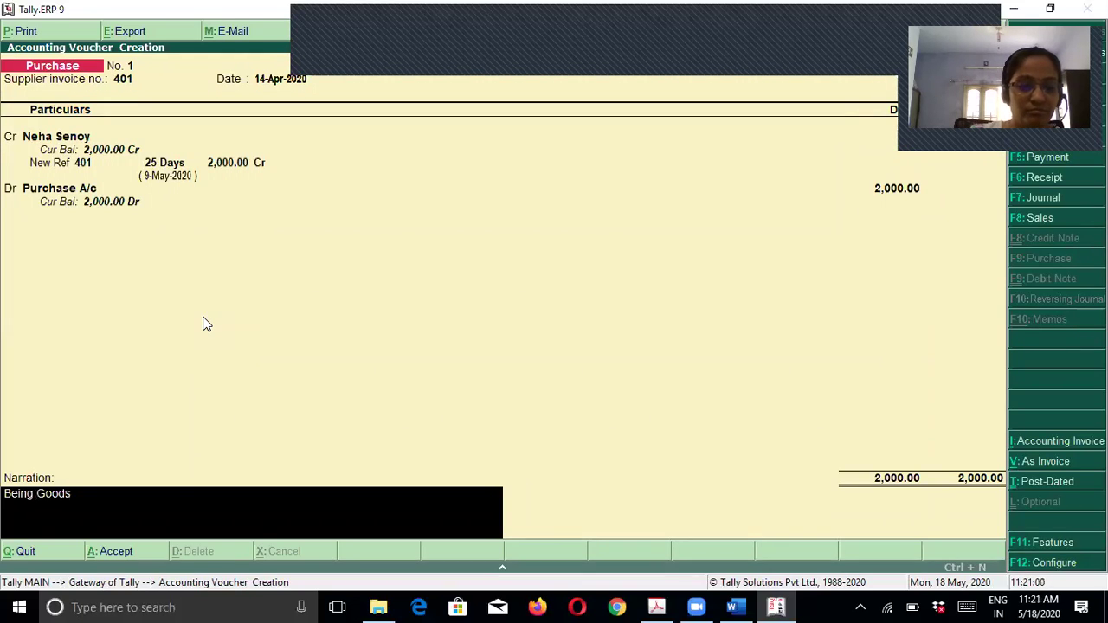
text( Purchase)
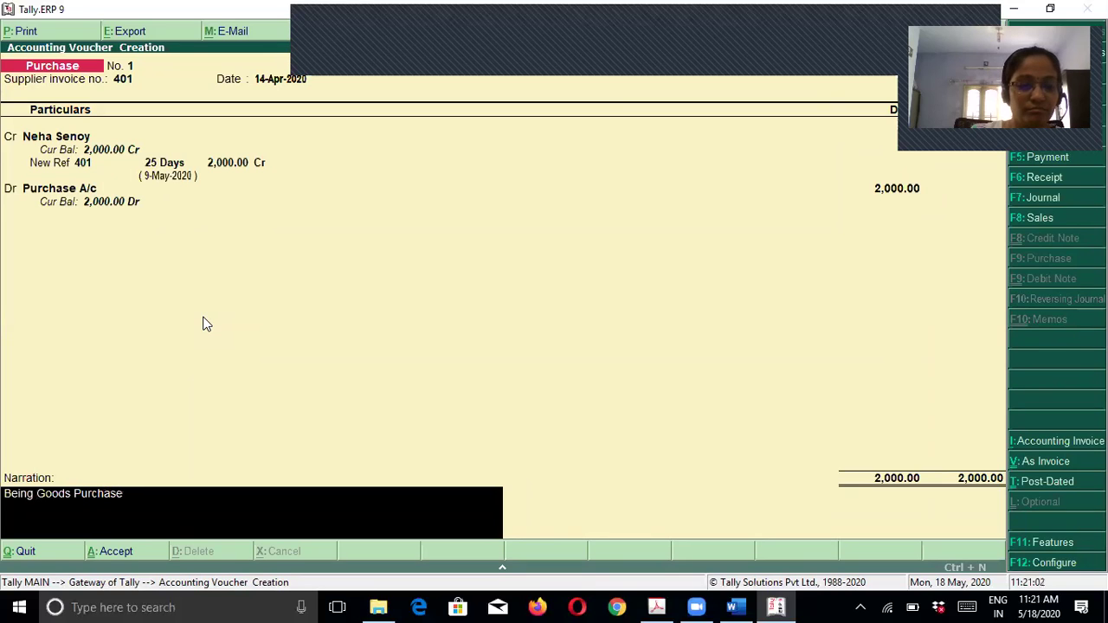
key(Return)
key(Return)
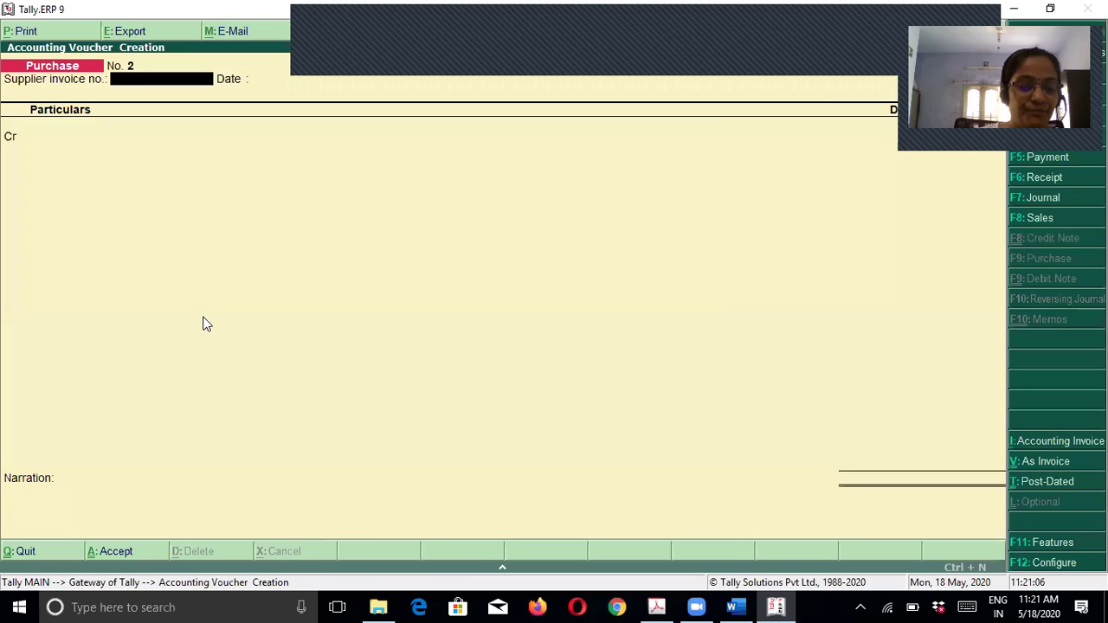
Check the second purchase in the pamphlet, set the voucher date to 25-Apr-2020, and enter supplier invoice number 402 with the same date.
key(alt+Tab)
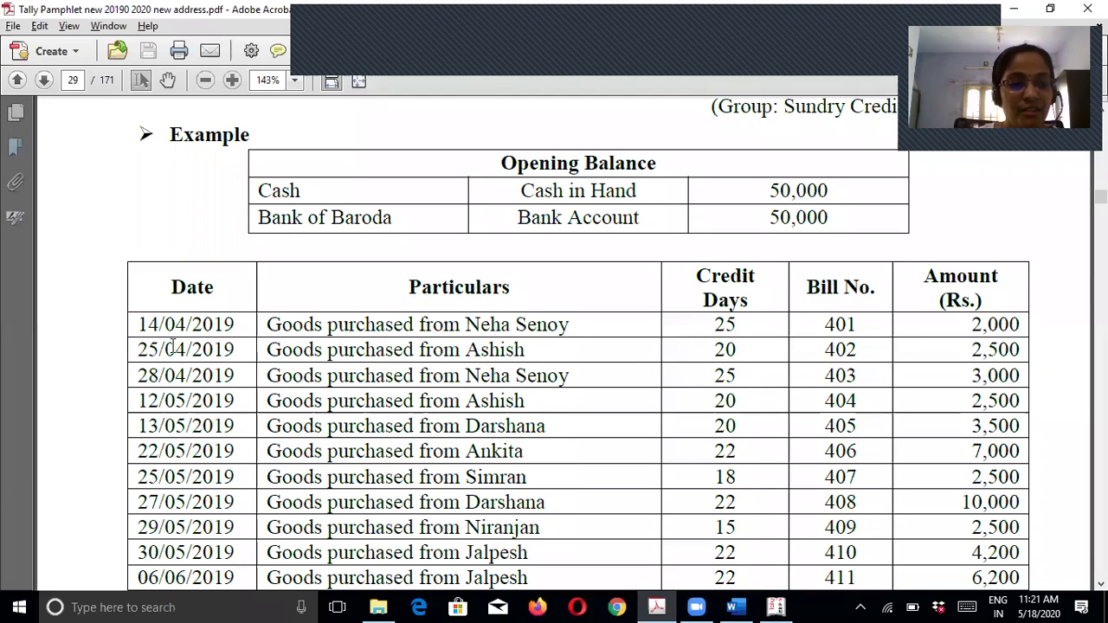
key(alt+Tab)
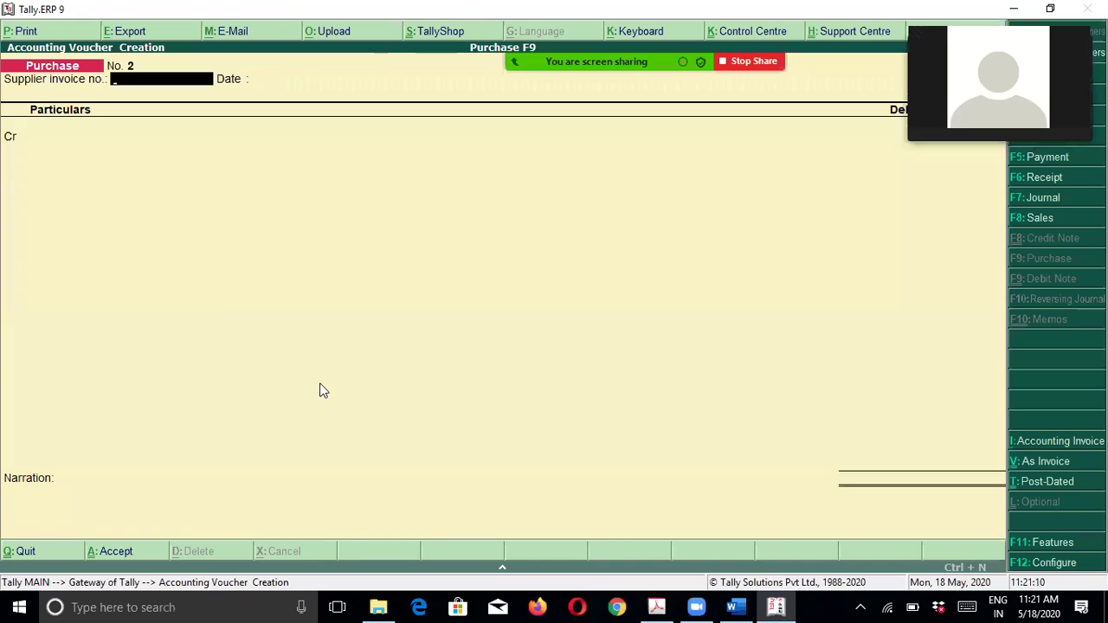
key(F2)
text(25.)
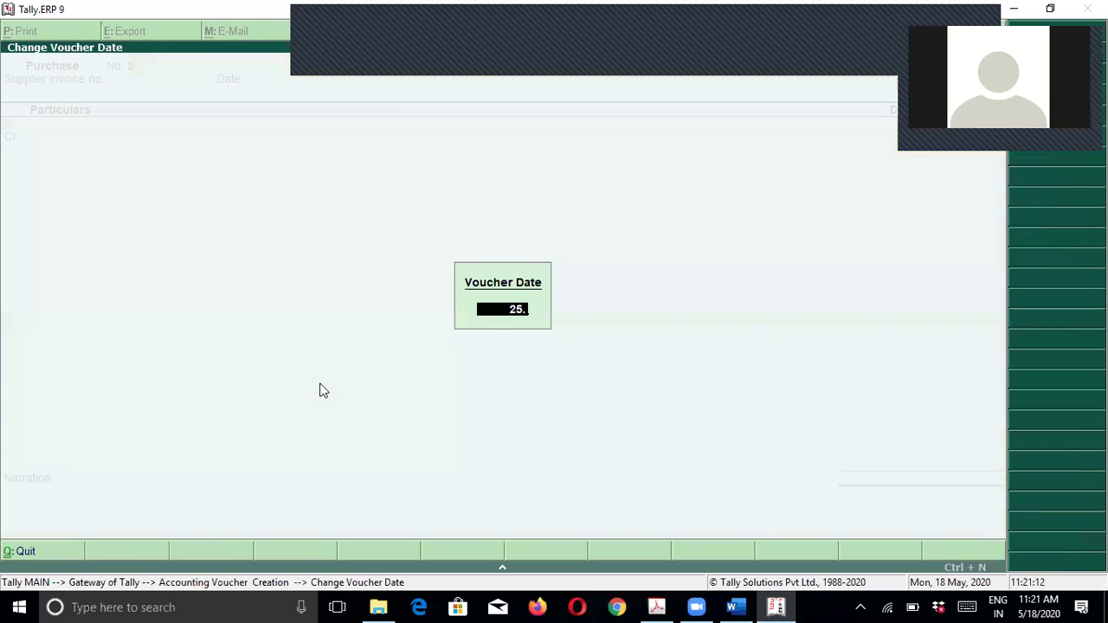
key(Return)
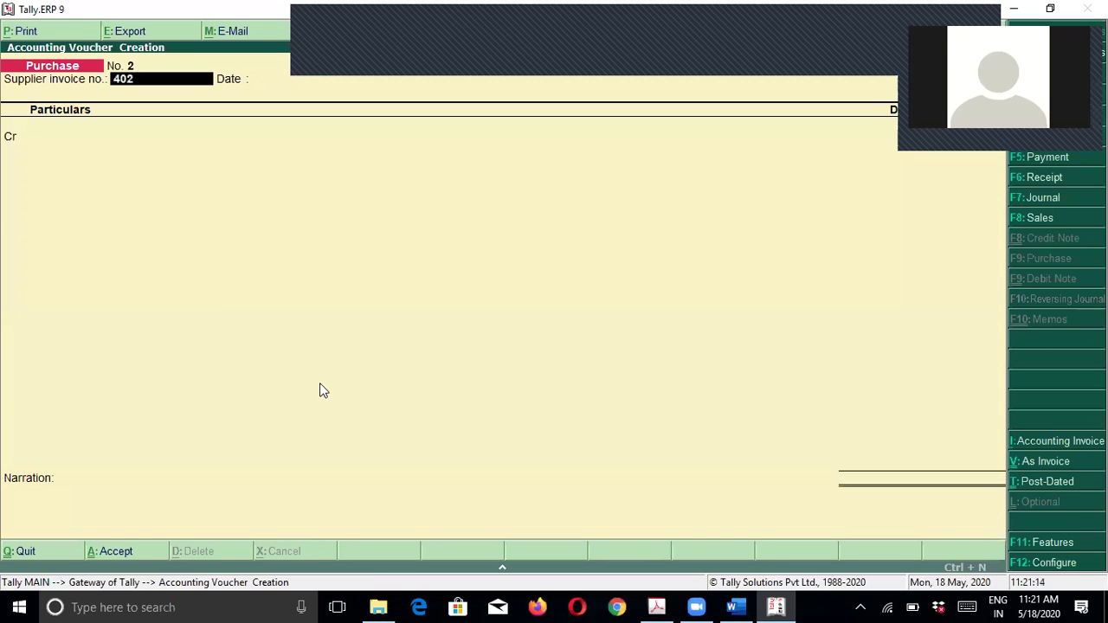
key(Return)
key(Return)
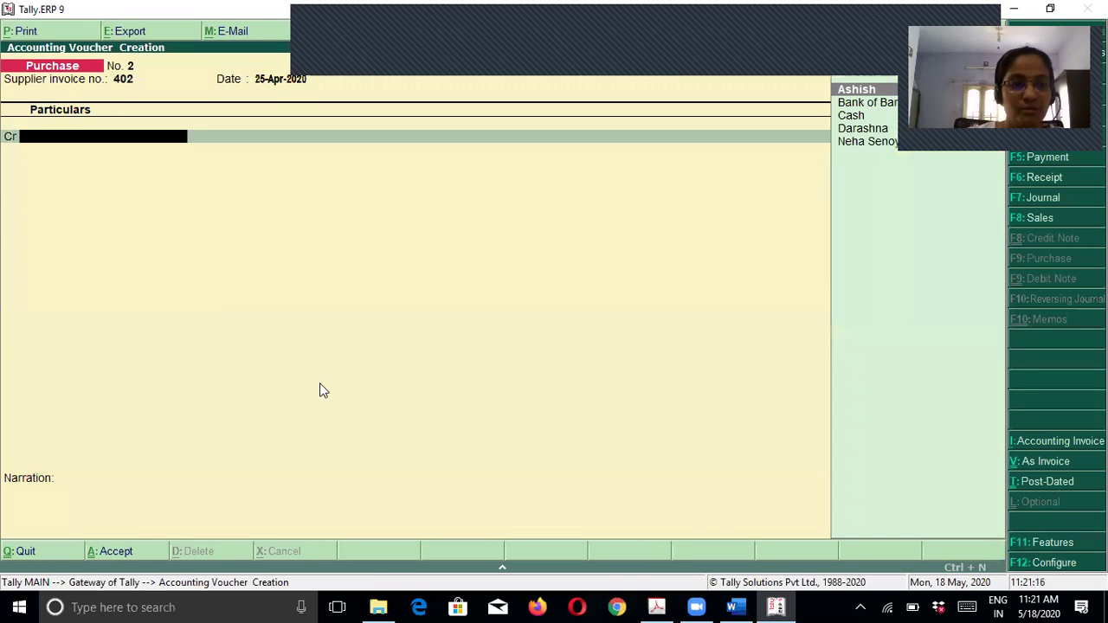
Select bill 402's supplier as the credit ledger and credit it with 2,500.
text(As)
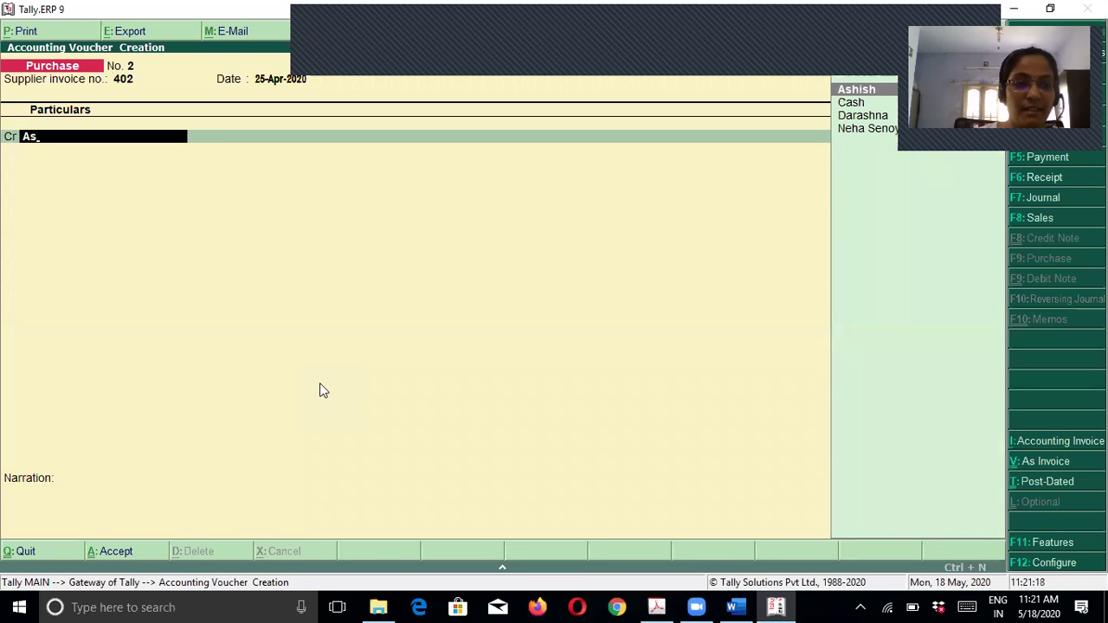
key(Return)
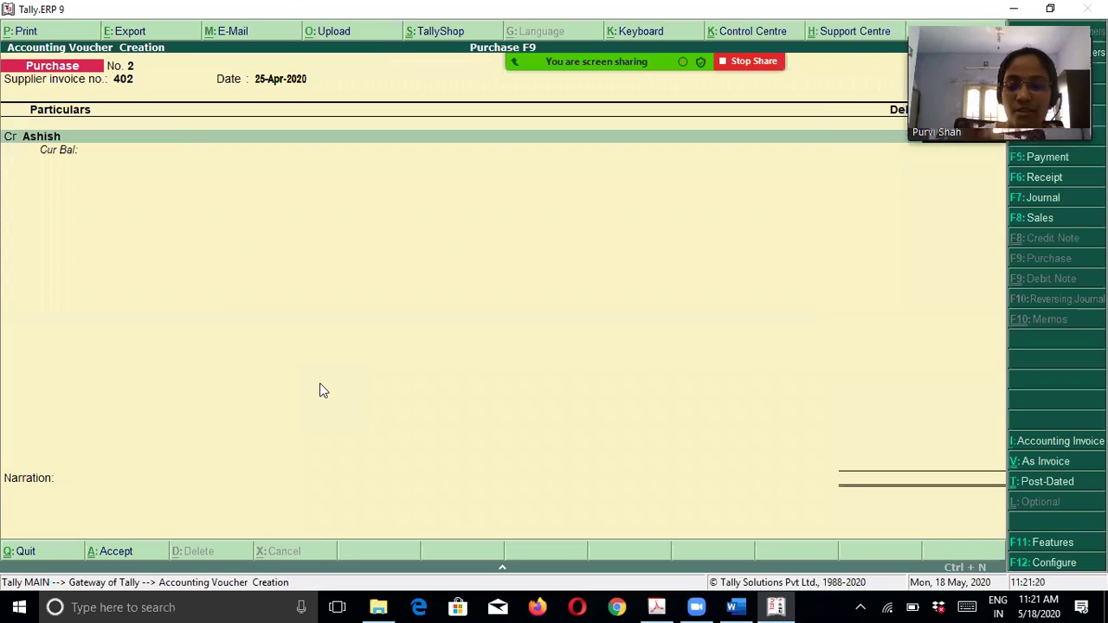
key(Return)
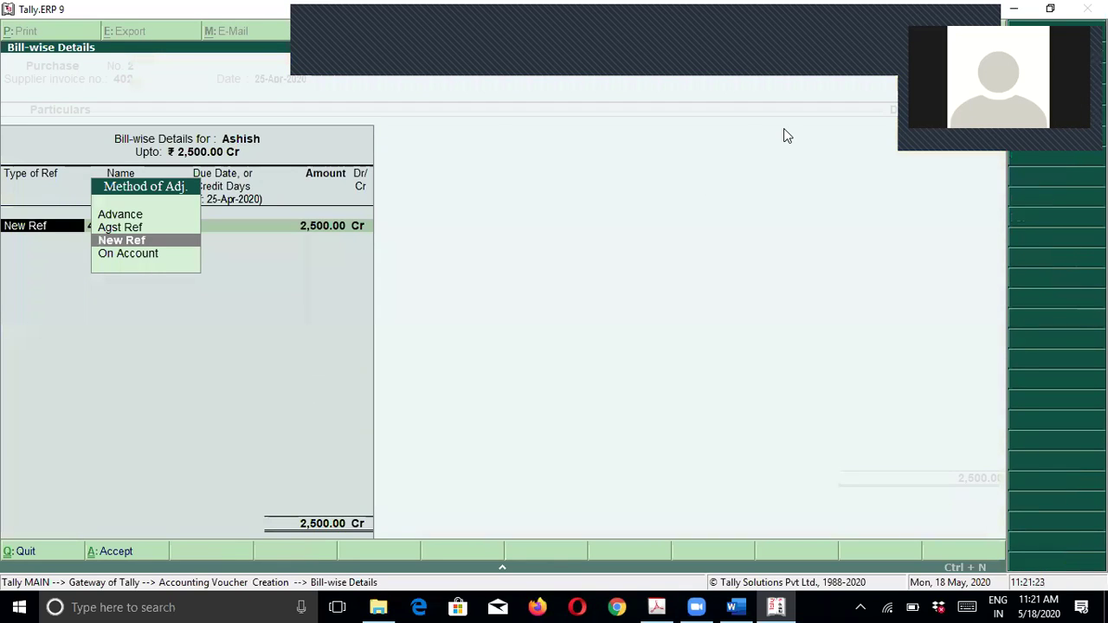
Allocate the 2,500 credit to New Ref 402 with 20 credit days, and debit Purchase A/c with 2,500.
key(Return)
key(Return)
text(20)
key(Return)
key(Return)
key(Return)
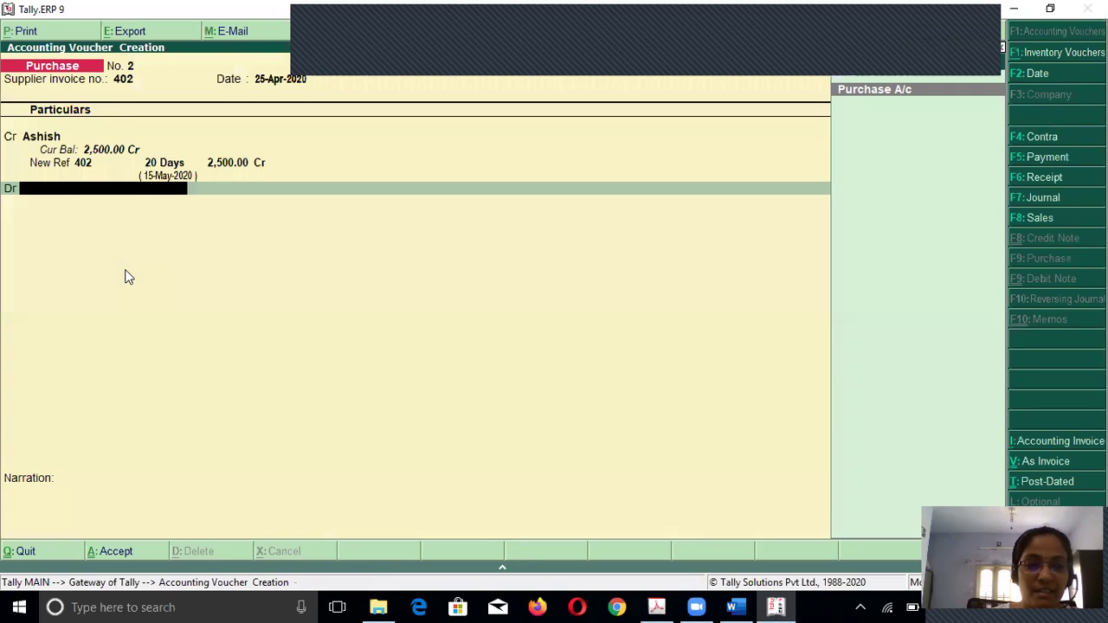
key(Return)
key(Return)
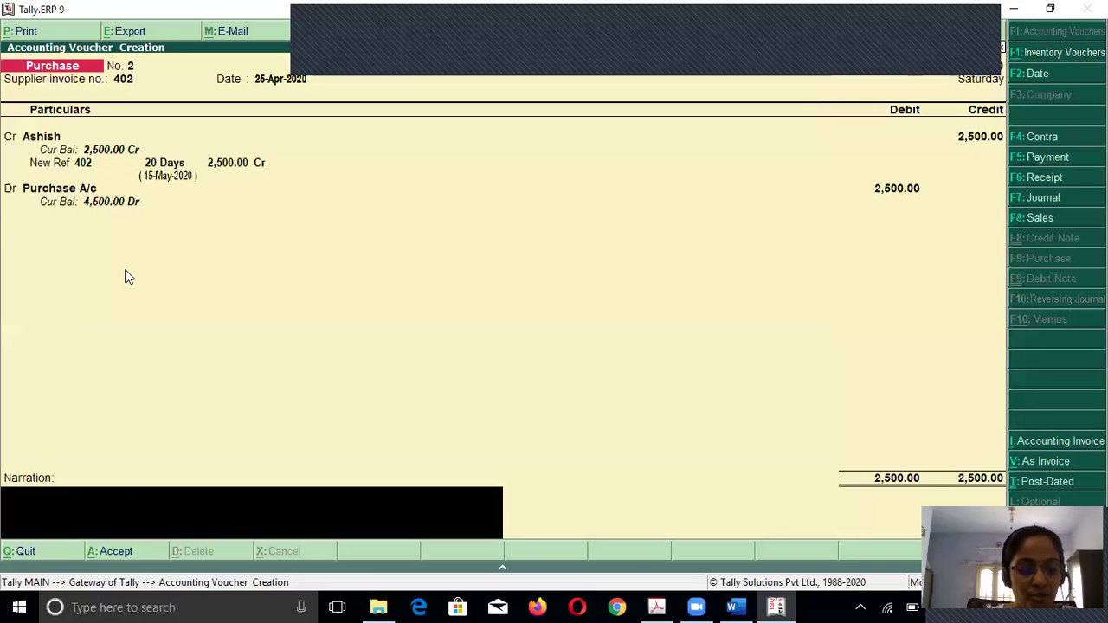
Enter the narration "Being Goods Purchase" and save the purchase voucher for bill 402.
text(Being Goods Purchase)
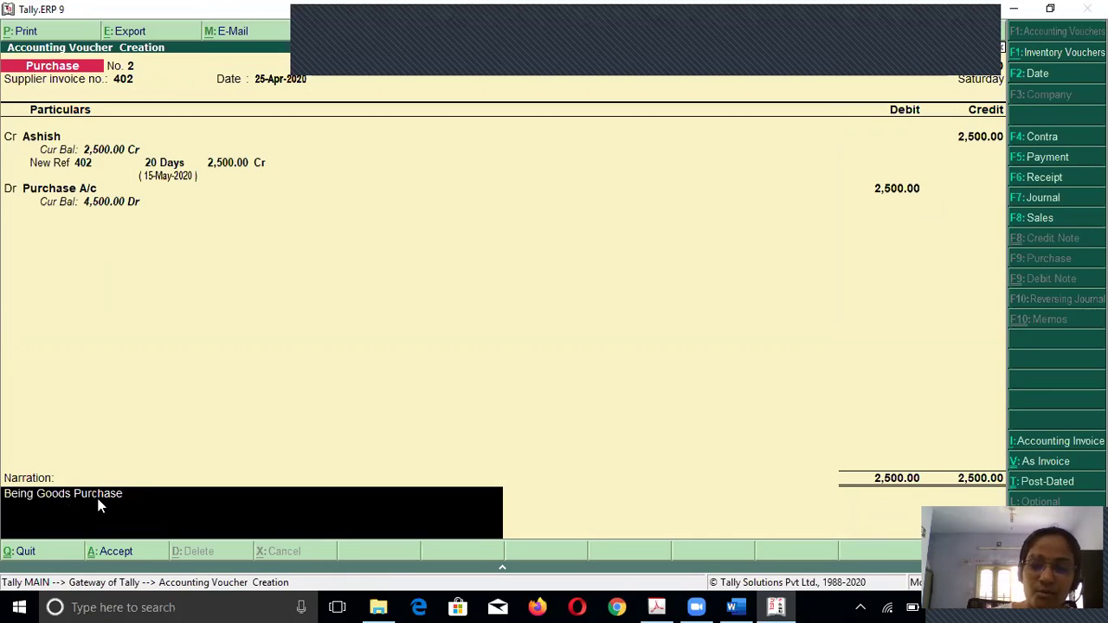
key(Return)
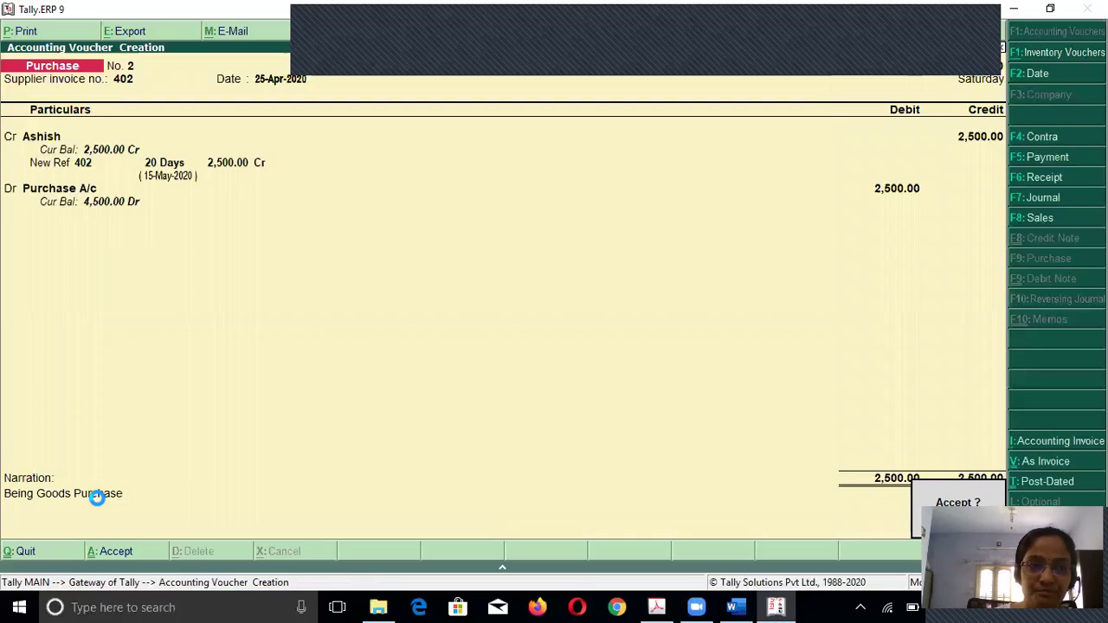
key(Return)
Check the third purchase in the pamphlet, set the voucher date to 28.4, and enter supplier invoice number 403 dated 28-Apr-2020.
key(alt+Tab)
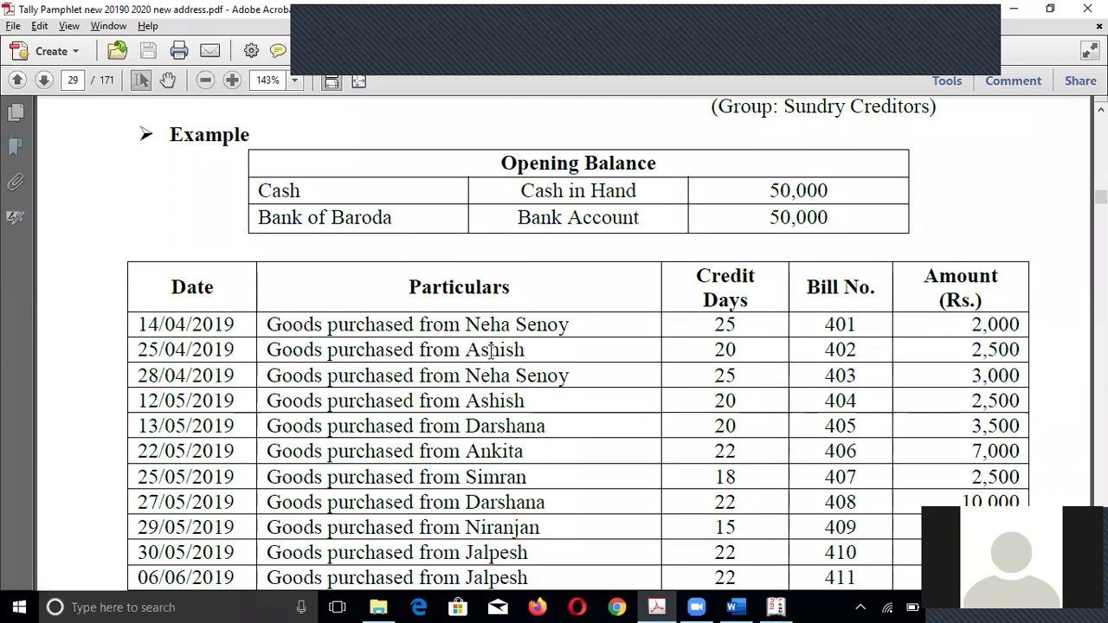
scroll(490, 350, down, 1)
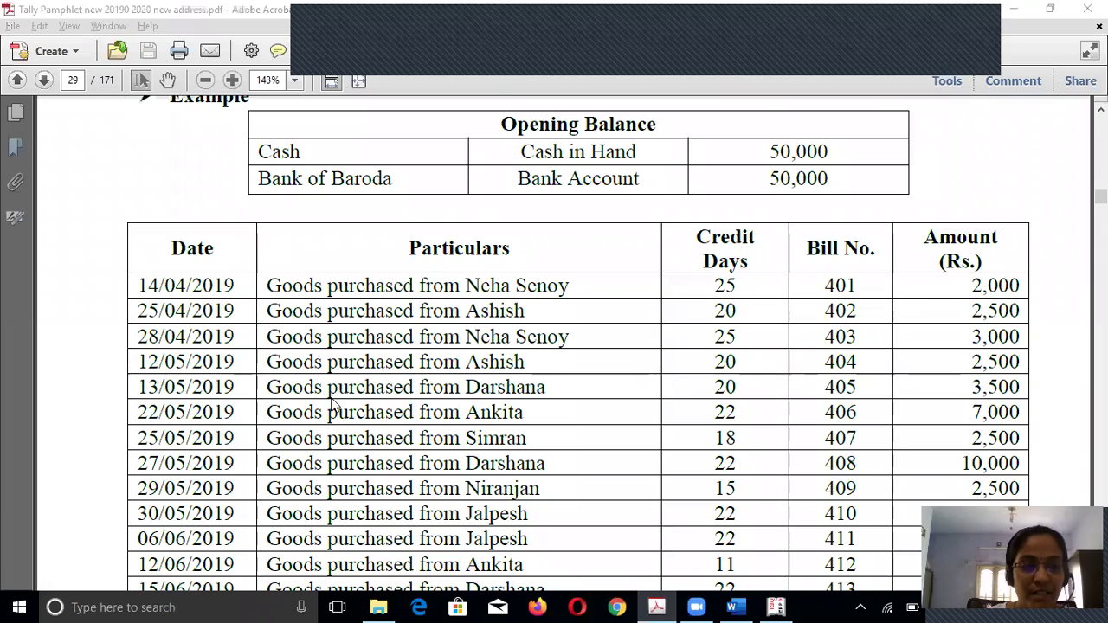
key(alt+Tab)
key(F2)
text(28.4)
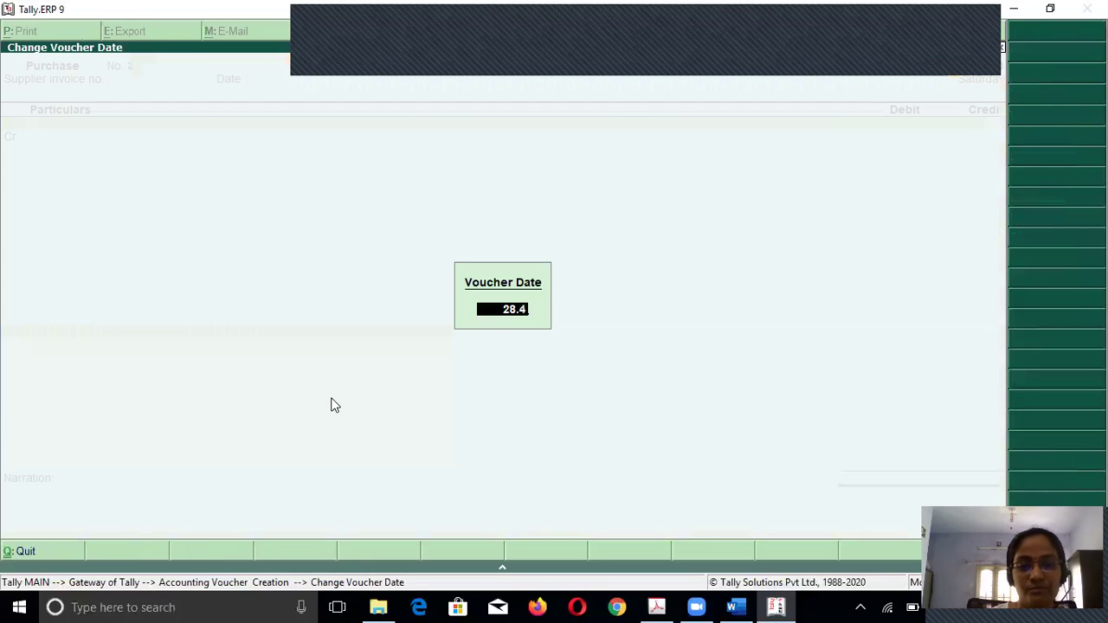
key(Return)
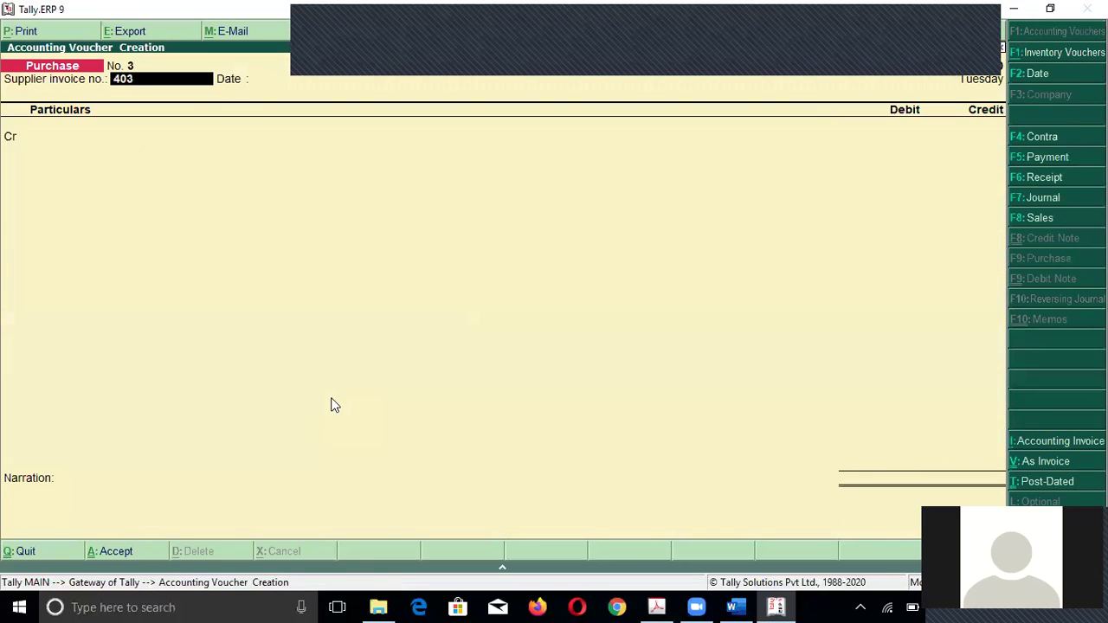
key(Return)
key(Return)
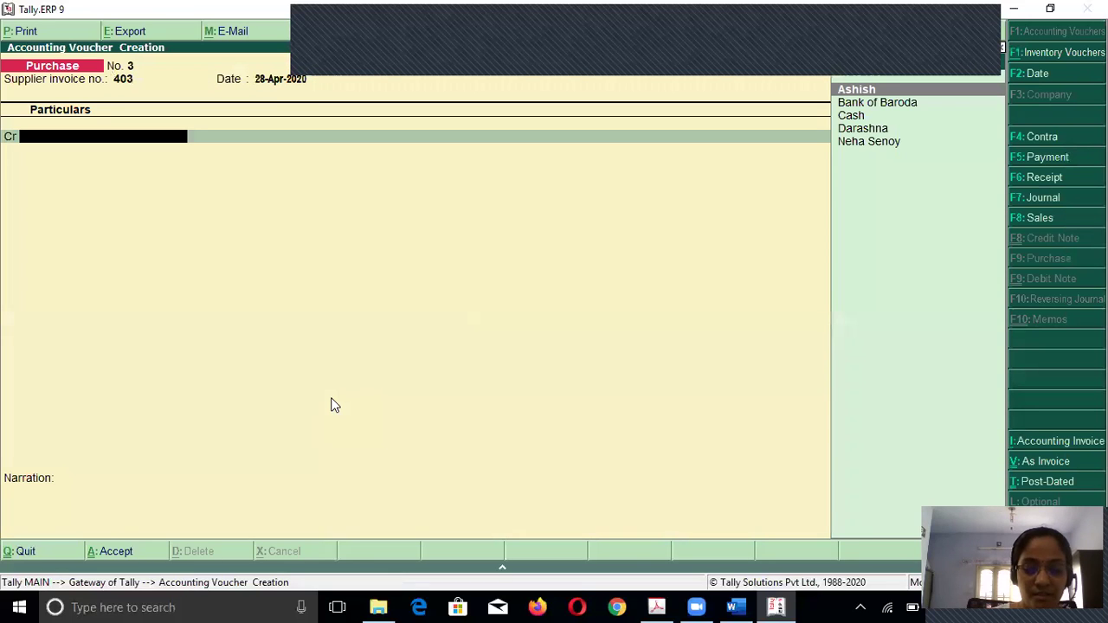
Select bill 403's supplier as the credit ledger, check the amount in the pamphlet, and credit it with 3,000.
key(Down)
key(Down)
key(Down)
key(Down)
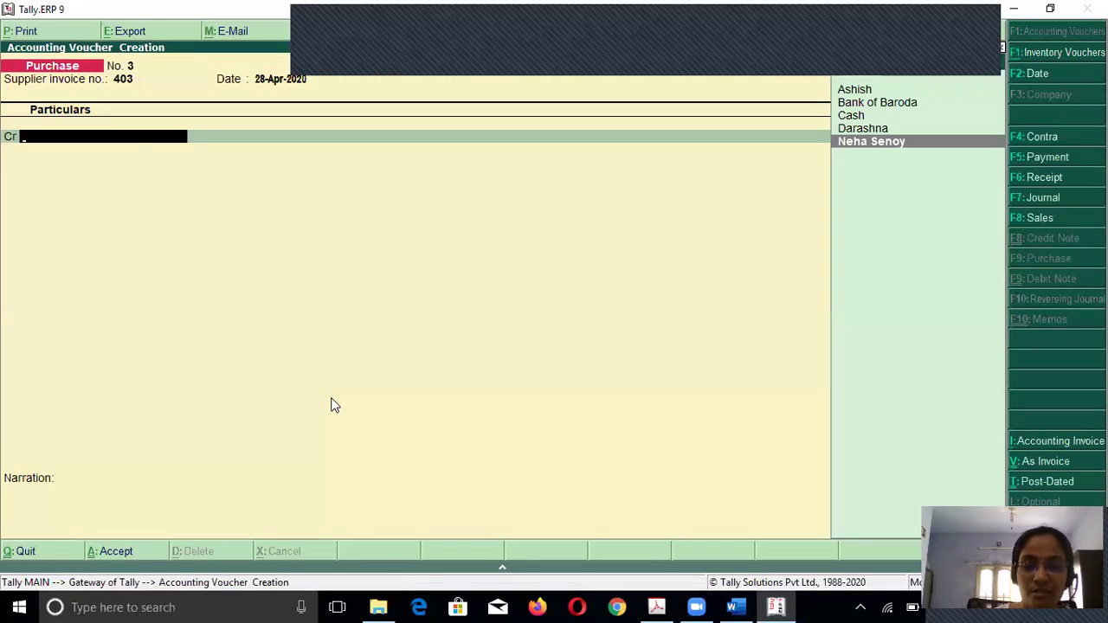
key(Return)
key(alt+Tab)
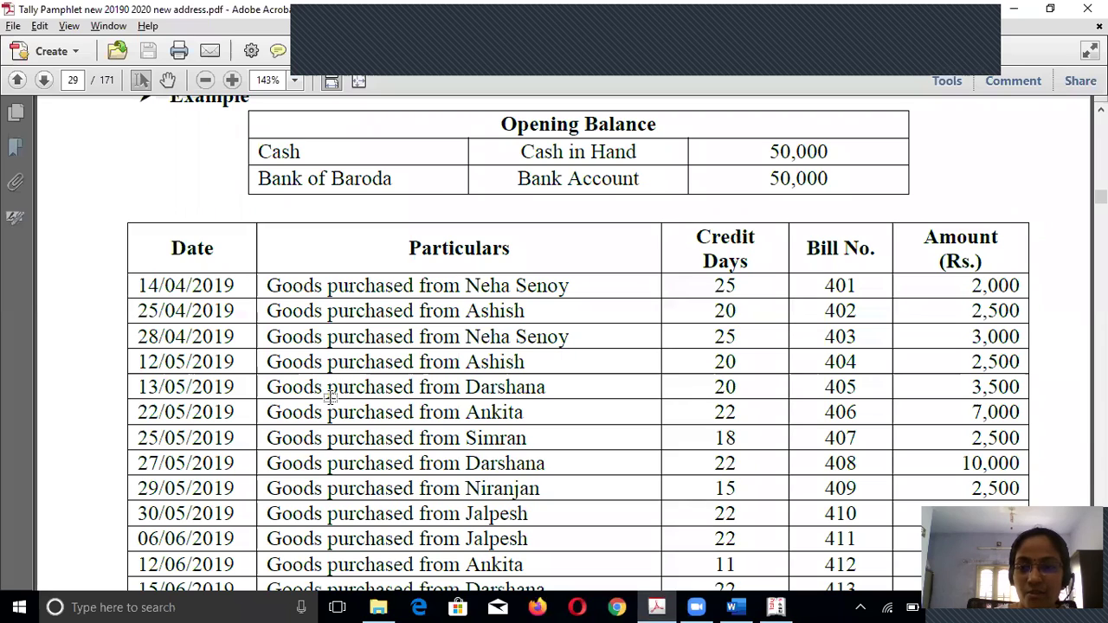
key(alt+Tab)
text(3,000)
key(Return)
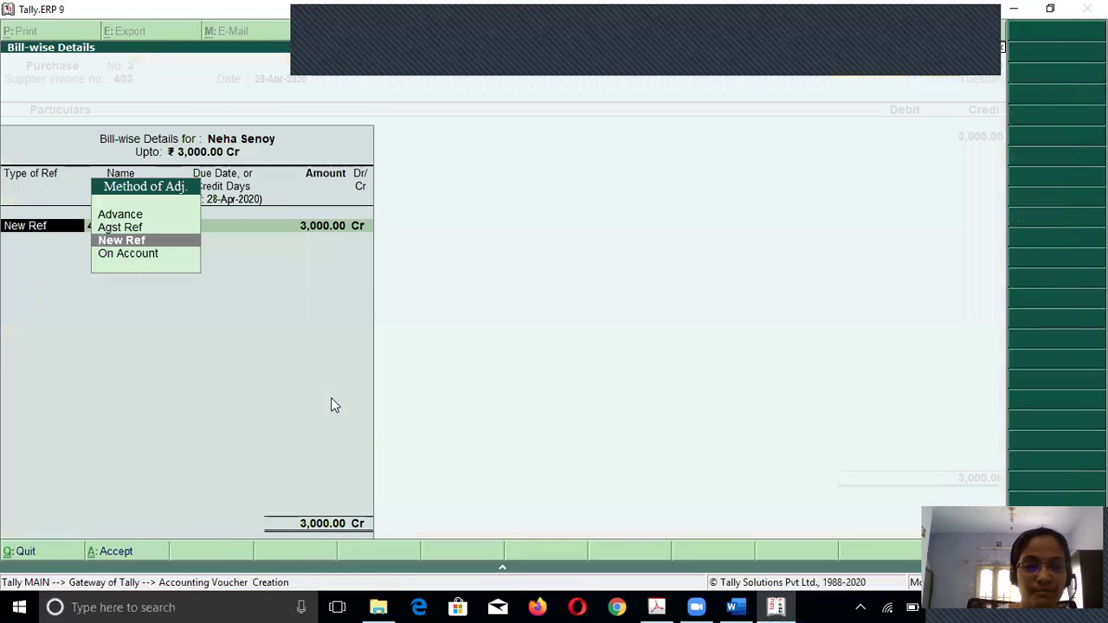
Allocate the 3,000 credit to New Ref 403 with 25 credit days, and debit Purchase A/c with 3,000.
key(Return)
key(Return)
key(alt+Tab)
key(alt+Tab)
text(25)
key(Return)
key(Return)
key(Return)
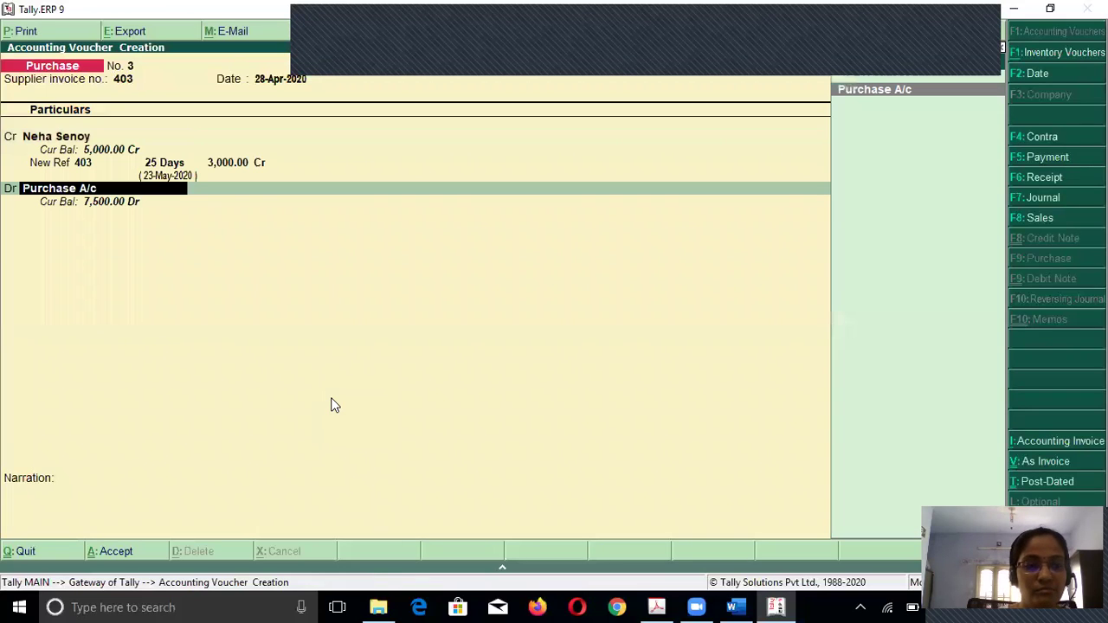
key(Return)
key(Return)
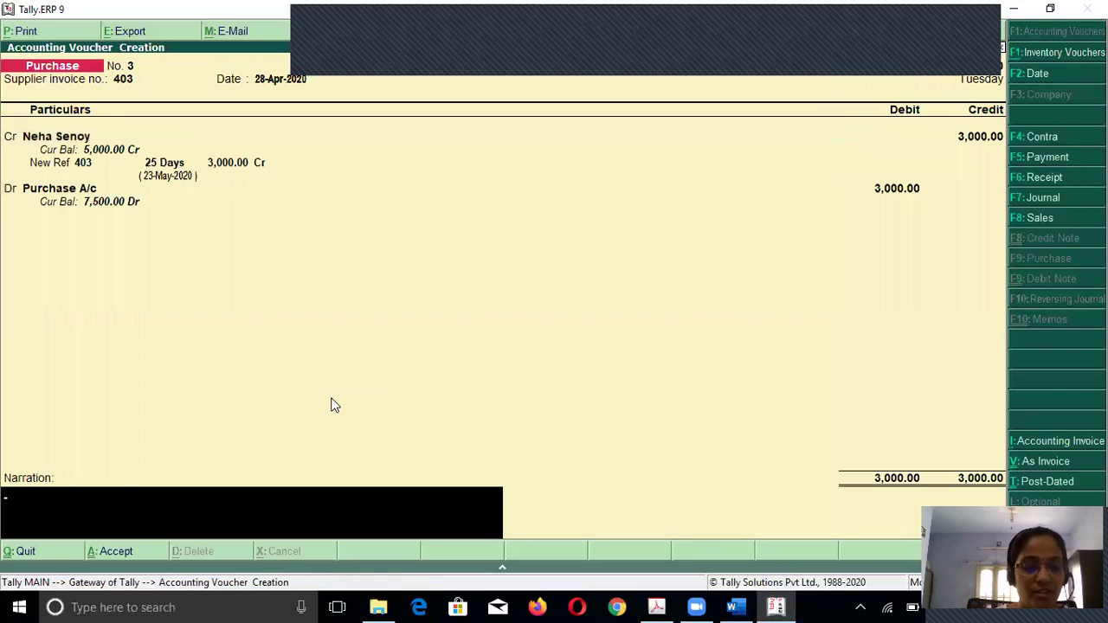
Enter the narration "Being Goods Purchase" and save the purchase voucher for bill 403.
key(ctrl+r)
key(Return)
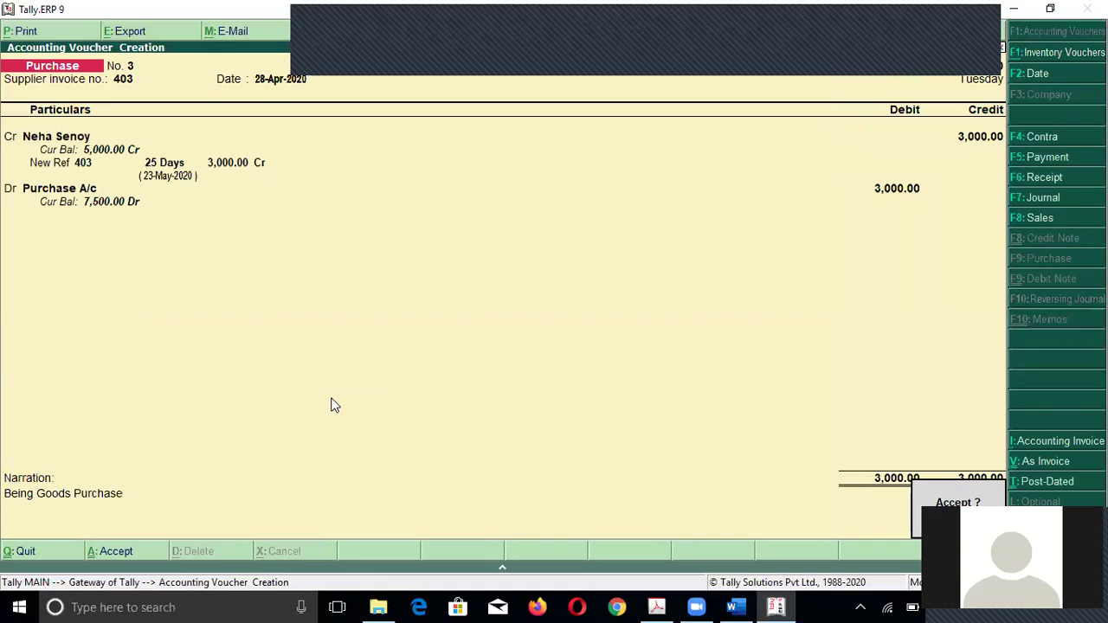
key(Return)
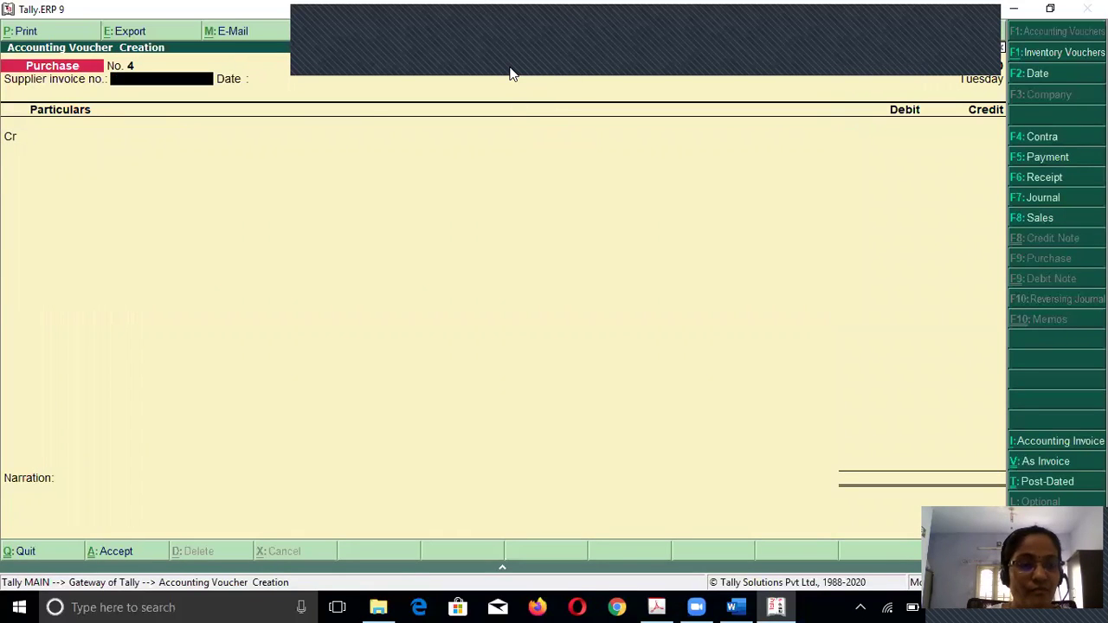
Switch to the pamphlet PDF and review the rows for bills 401 to 403, plus the supplier and credit days of bill 404.
key(alt+Tab)
key(alt+Tab)
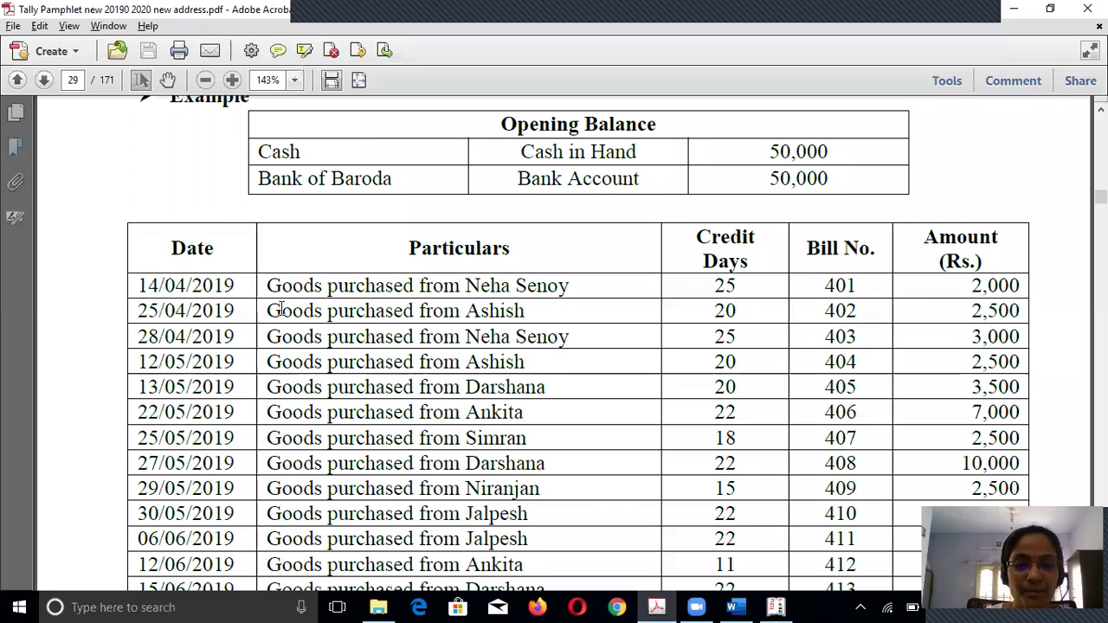
drag(137, 285, 1015, 341)
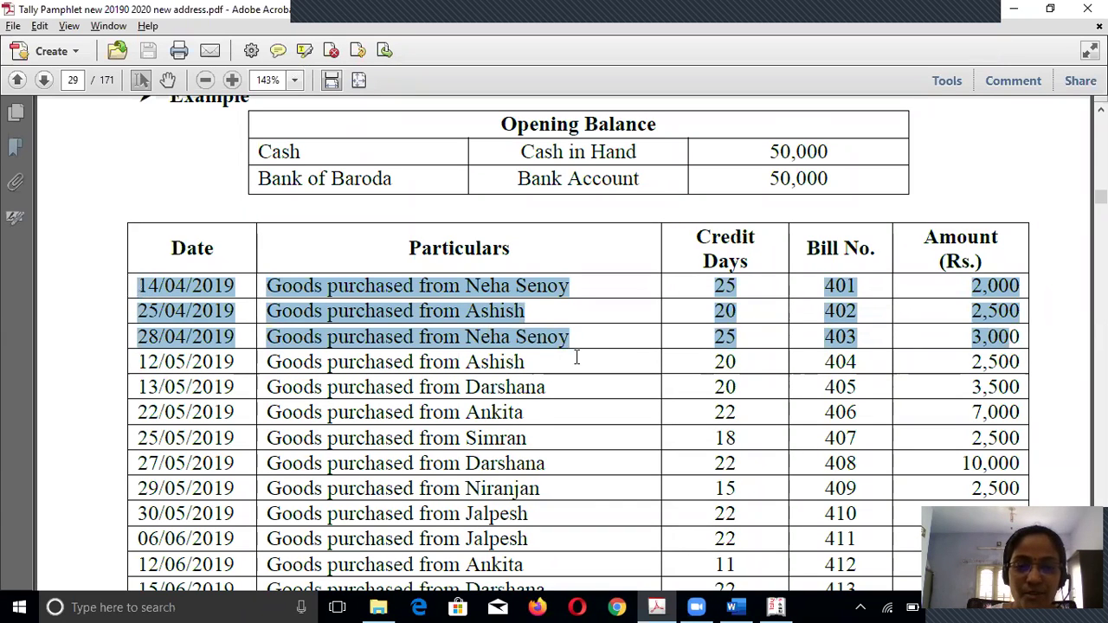
scroll(551, 349, down, 1)
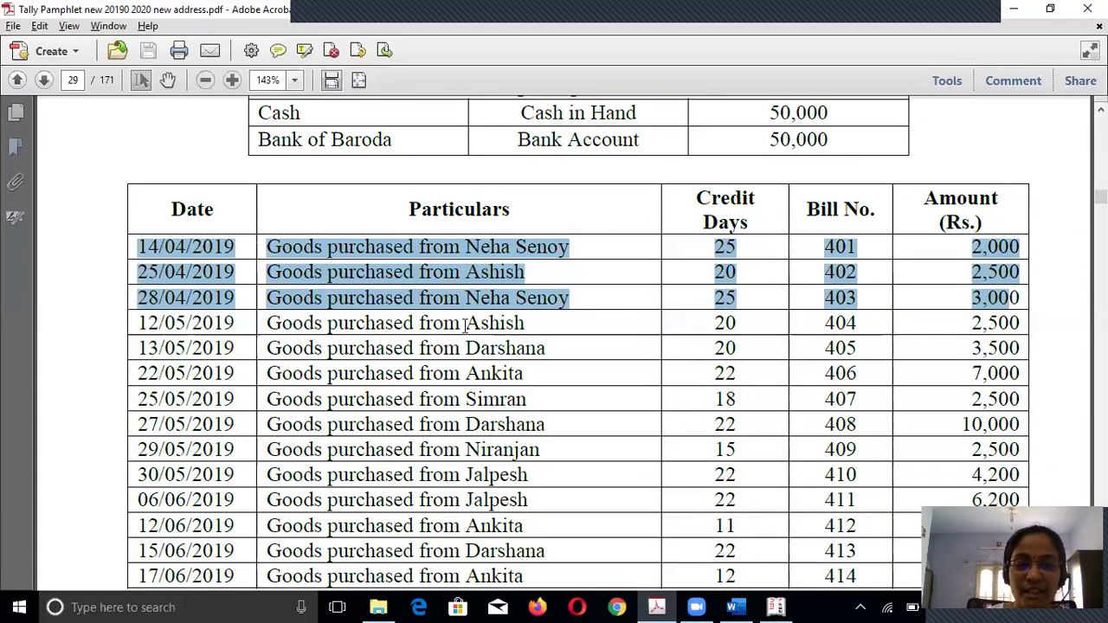
drag(467, 325, 533, 322)
drag(711, 323, 844, 321)
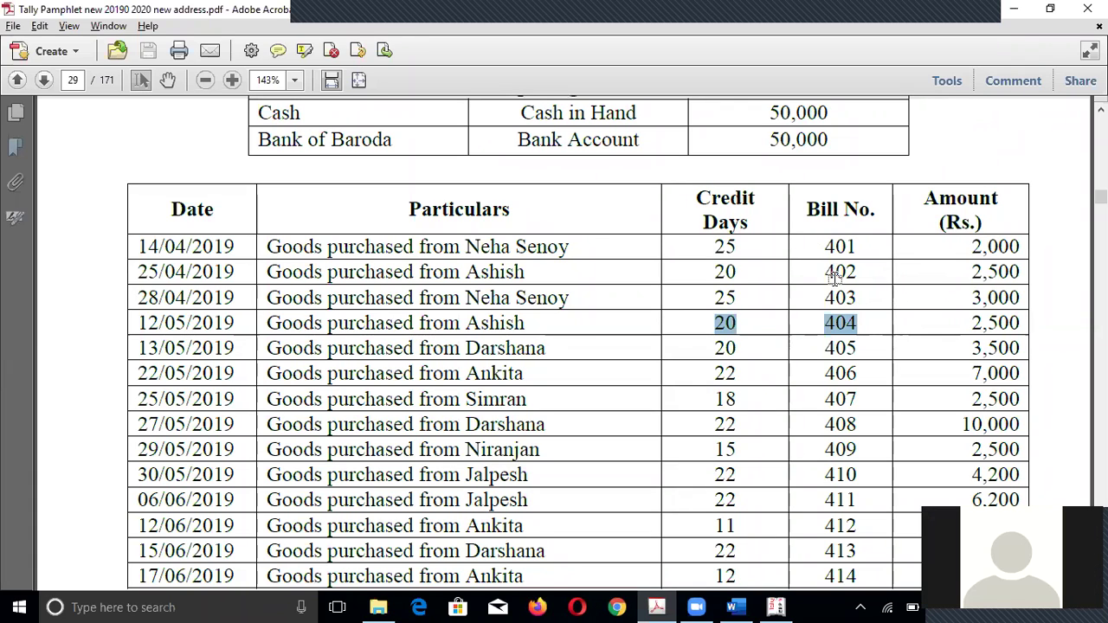
Reopen the saved purchase voucher for bill 403 in Tally.ERP 9 and inspect its supplier ledger's bill-by-bill settings.
key(alt+Tab)
key(Page_Up)
key(Return)
key(Return)
key(Return)
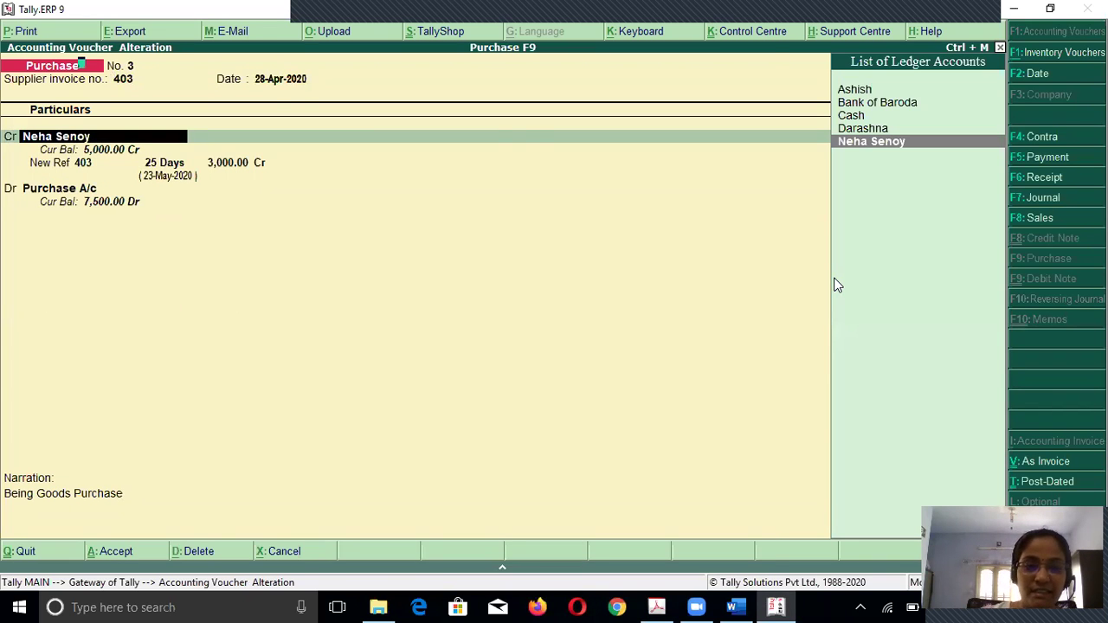
key(ctrl+Return)
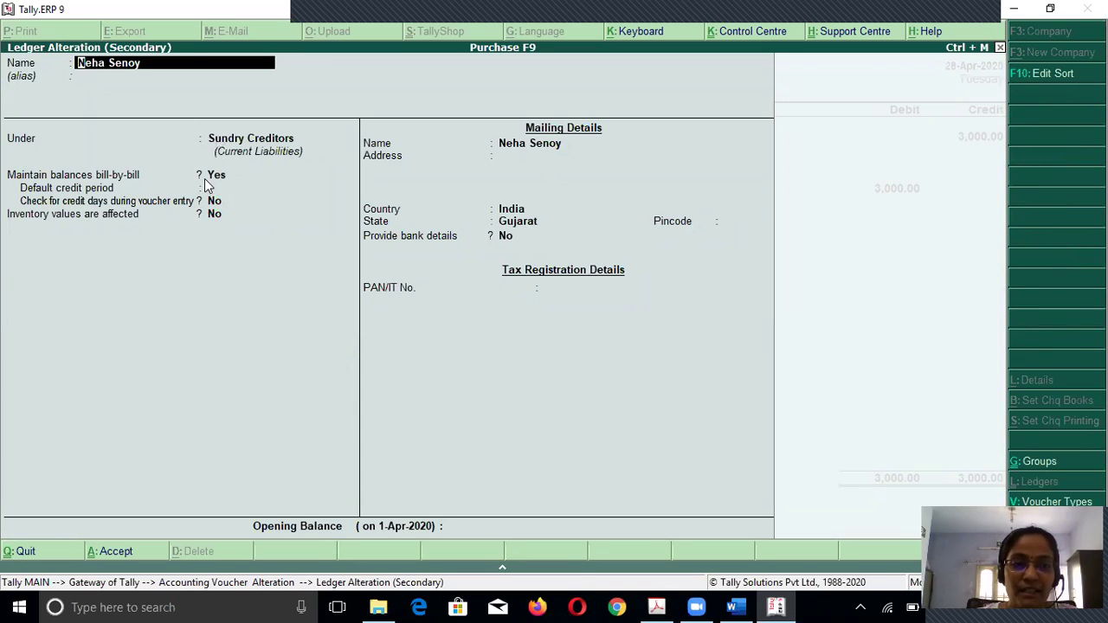
key(BackSpace)
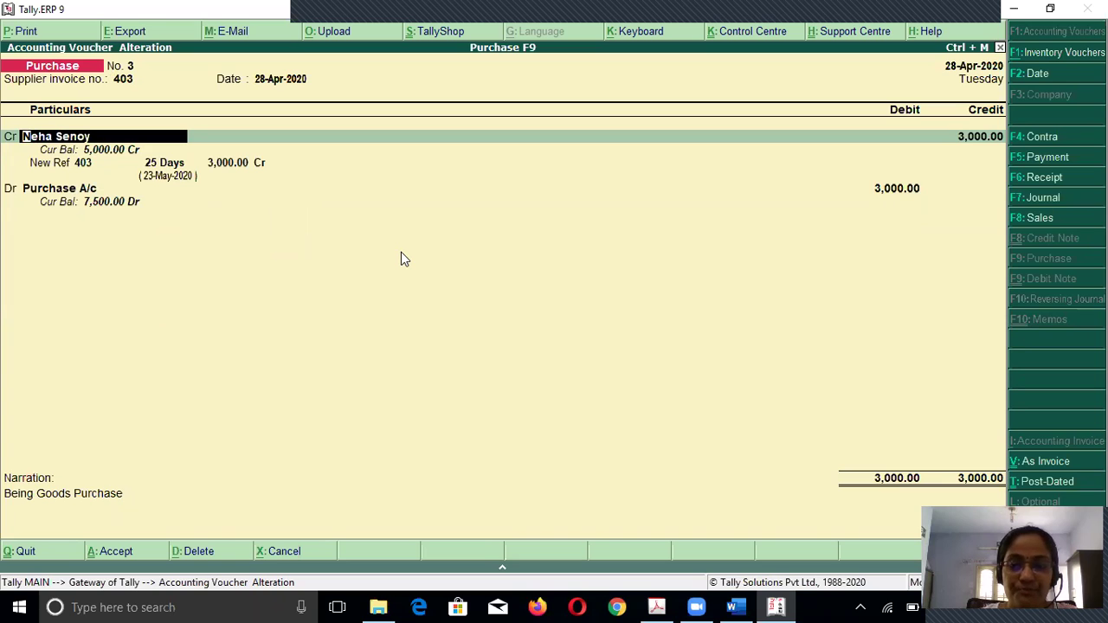
Review the pamphlet's full list of credit purchases and its answer section on finding the total in the Profit & Loss A/c.
key(alt+Tab)
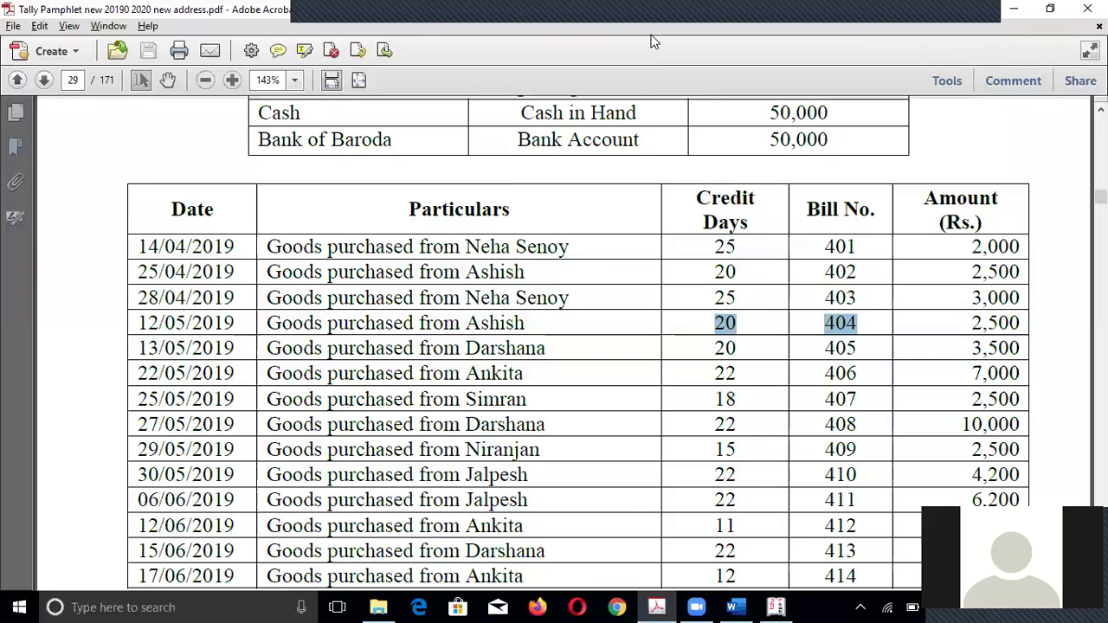
click(570, 315)
scroll(570, 315, down, 1)
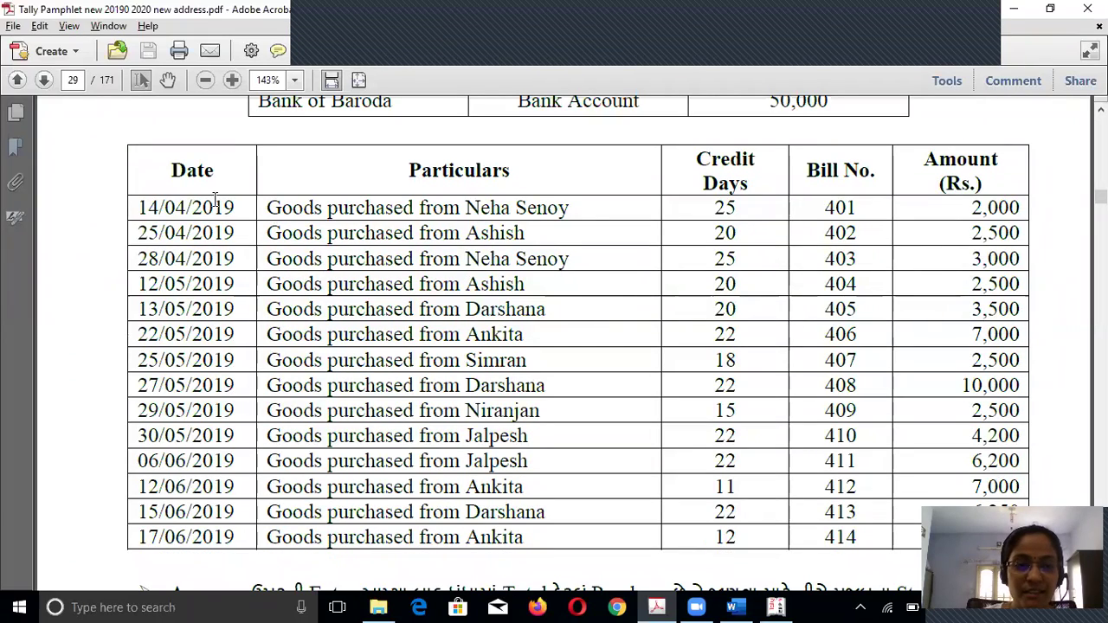
scroll(329, 294, down, 6)
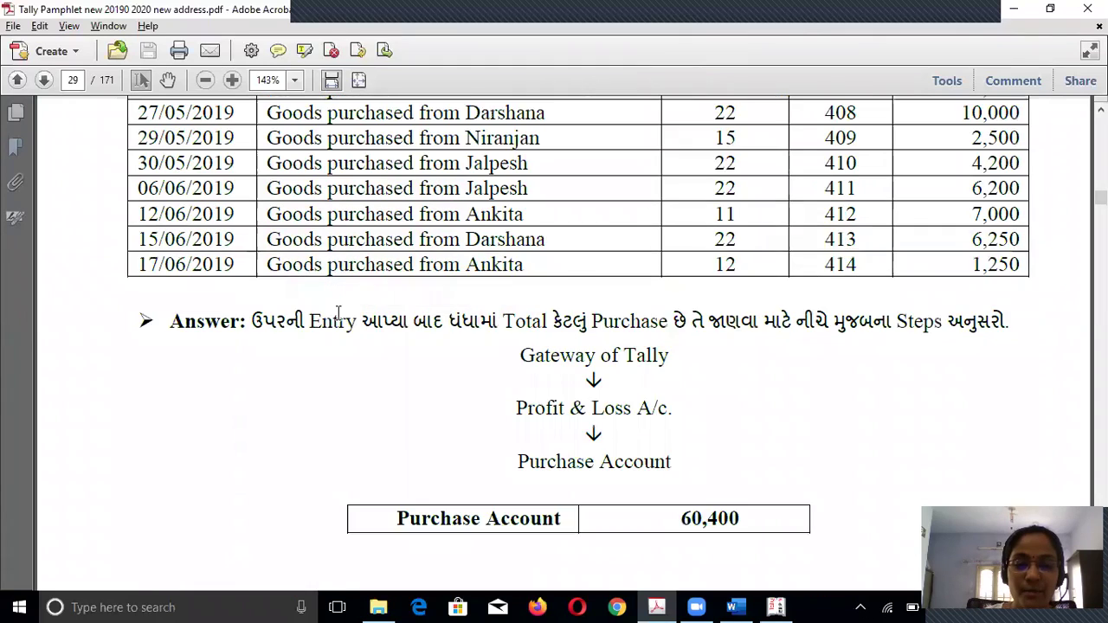
drag(515, 330, 678, 329)
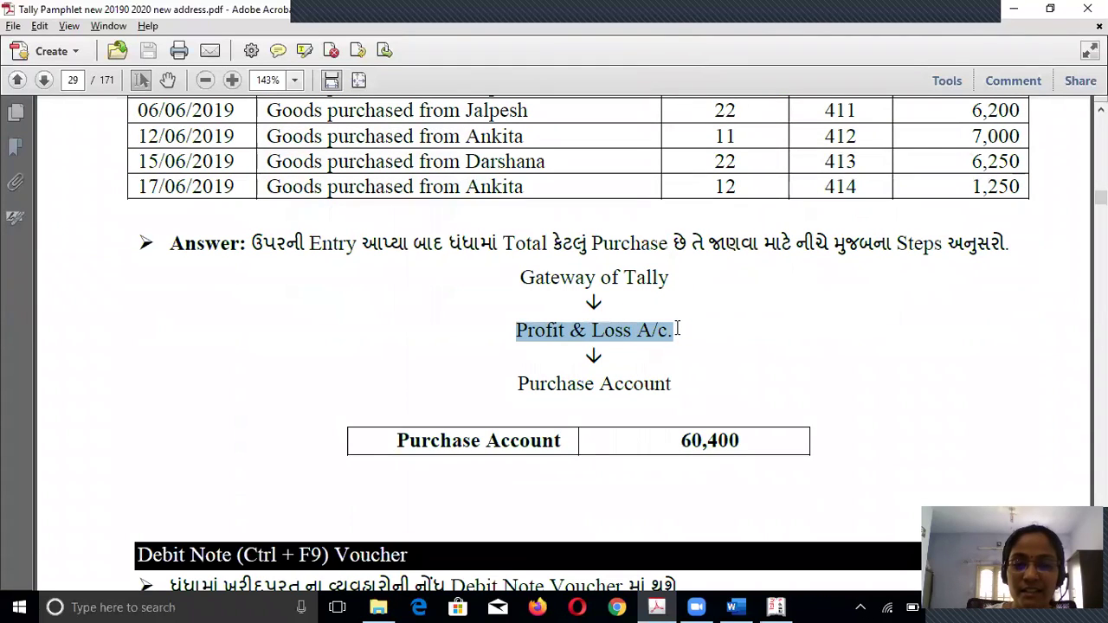
drag(675, 440, 771, 438)
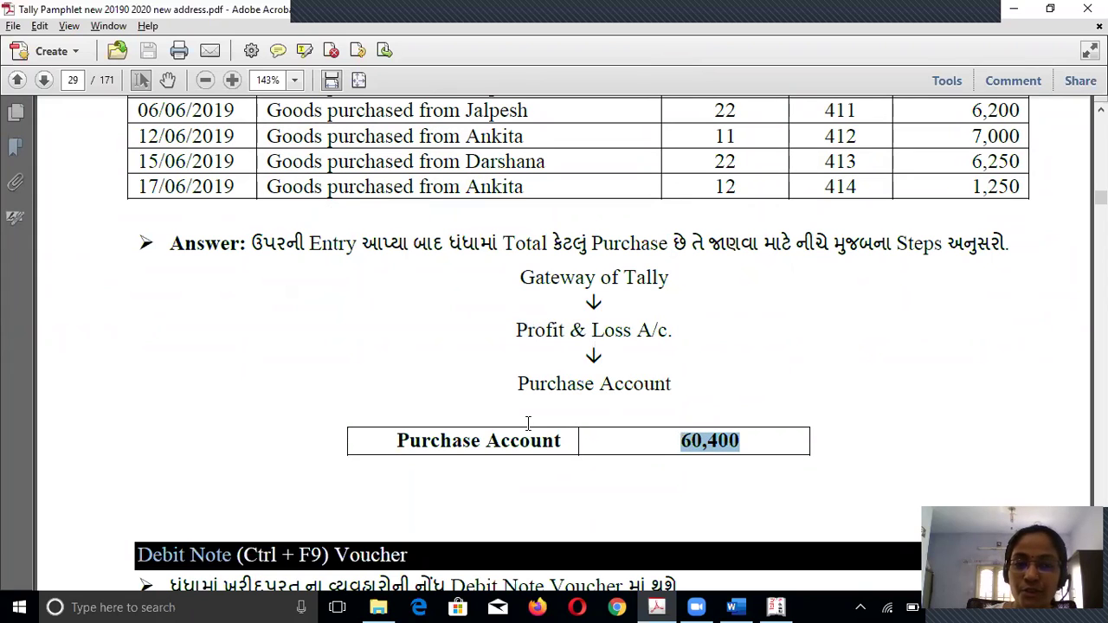
scroll(527, 419, up, 6)
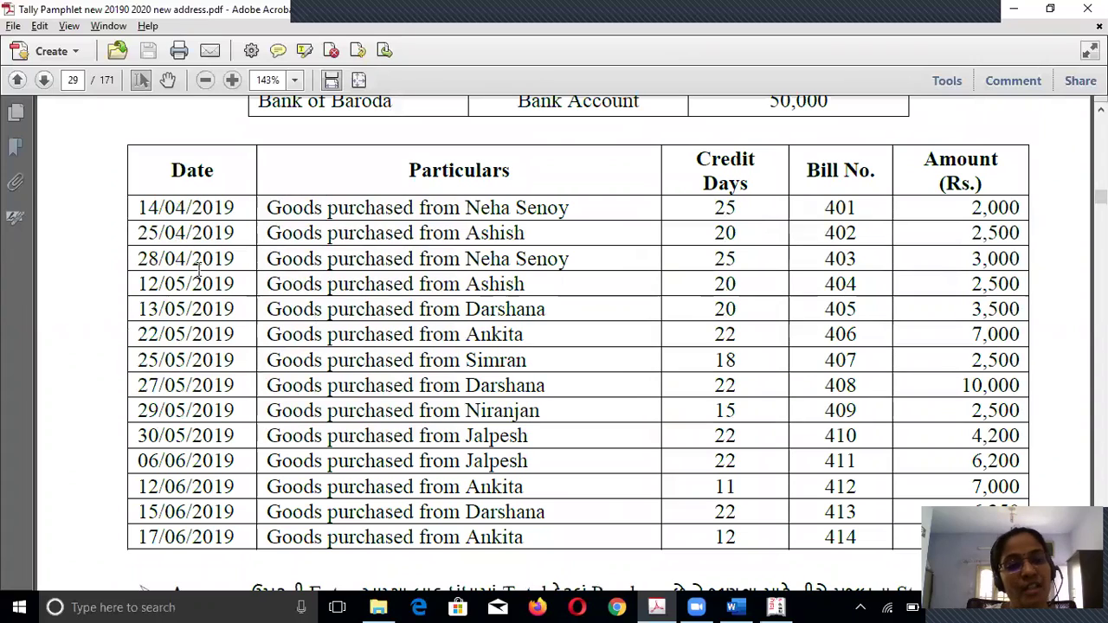
drag(138, 207, 629, 215)
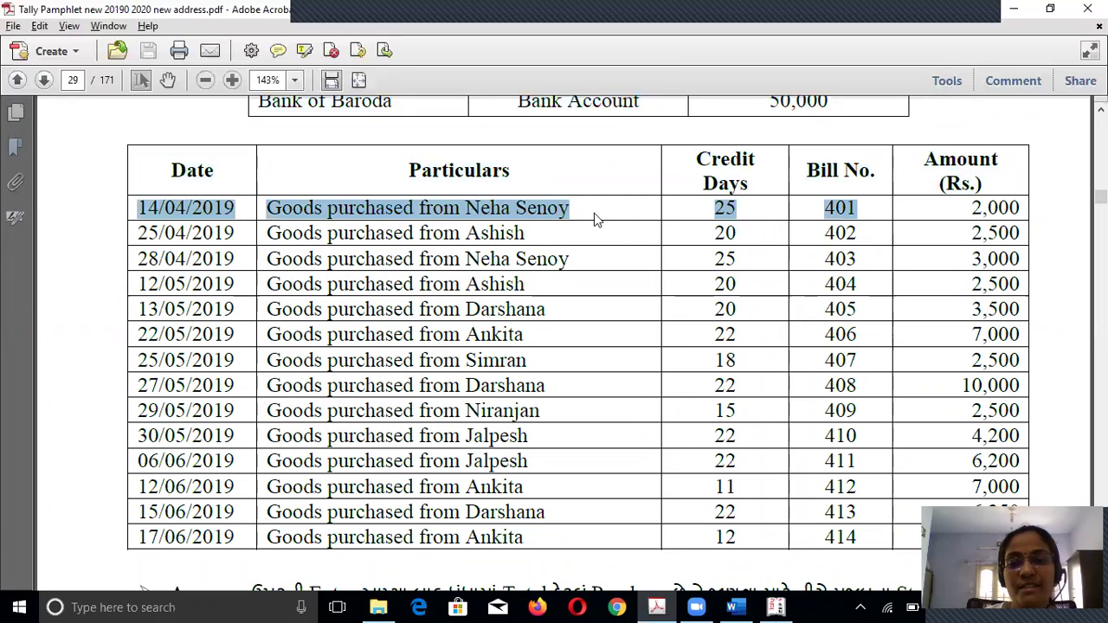
click(593, 217)
drag(971, 208, 1021, 207)
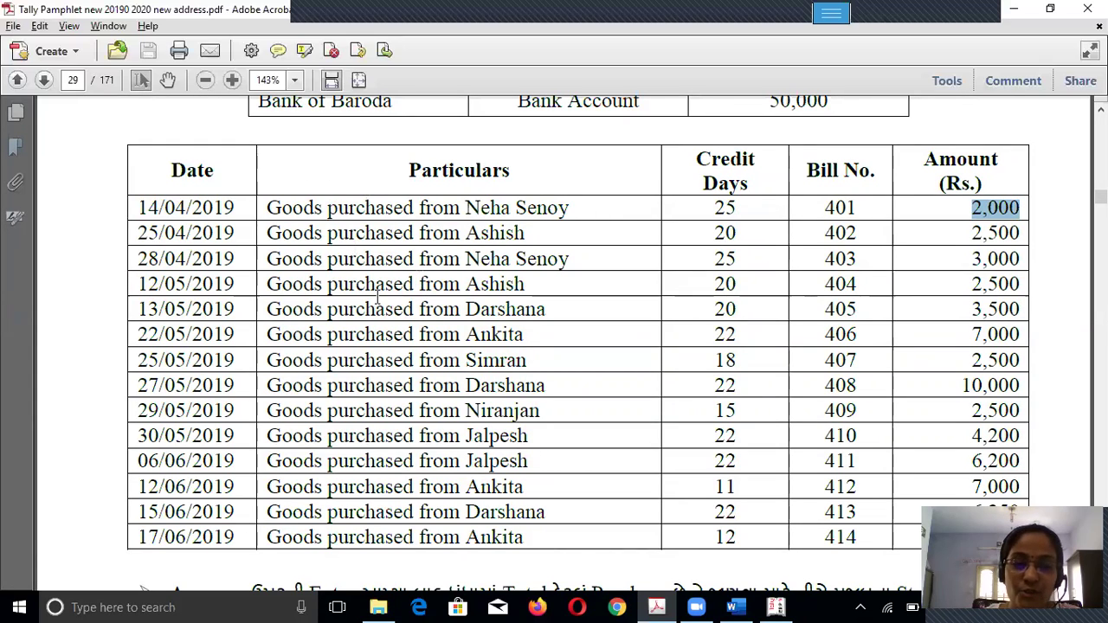
Find the Debit Note voucher section that follows the purchase example in the pamphlet and read its heading.
scroll(378, 298, down, 10)
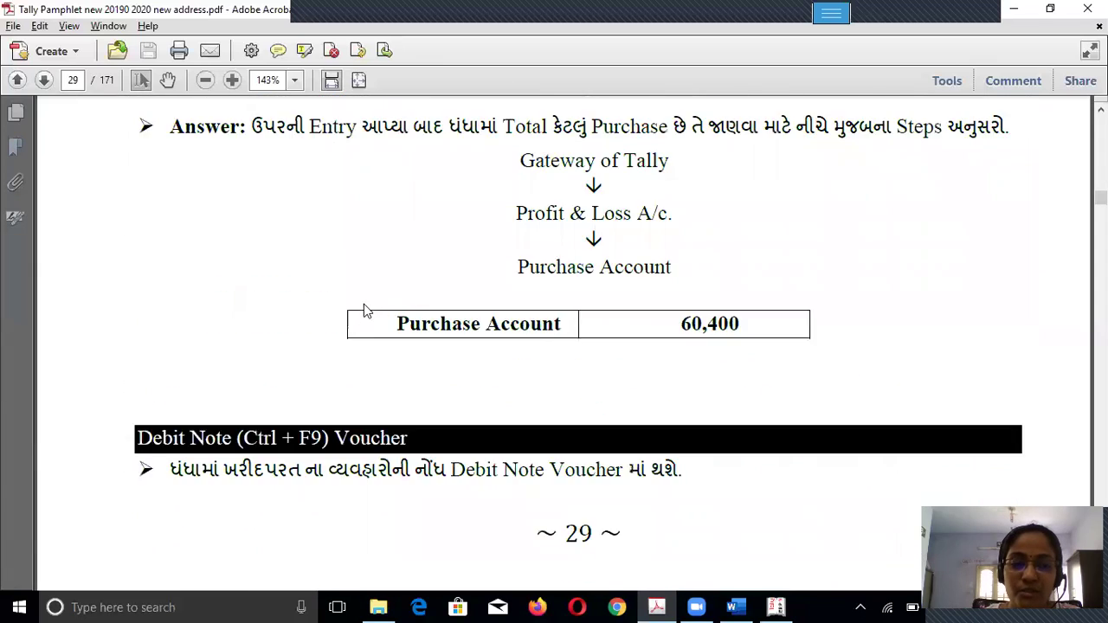
drag(132, 284, 240, 289)
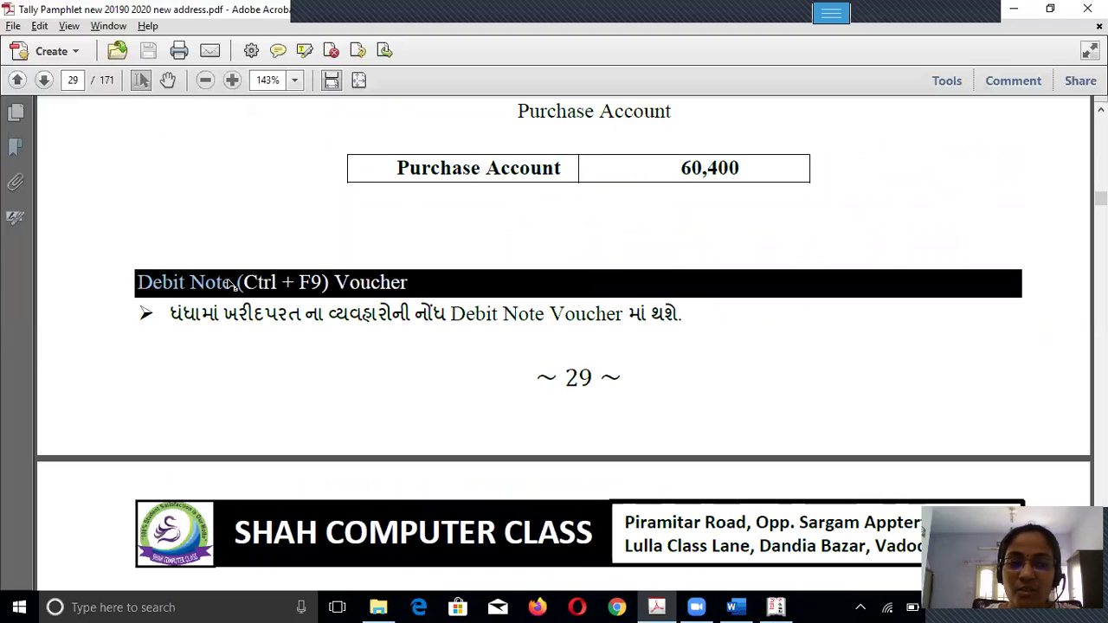
drag(139, 291, 404, 294)
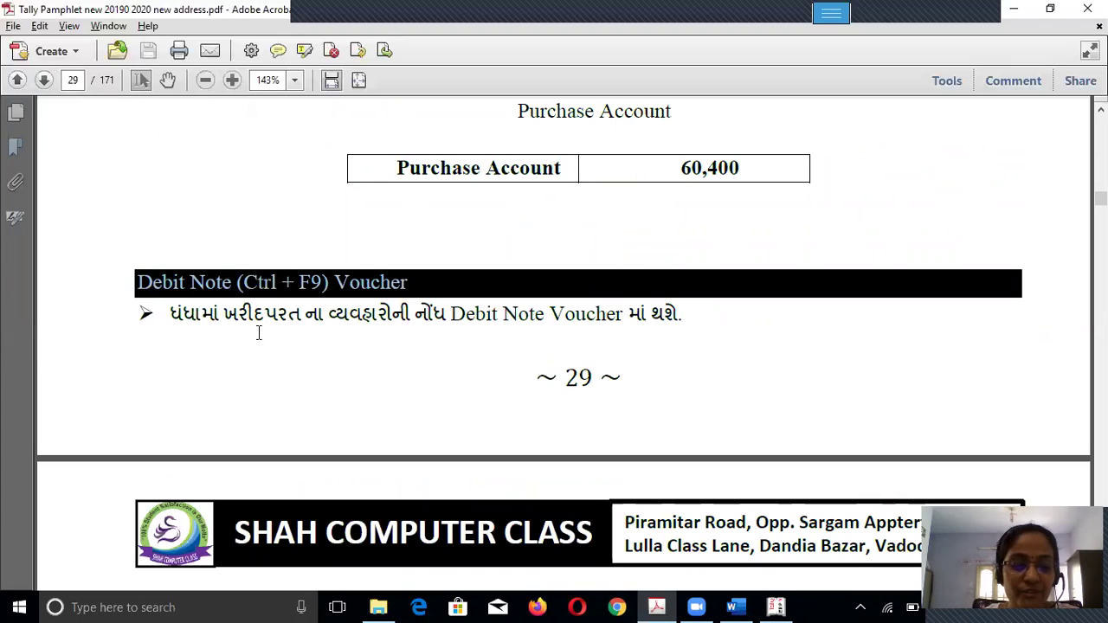
Return to Tally.ERP 9 and quit altering bill 403's voucher, going back to the blank purchase voucher.
key(alt+Tab)
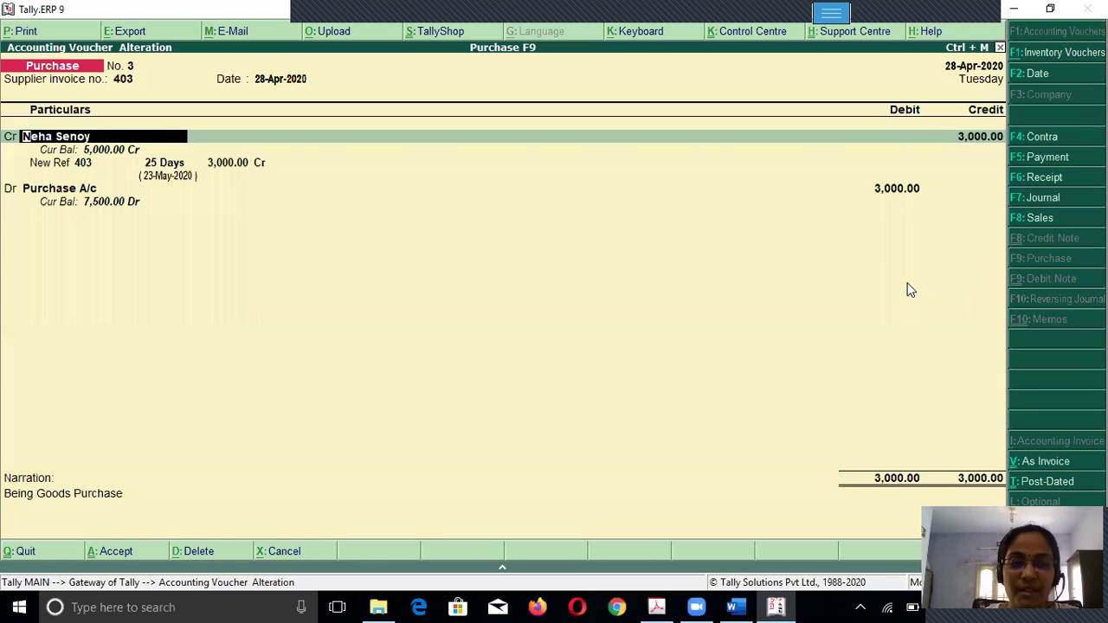
key(BackSpace)
key(Escape)
key(y)
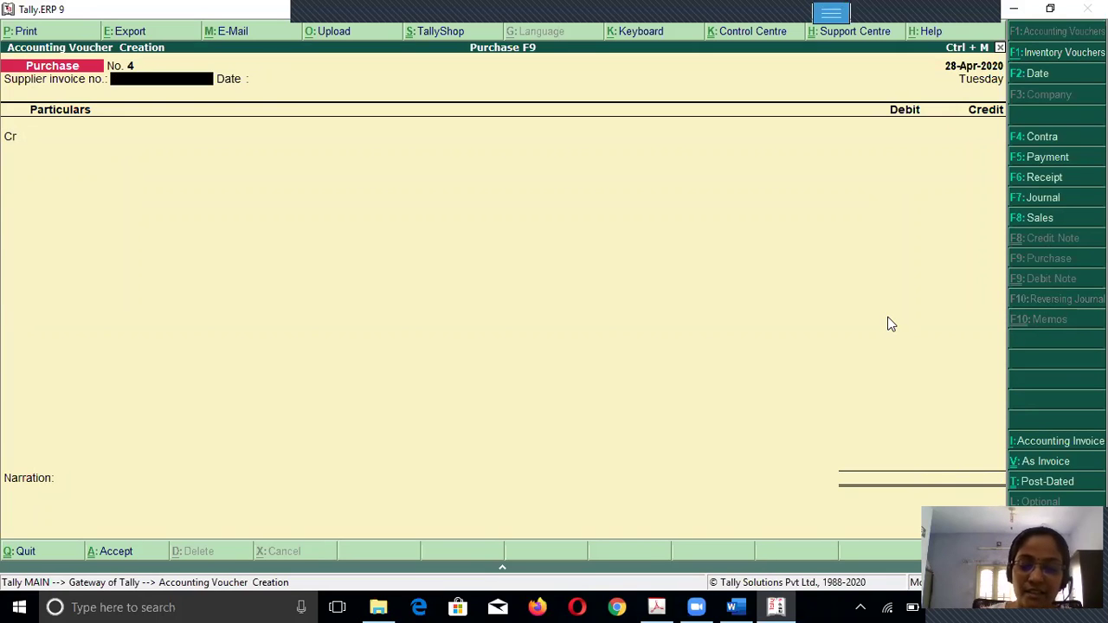
Enable debit and credit notes, both recorded in invoice mode, in the company's accounting features, and open a new debit note voucher.
key(F11)
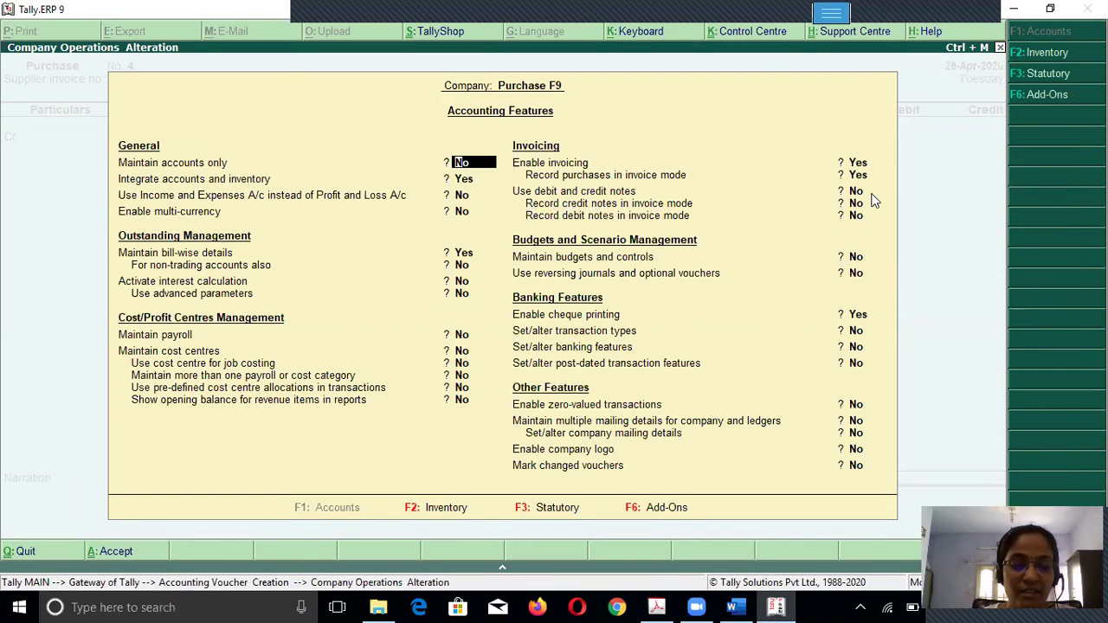
key(XF86AudioRaiseVolume)
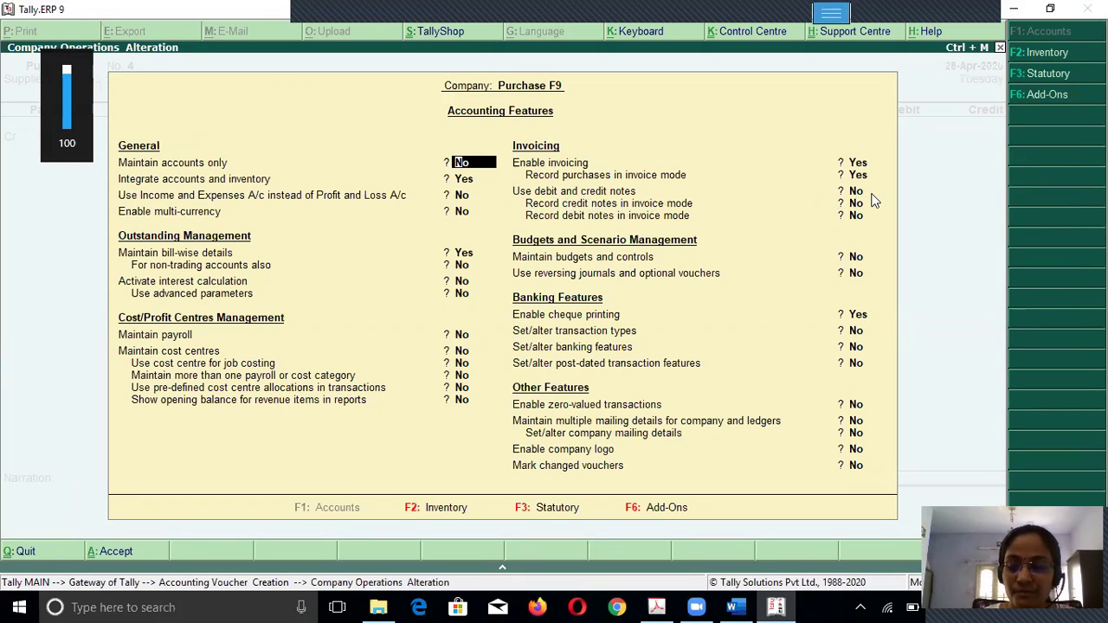
key(Down)
key(Down)
key(Down)
key(Down)
key(Down)
key(Down)
key(Down)
key(Down)
key(Down)
key(Down)
key(Down)
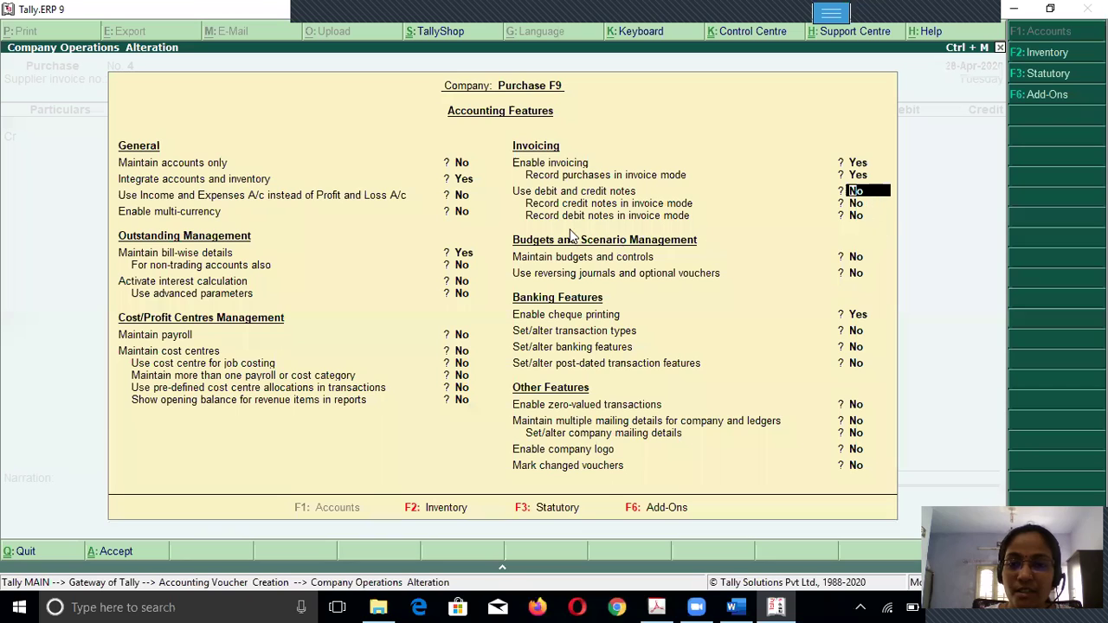
key(y)
key(y)
key(y)
key(Down)
key(Down)
key(Down)
key(Down)
key(Down)
key(Down)
key(Down)
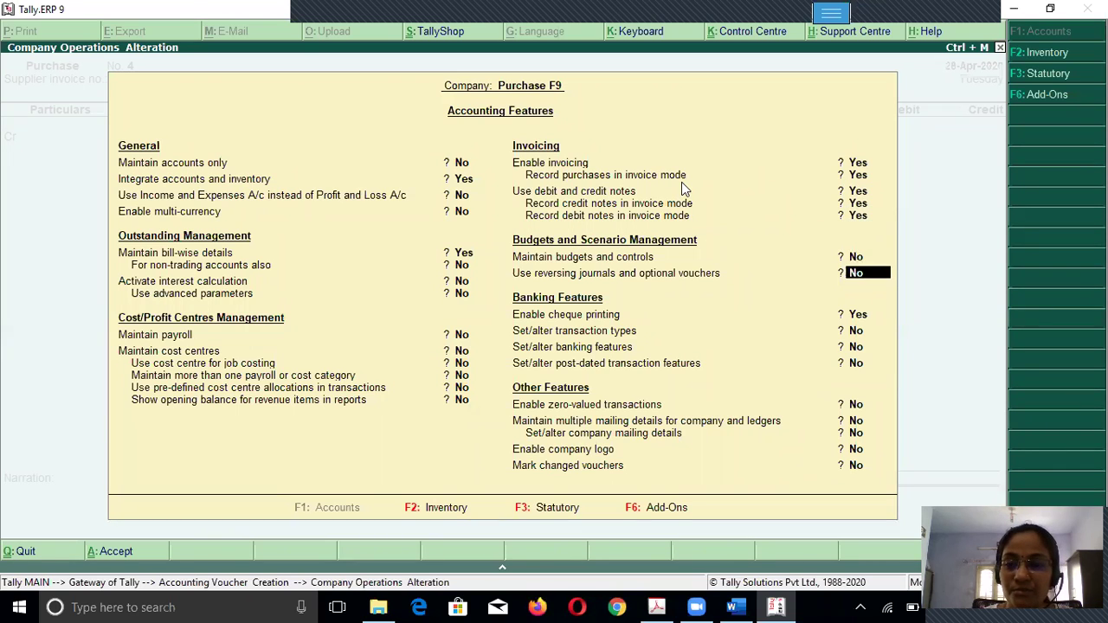
key(Down)
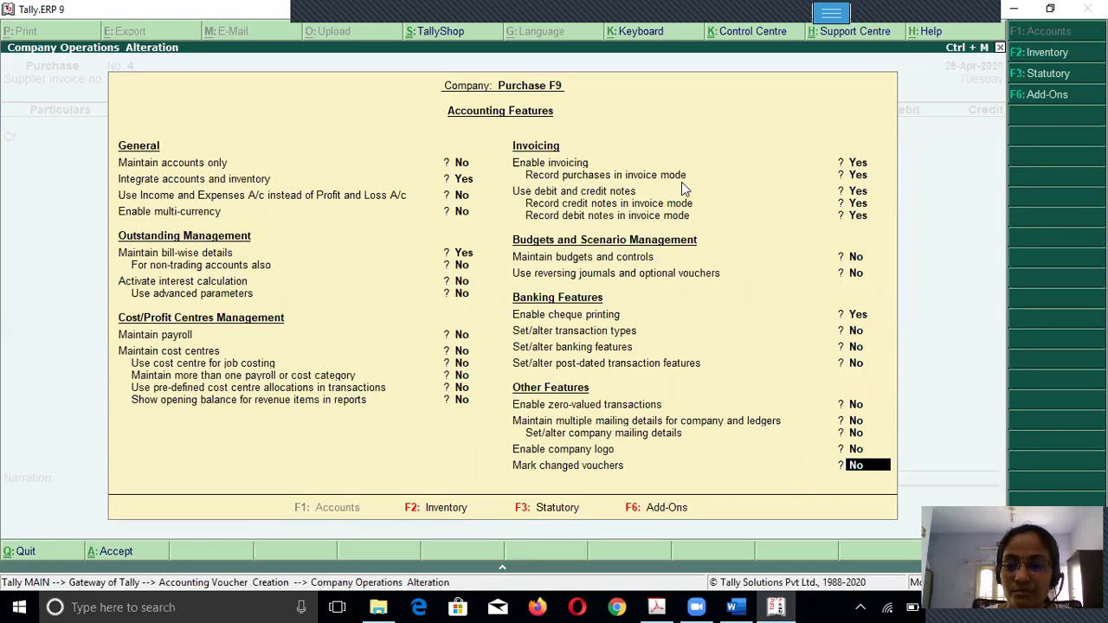
key(Return)
key(y)
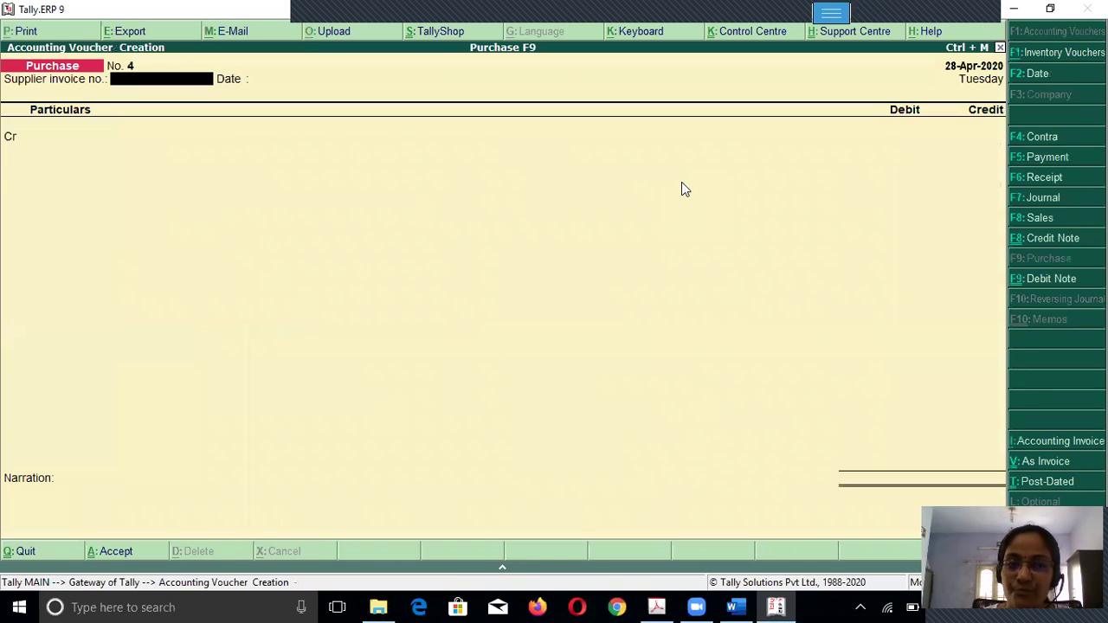
click(1046, 284)
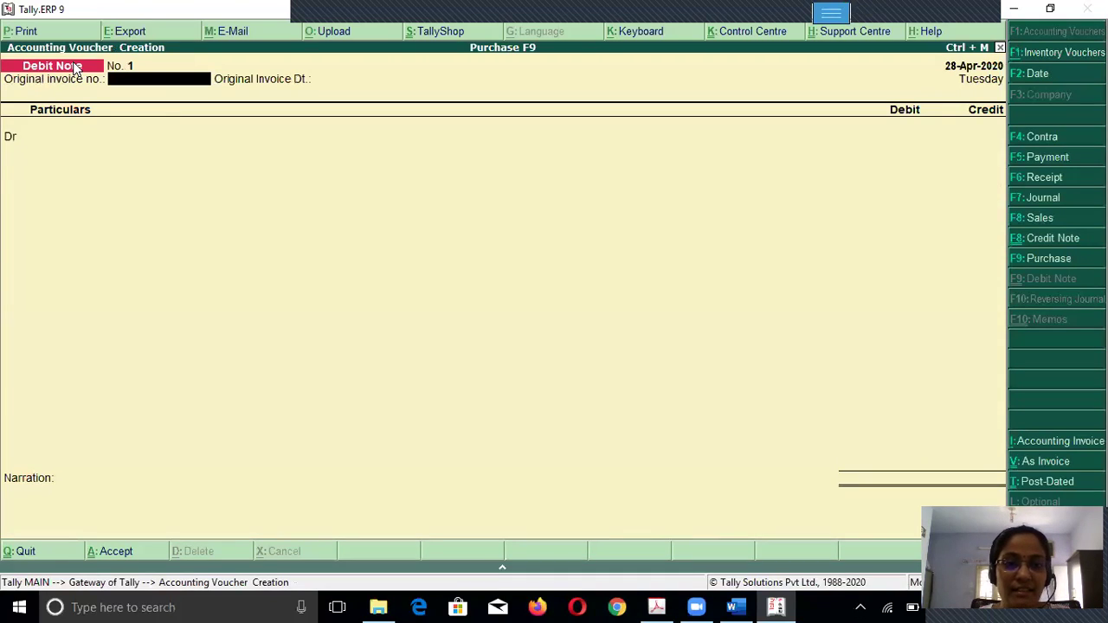
Switch to the pamphlet in Adobe Acrobat and study which accounts are debited and credited for goods returned to a party.
key(alt+Tab)
scroll(285, 260, down, 5)
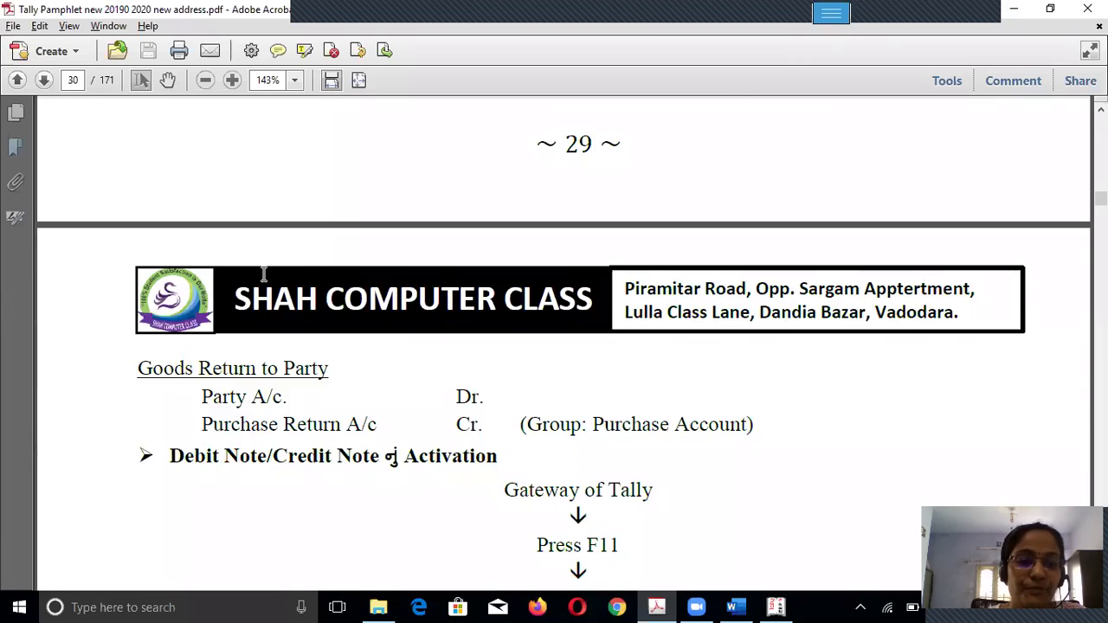
scroll(264, 274, down, 4)
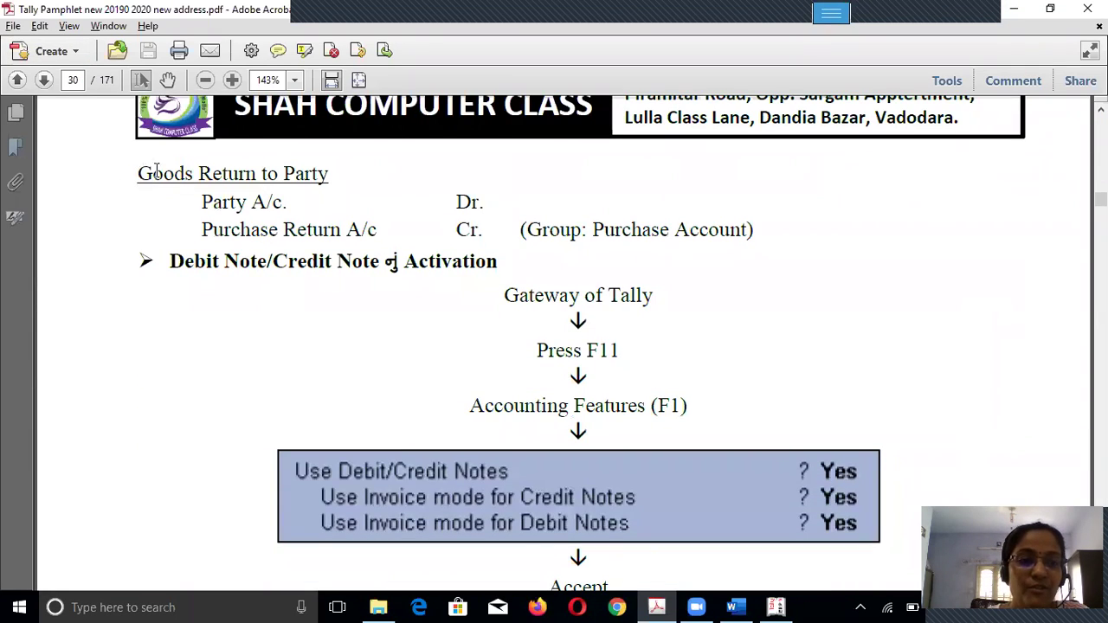
drag(157, 170, 313, 161)
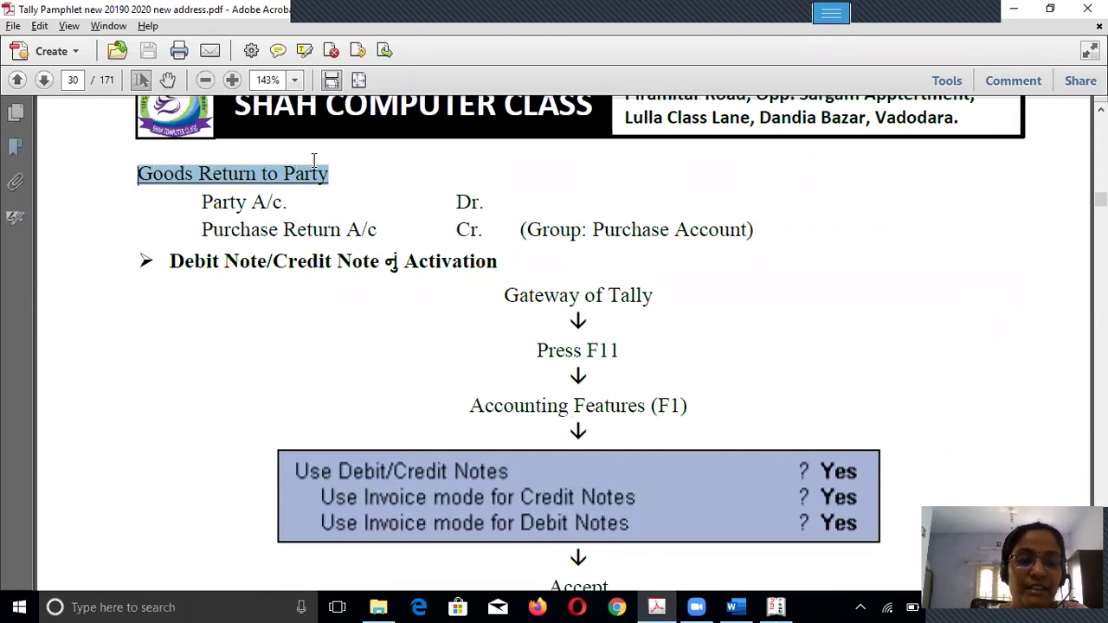
click(224, 200)
drag(203, 201, 488, 200)
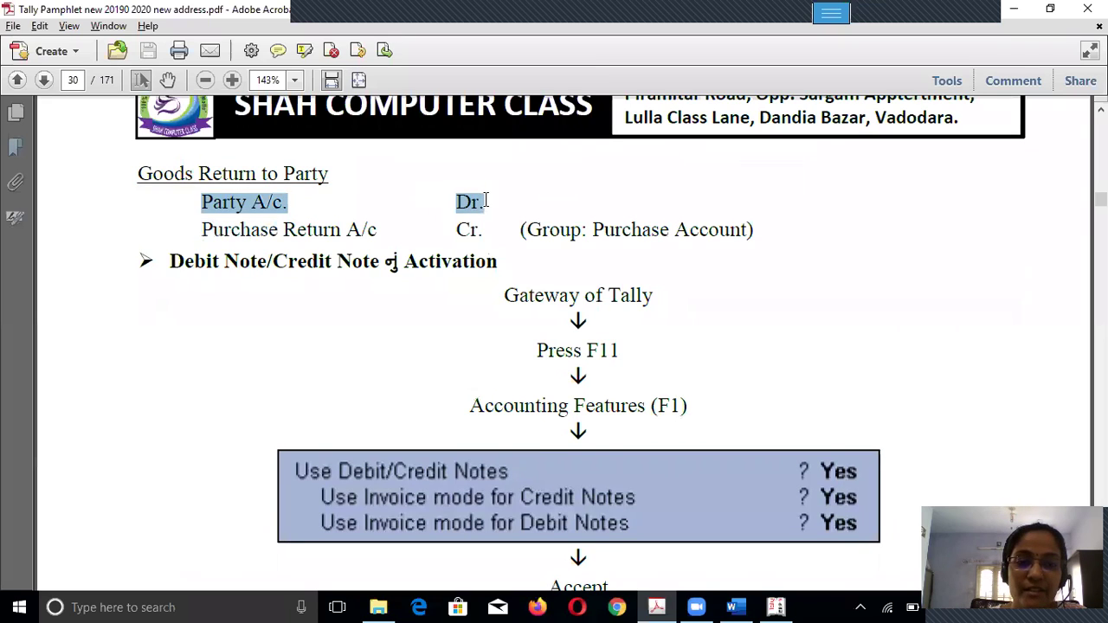
click(202, 229)
drag(202, 229, 329, 227)
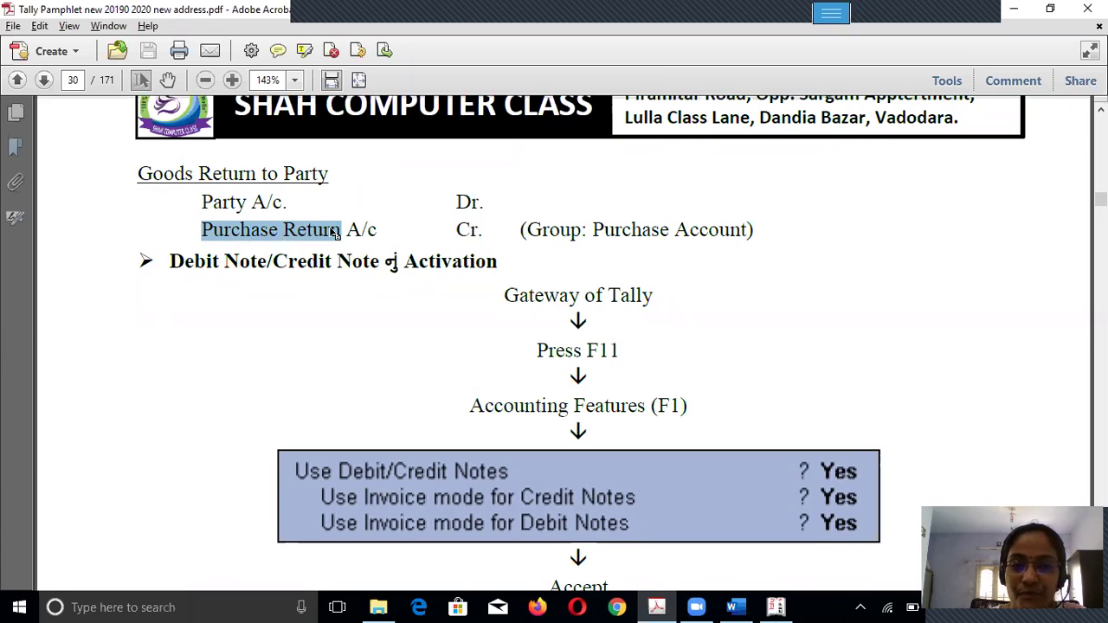
click(200, 230)
drag(200, 229, 485, 232)
Find the debit note example table in the pamphlet and read the first return's date, party, bill number and amount.
scroll(548, 341, down, 3)
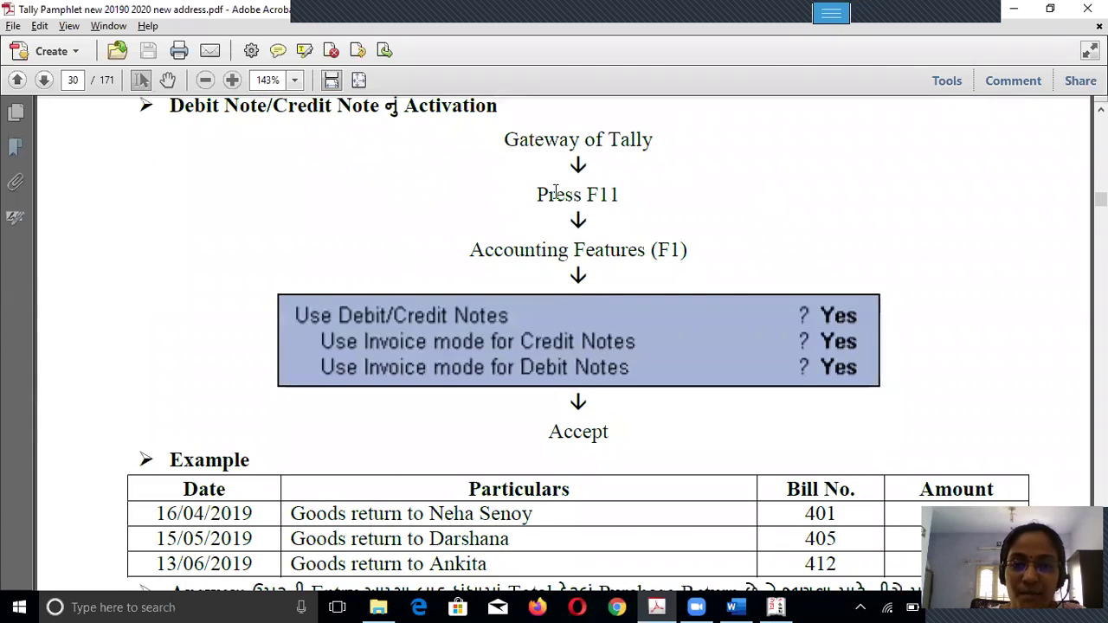
scroll(493, 311, down, 2)
scroll(493, 312, down, 3)
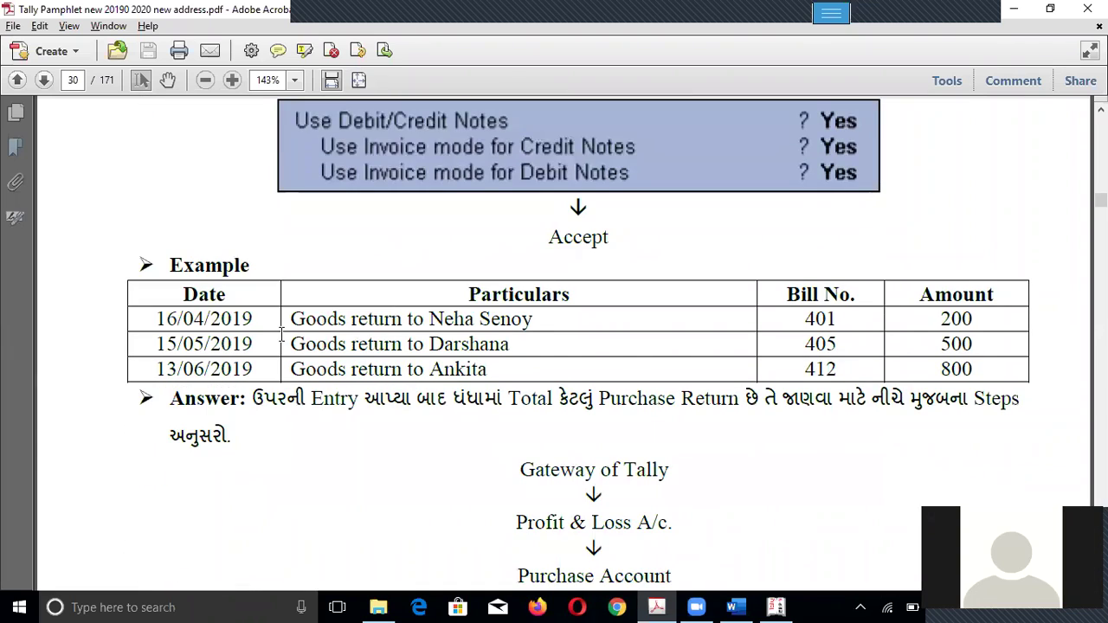
drag(159, 321, 531, 319)
drag(804, 317, 840, 322)
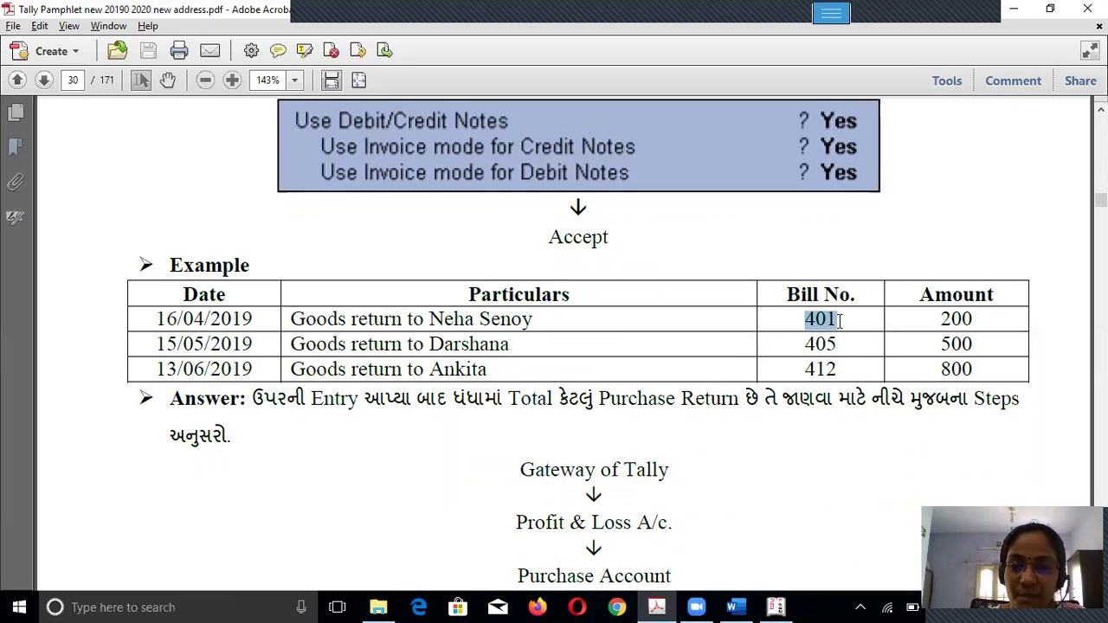
drag(941, 318, 983, 318)
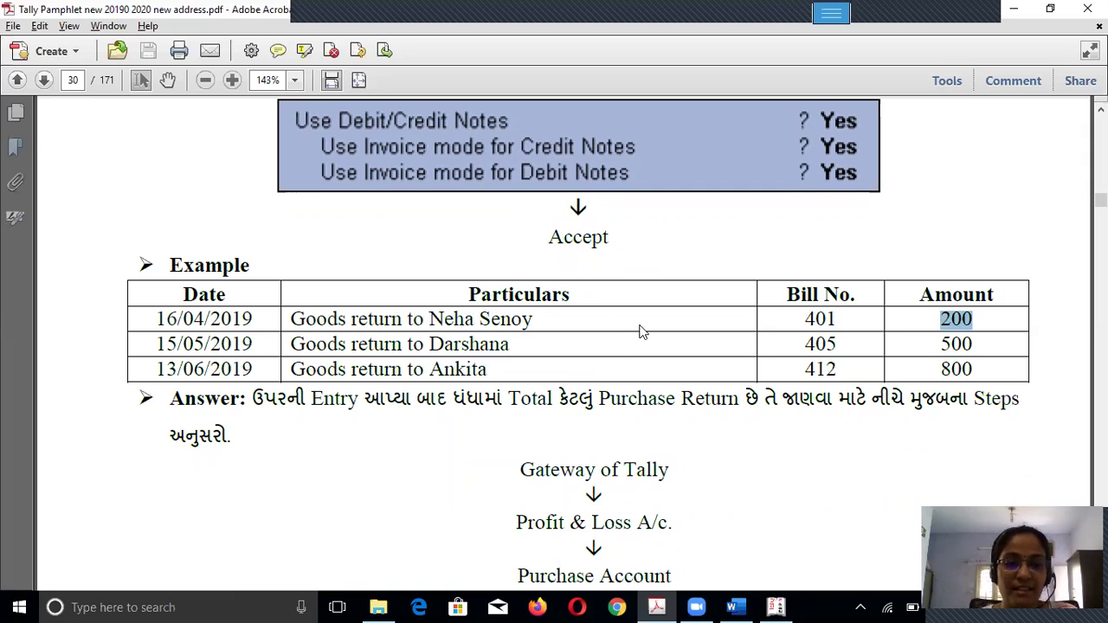
Return to Tally.ERP 9 and date the debit note 16-Apr-2020, with original invoice number 401 dated 14-Apr-2020.
key(alt+Tab)
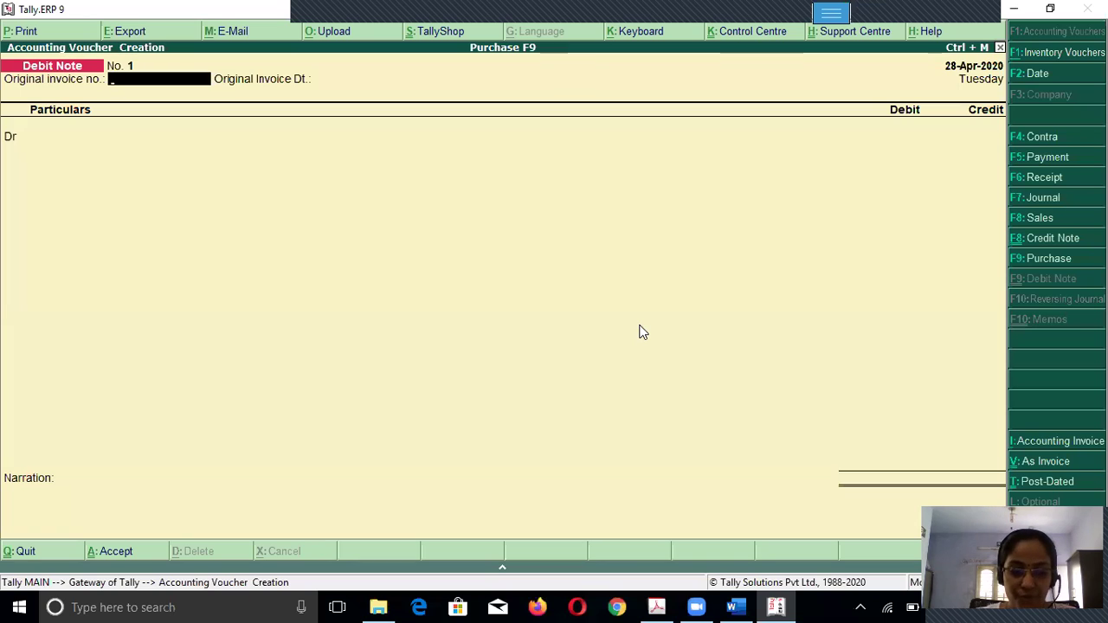
key(F2)
key(BackSpace)
text(16.4)
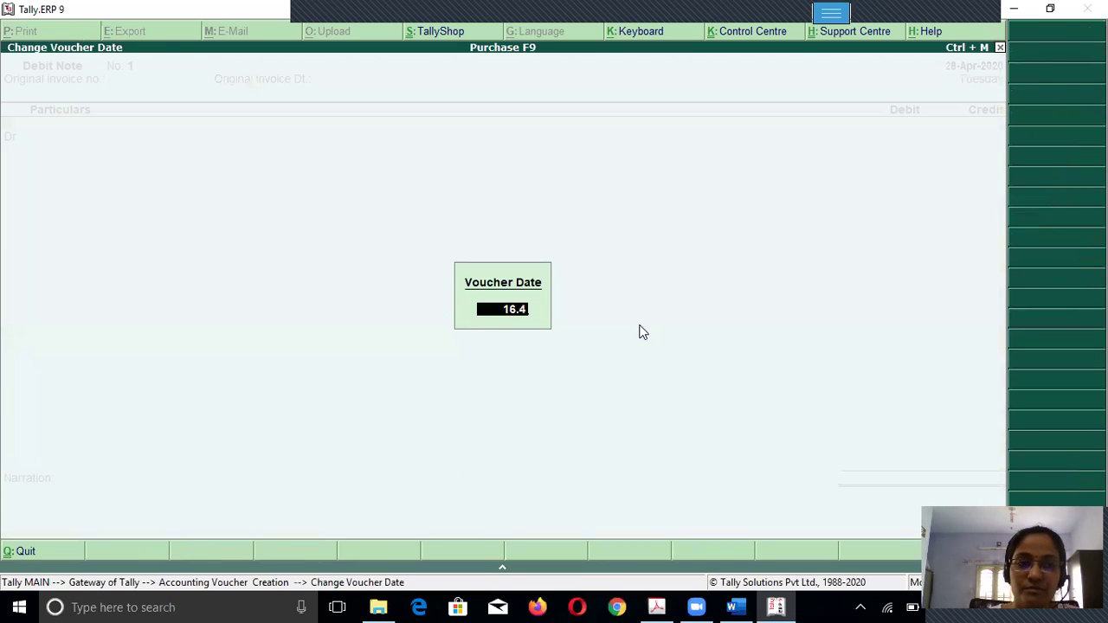
key(Return)
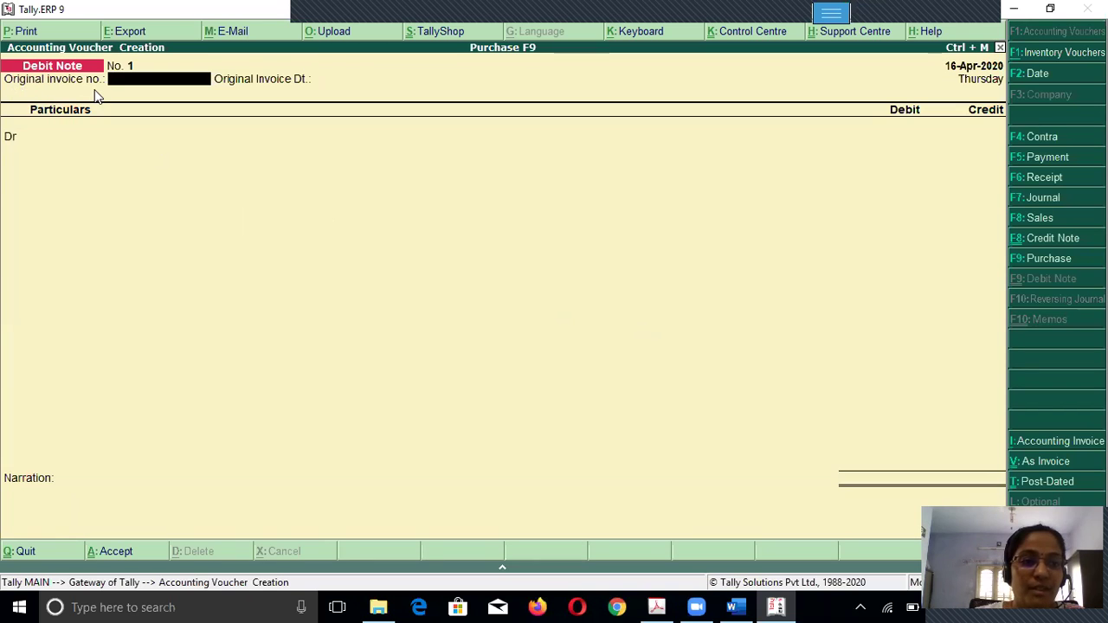
text(401)
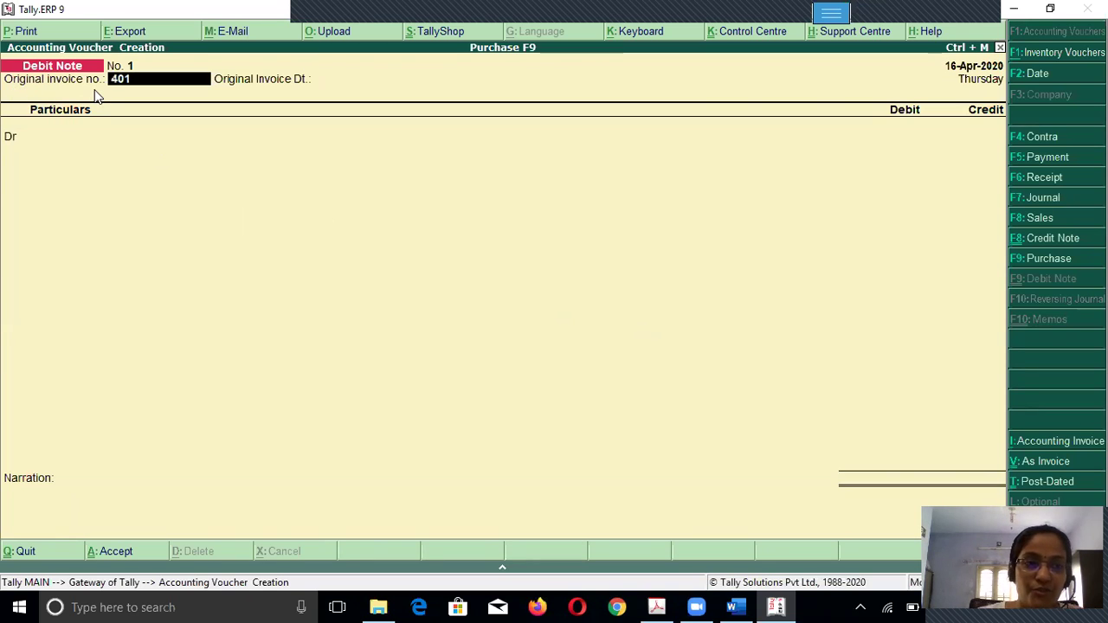
key(Return)
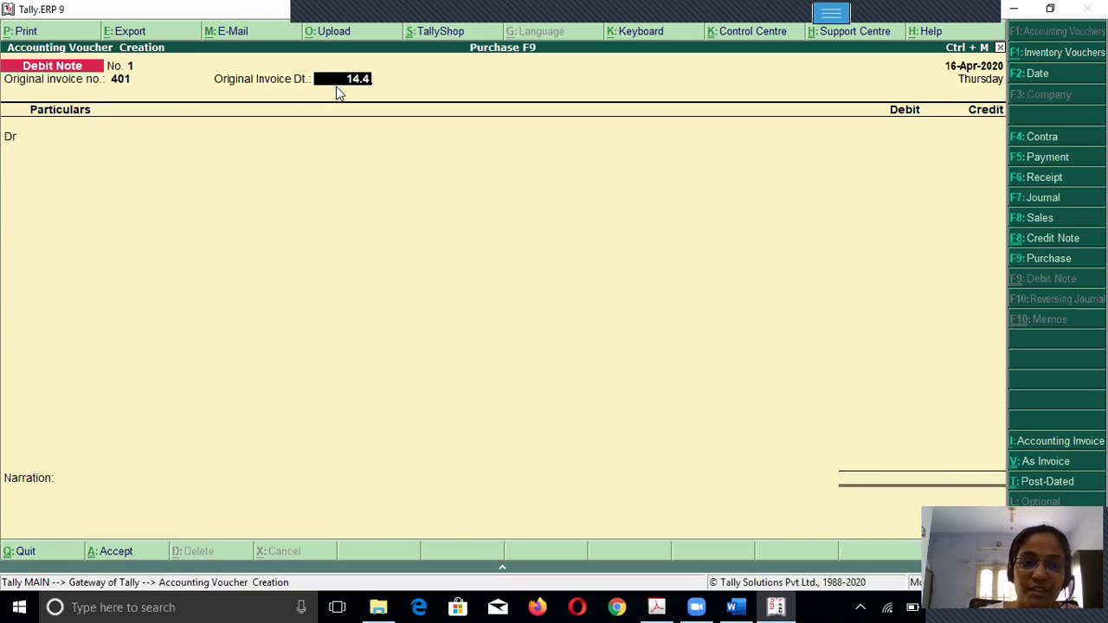
text(14.4)
key(Return)
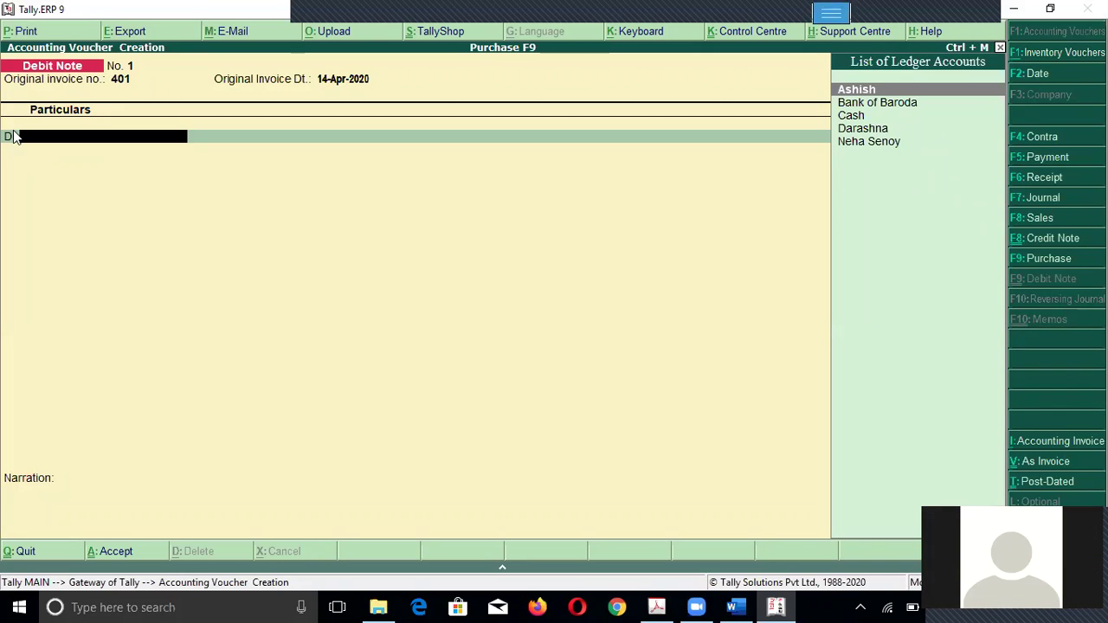
Debit the first example's supplier with 200 and adjust it bill-wise as Agst Ref against pending bill 401.
text(Neh)
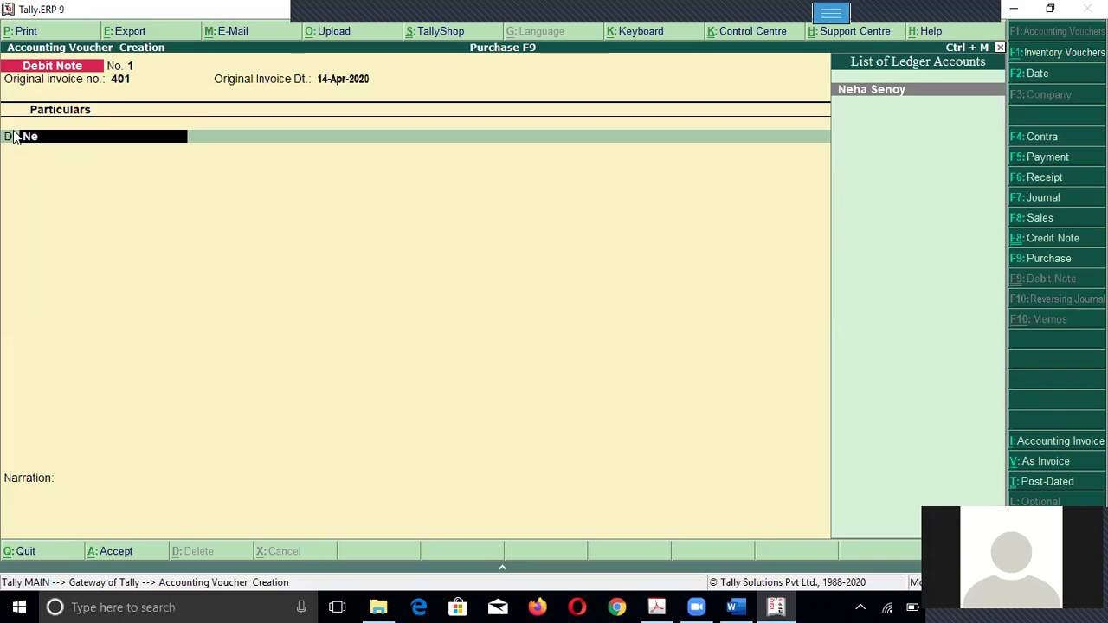
key(Return)
text(200)
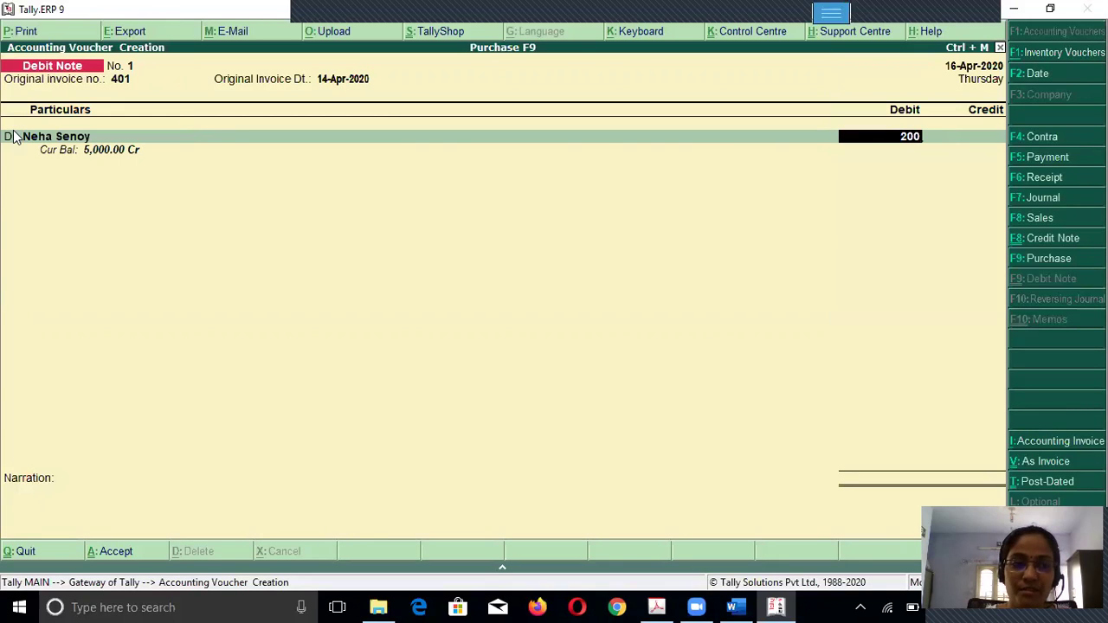
key(Return)
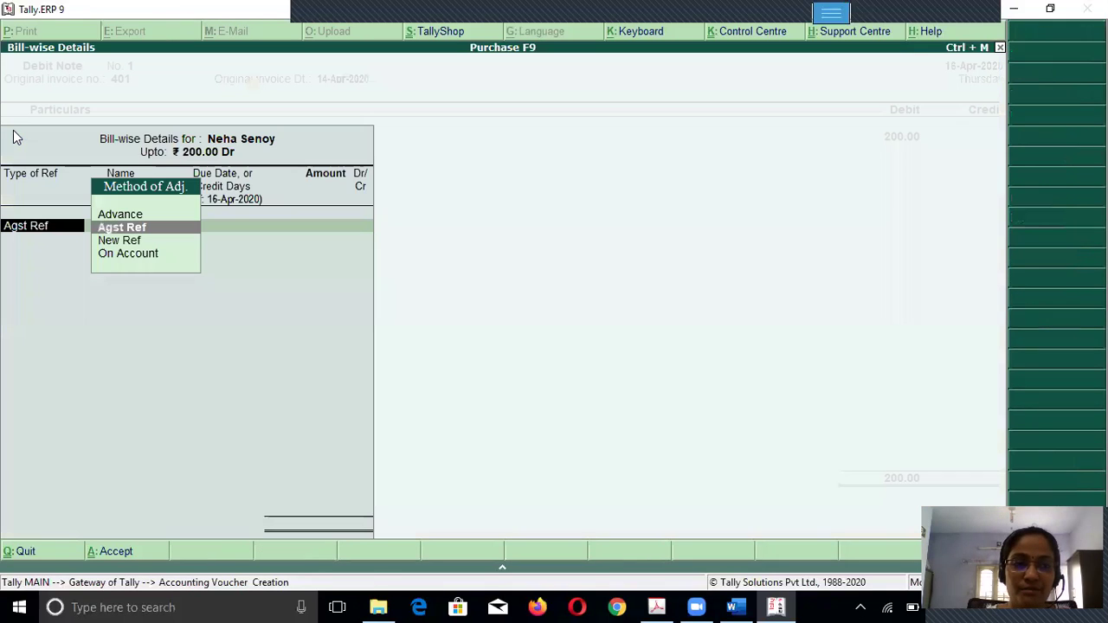
key(Return)
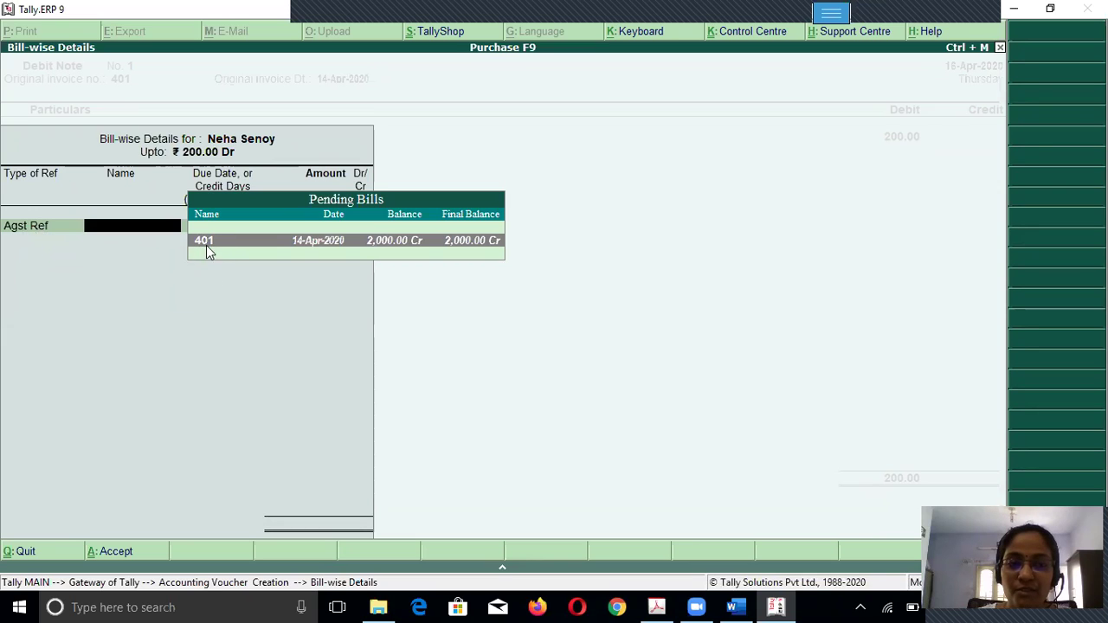
key(Return)
key(Return)
key(Return)
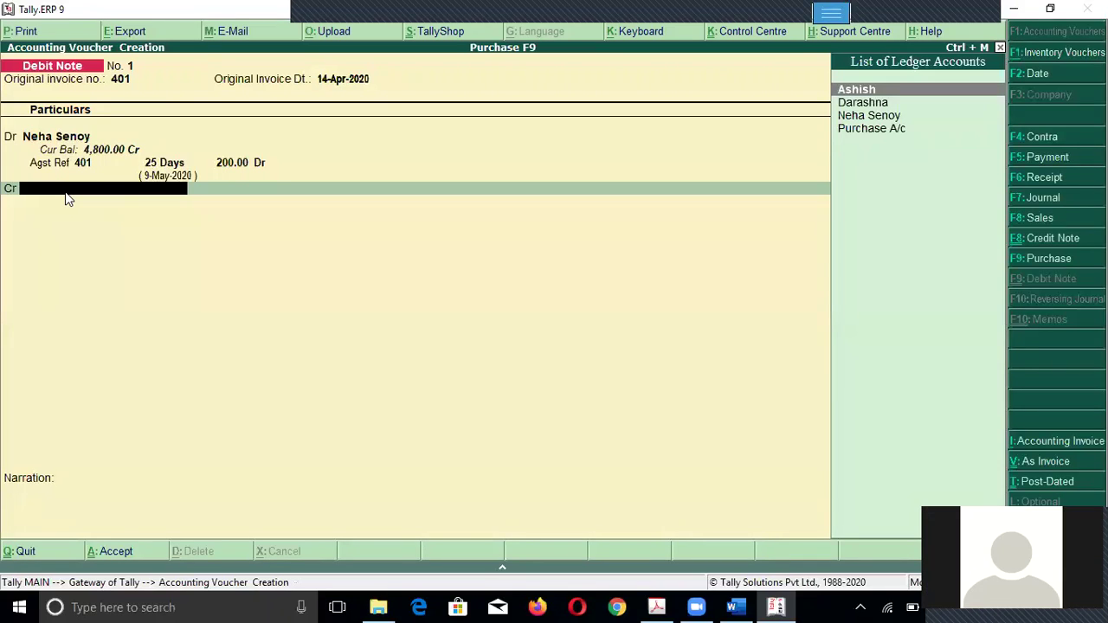
Create a Purchase Return ledger under Purchase Accounts from the credit line, with inventory values not affected and ledger type Not Applicable.
key(alt+c)
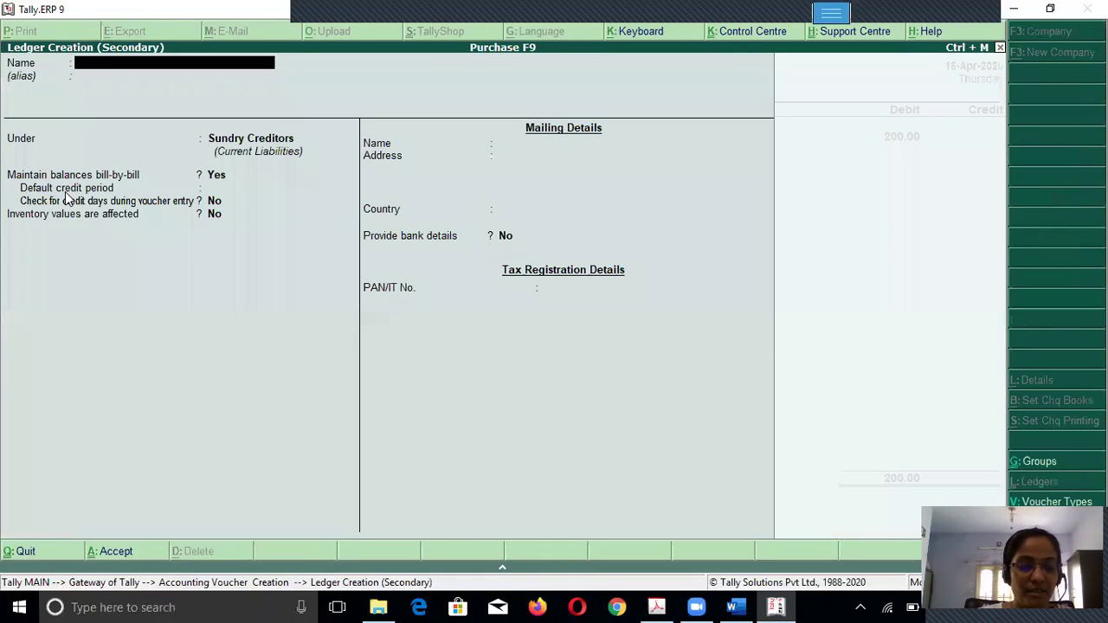
text(Purchases)
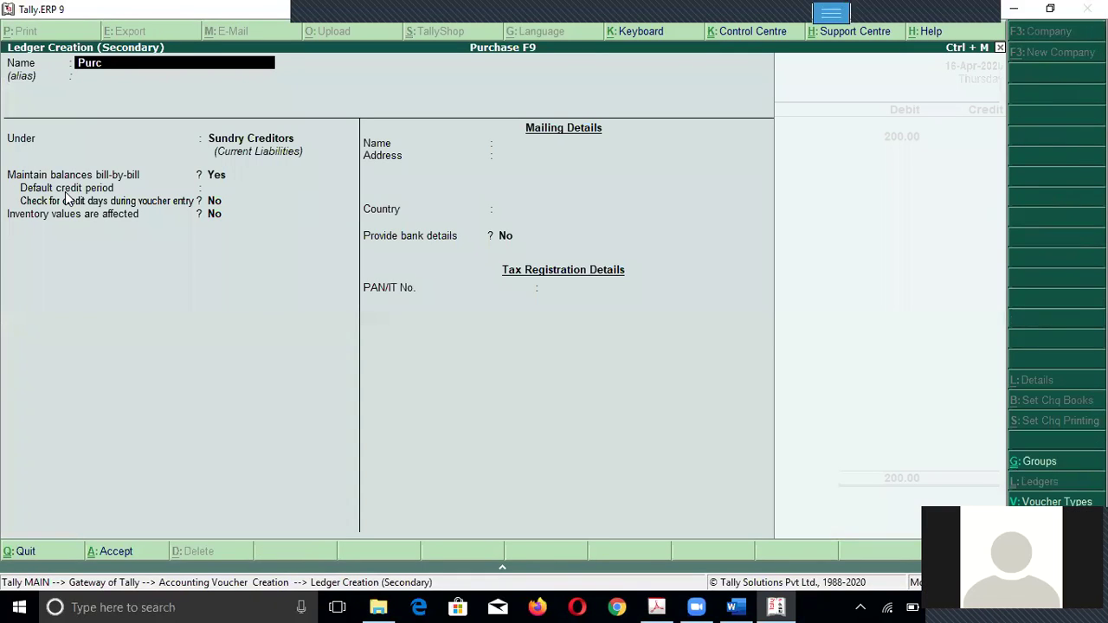
key(BackSpace)
text(Return)
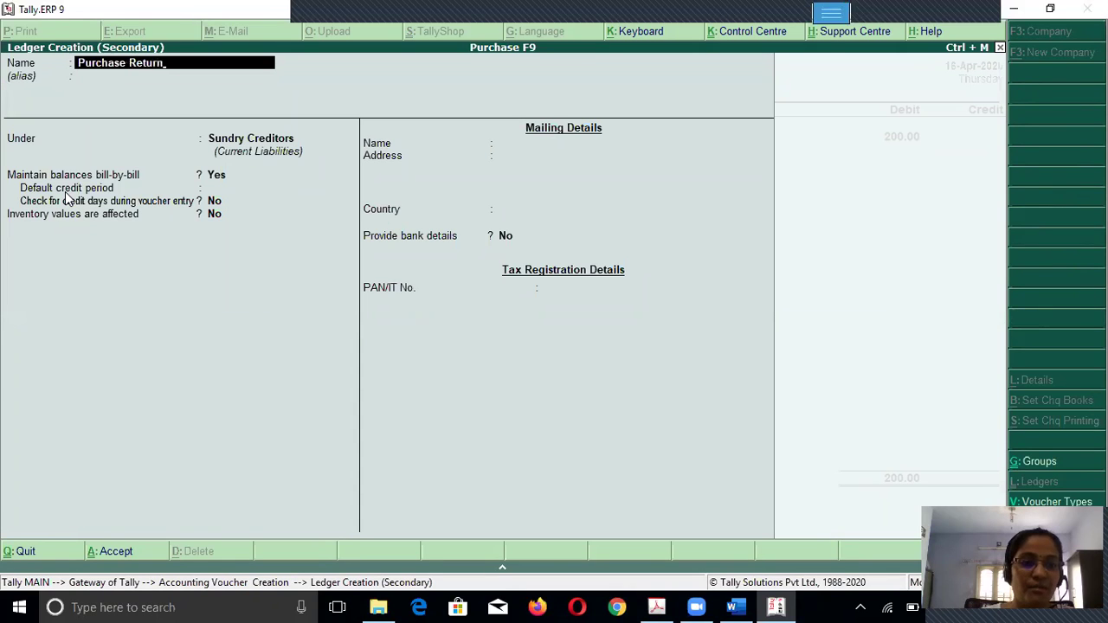
key(Return)
text(Pu)
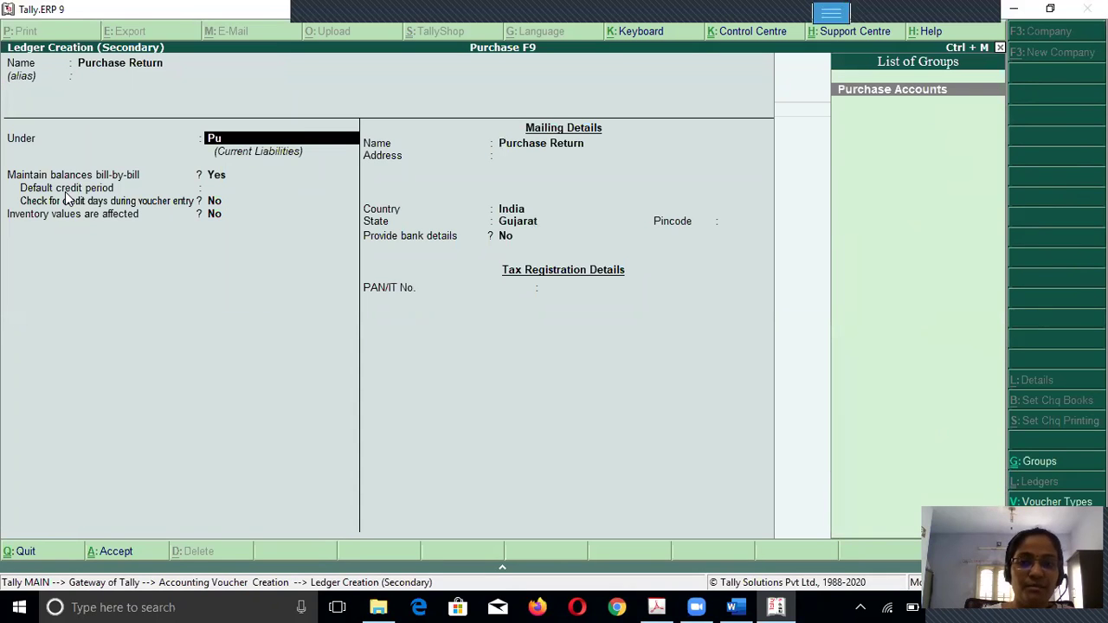
key(Return)
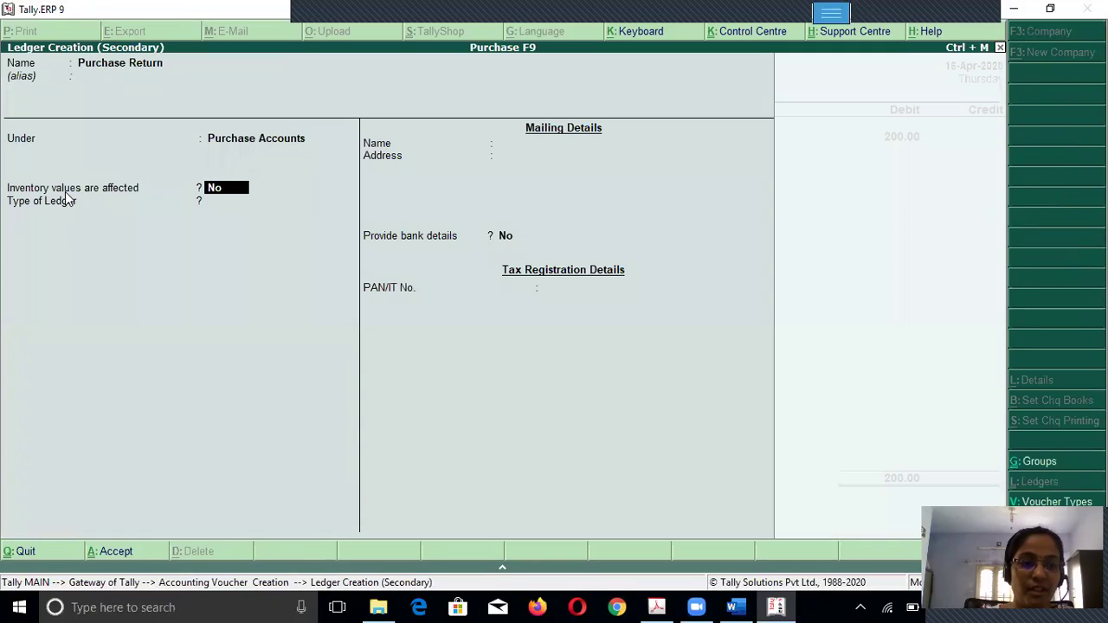
key(Return)
key(Return)
key(Return)
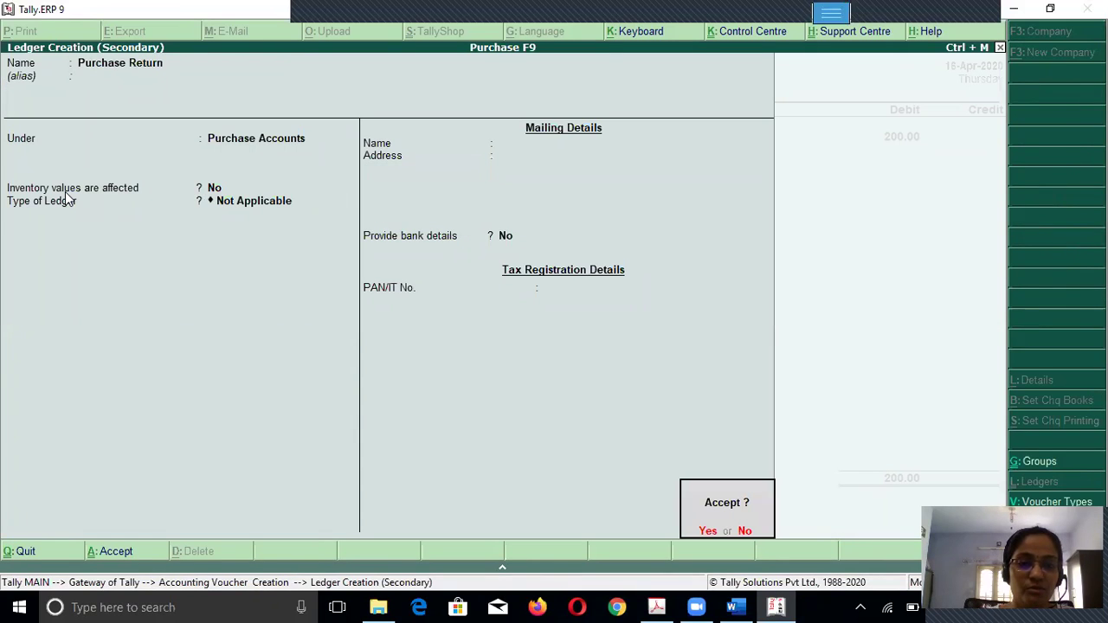
key(Return)
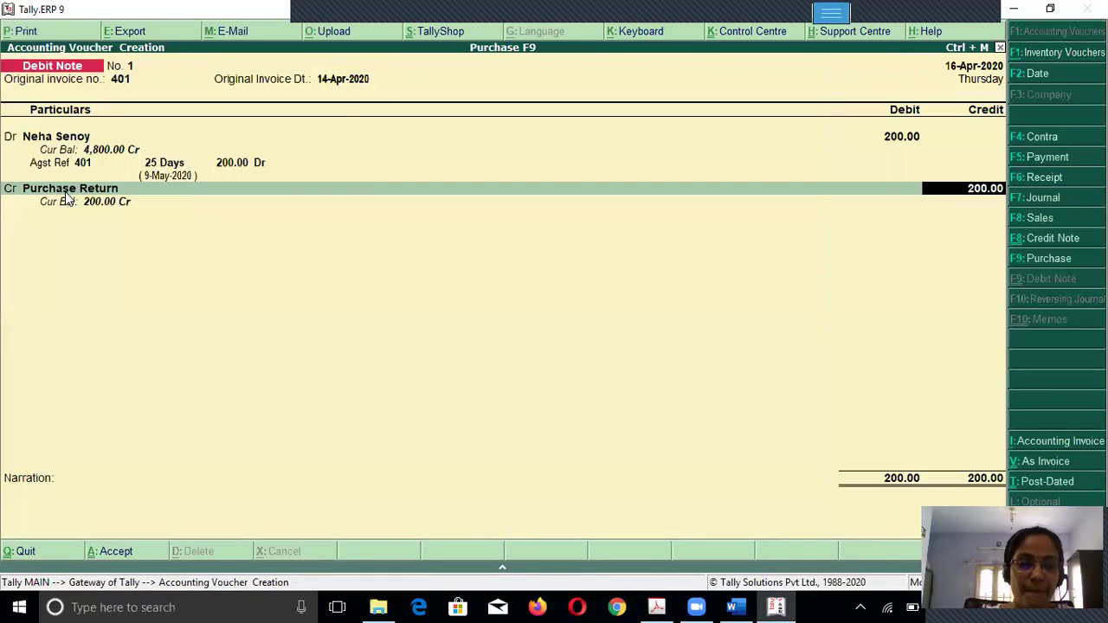
Credit Purchase Return with 200, enter the narration "Goods Return" and save the debit note.
key(Return)
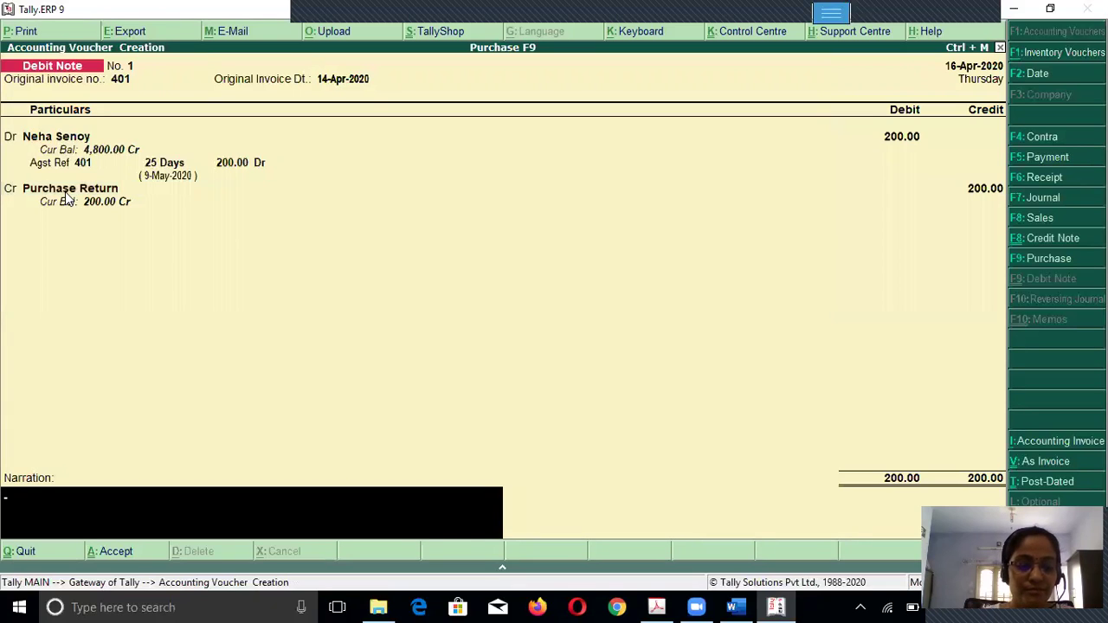
text(Good)
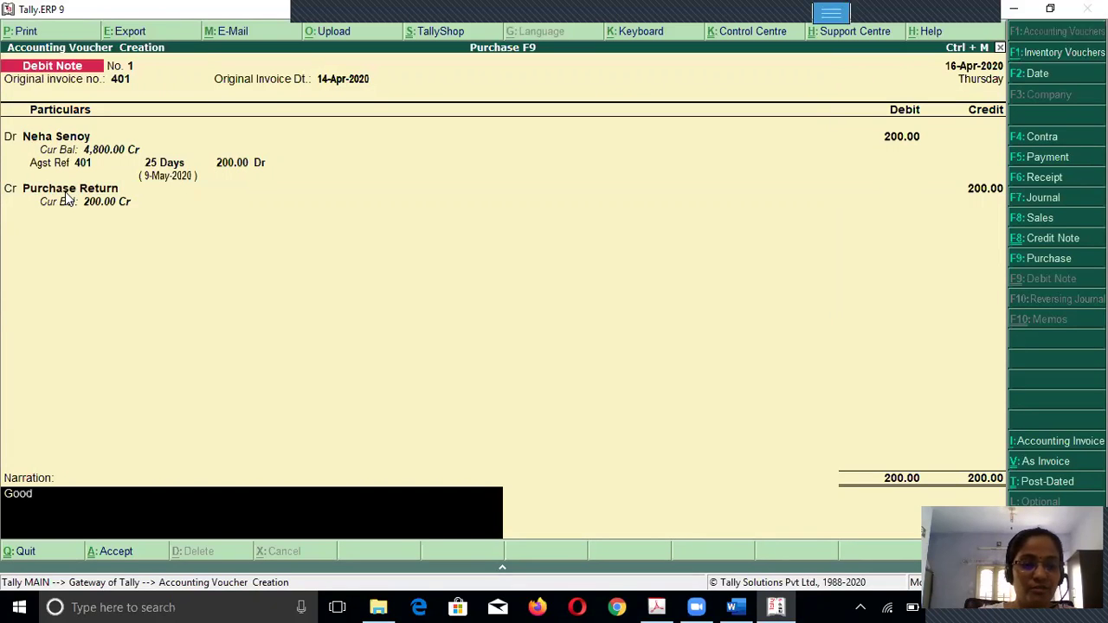
text(s Return)
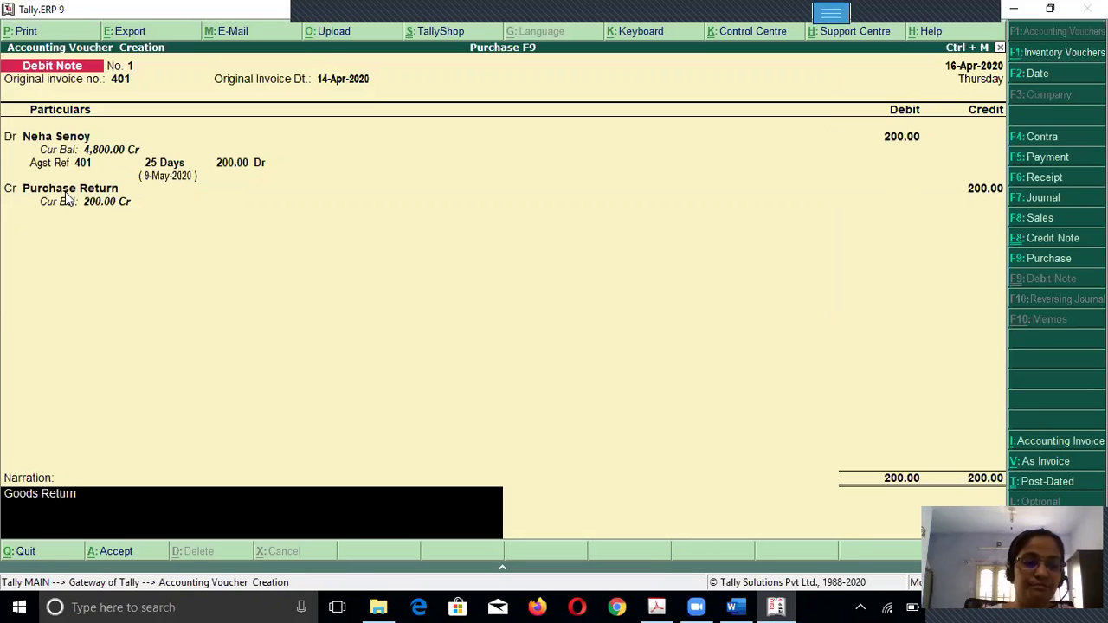
key(Return)
key(Return)
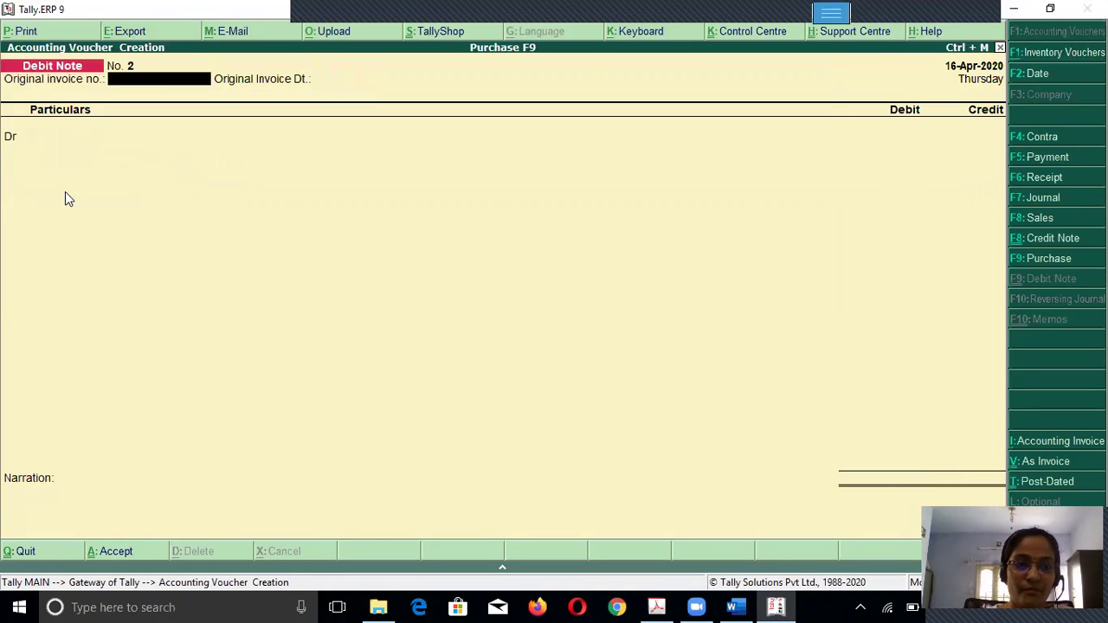
Go back to the pamphlet in Adobe Acrobat and read the second return's party, bill number and amount.
key(alt+Tab)
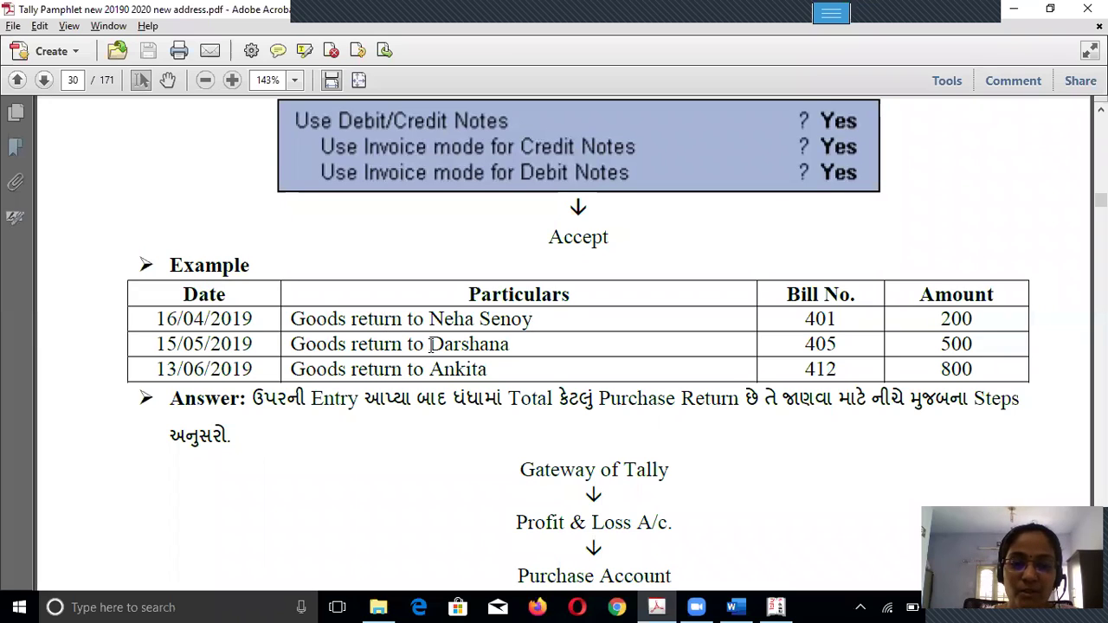
drag(429, 344, 512, 343)
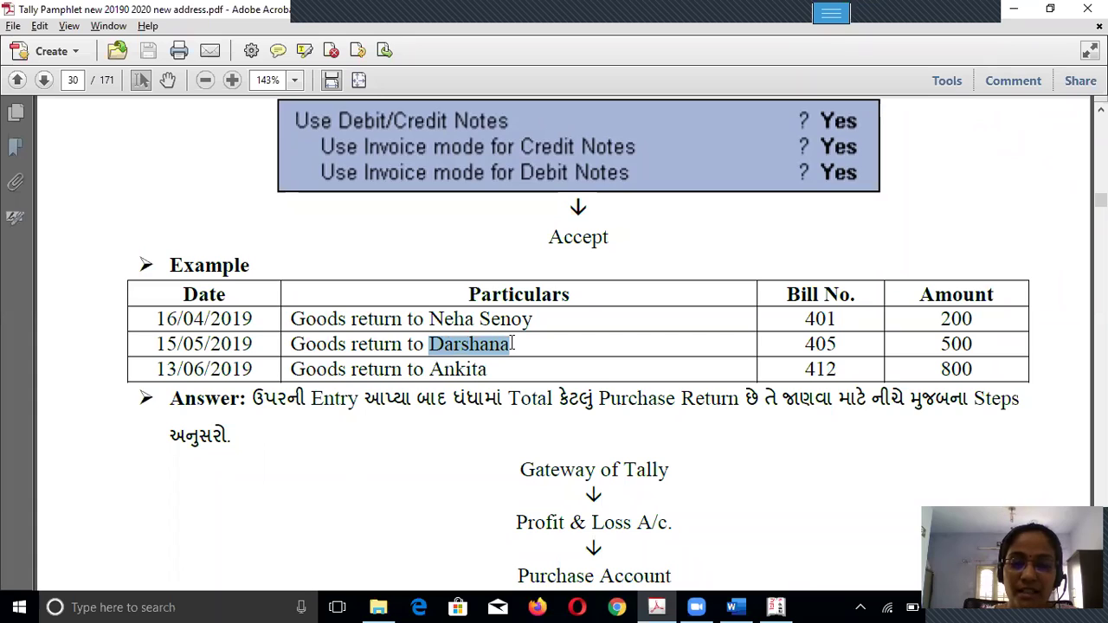
drag(801, 343, 849, 344)
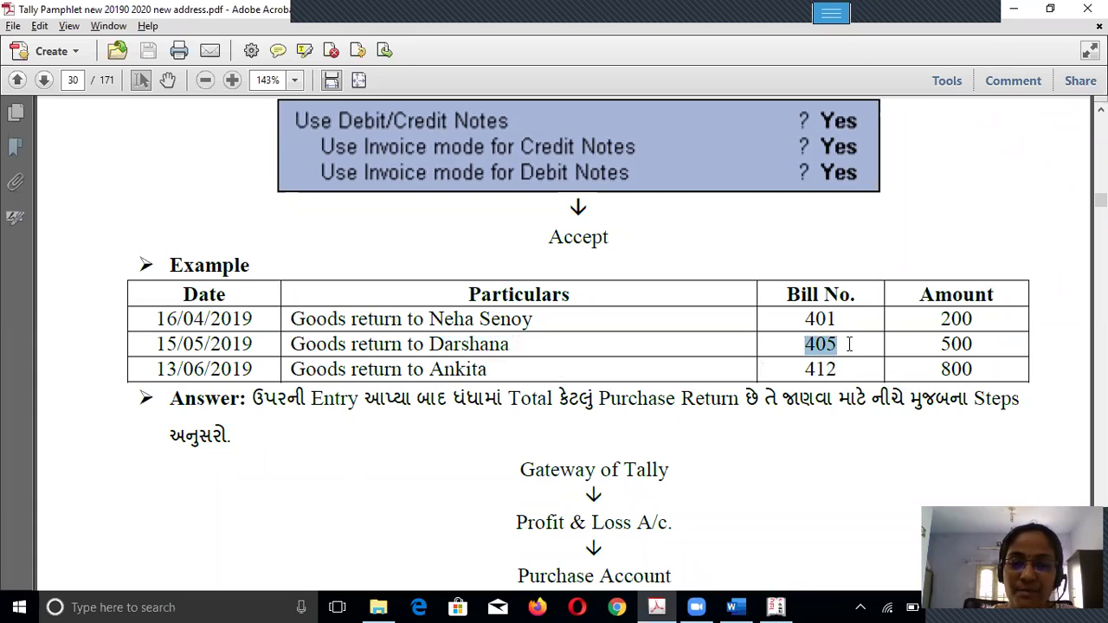
drag(935, 343, 977, 344)
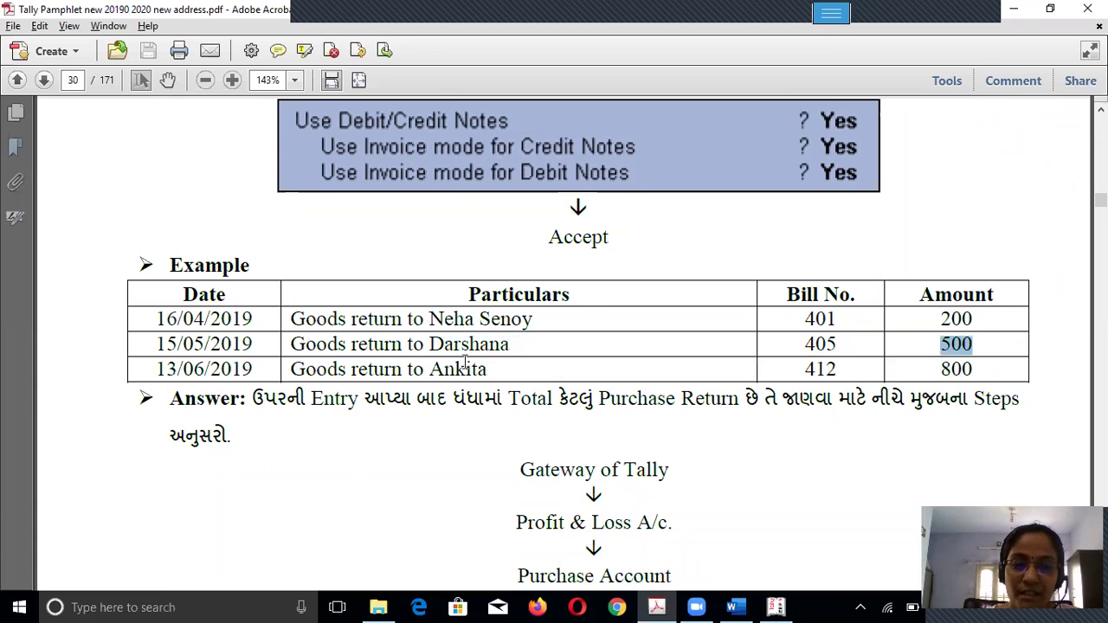
Look over the pamphlet's goods return rows and the report path given for checking the total purchase return.
drag(287, 318, 505, 359)
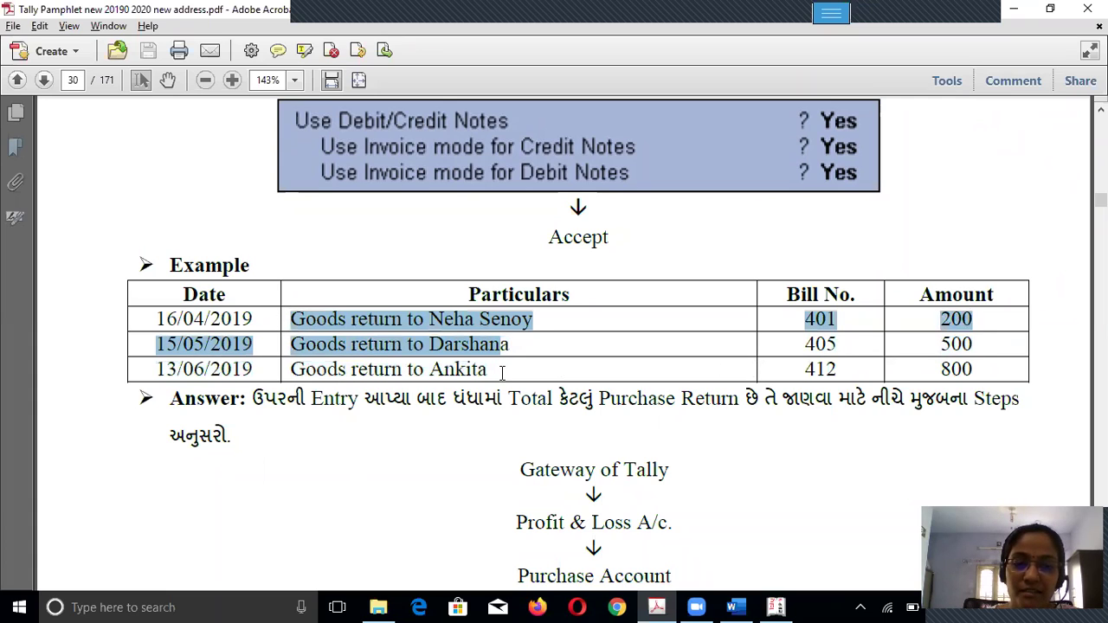
click(502, 374)
scroll(502, 374, down, 1)
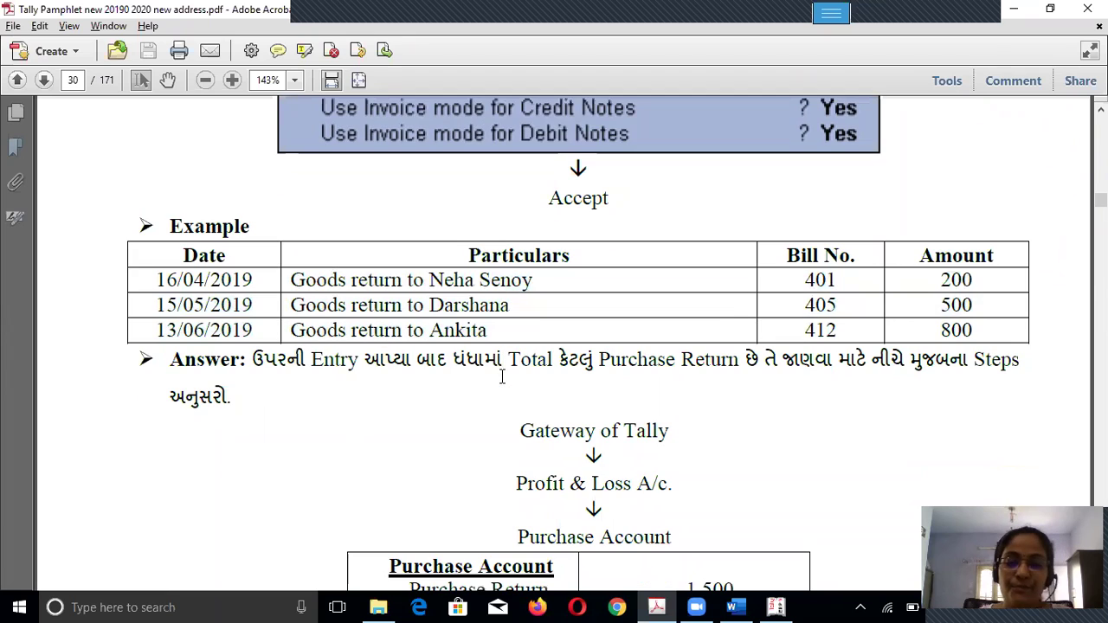
Switch to Tally.ERP 9, quit the blank debit note and open the Profit & Loss A/c.
key(alt+Tab)
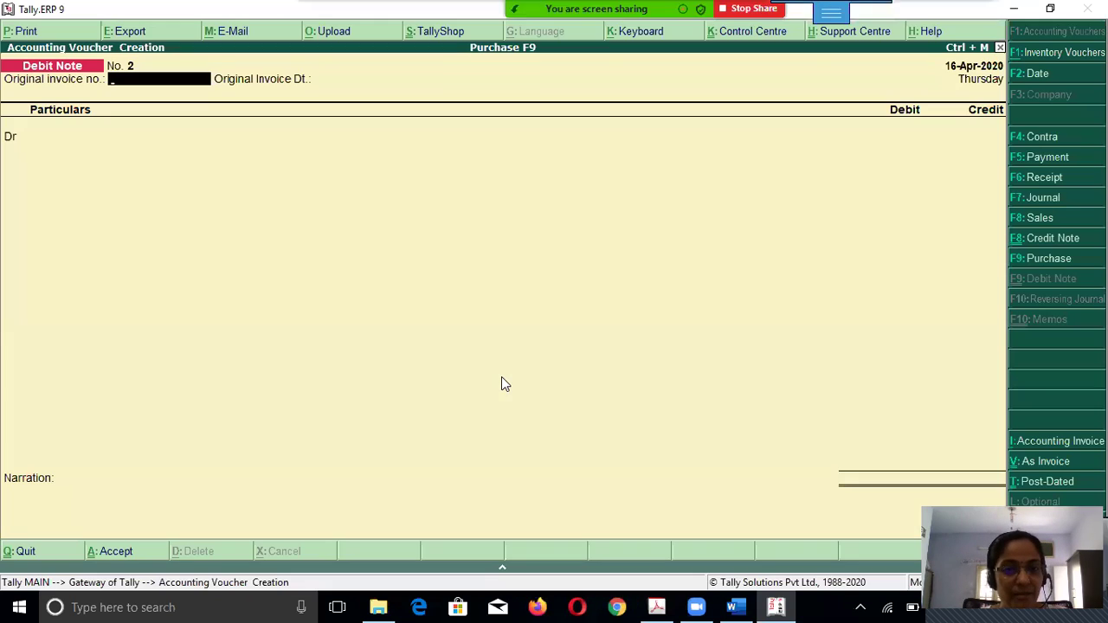
key(Escape)
key(Return)
key(Escape)
key(Escape)
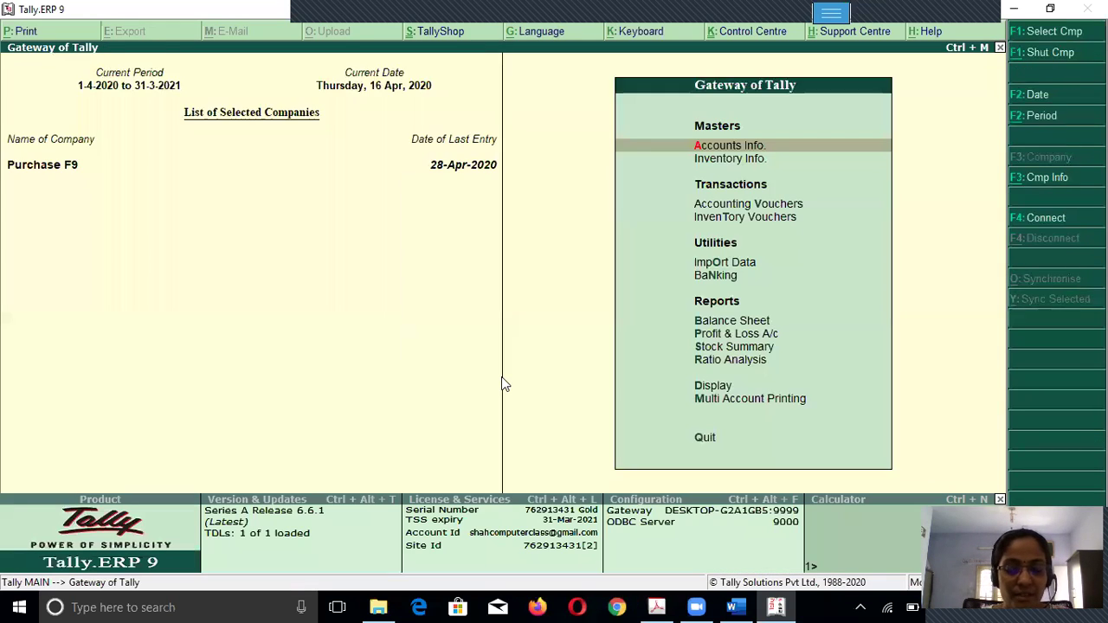
key(b)
key(Escape)
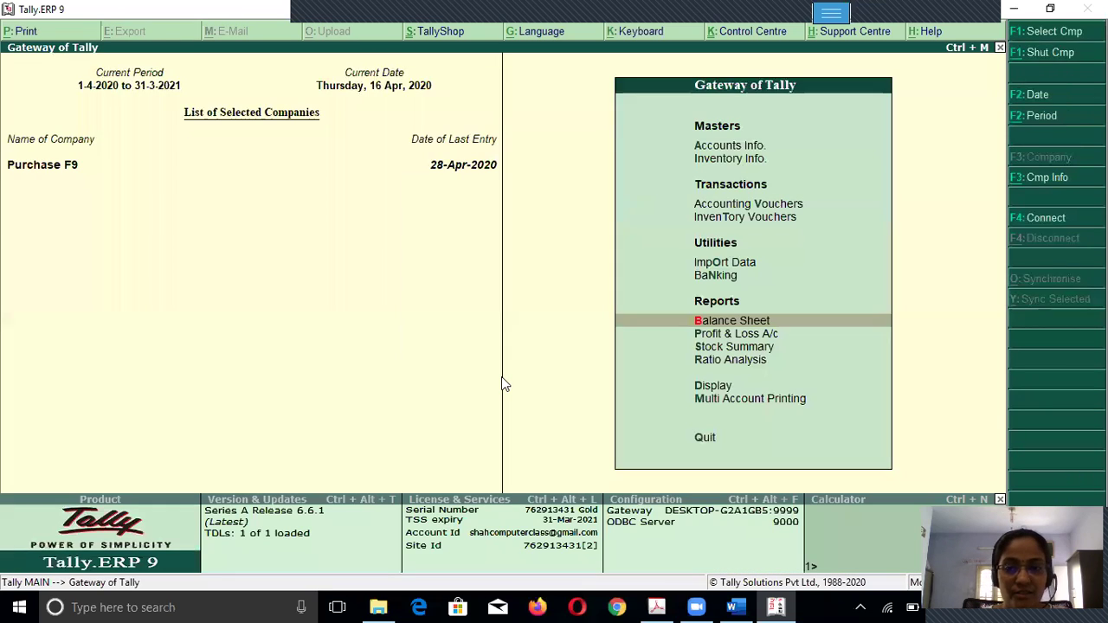
key(Down)
key(Return)
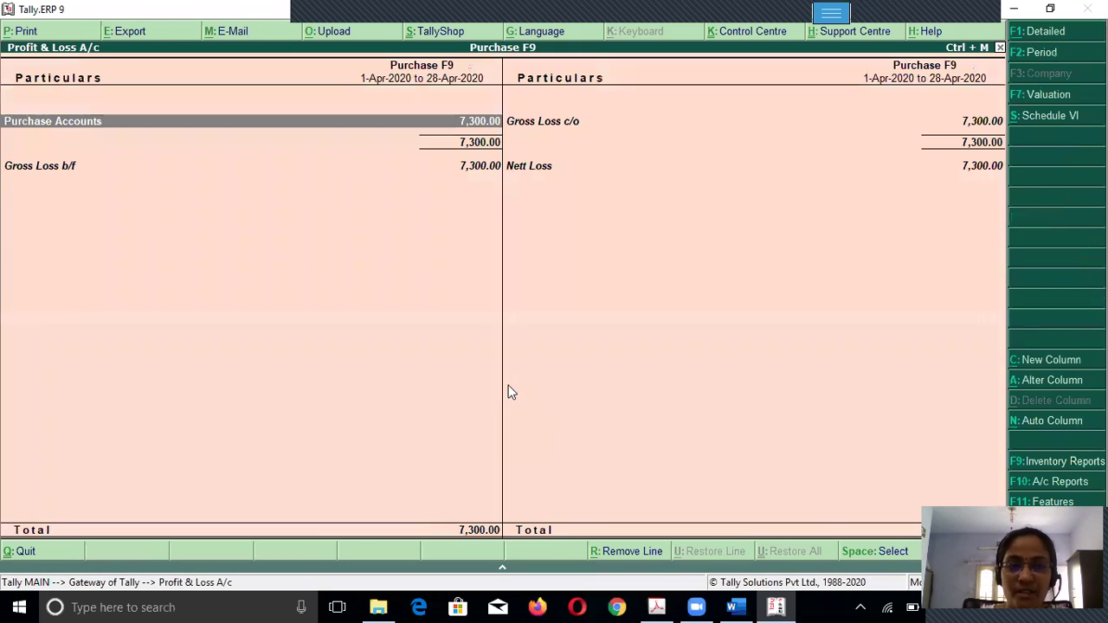
Show the Profit & Loss A/c in detail and examine the Purchase A/c and Purchase Return lines.
click(1022, 33)
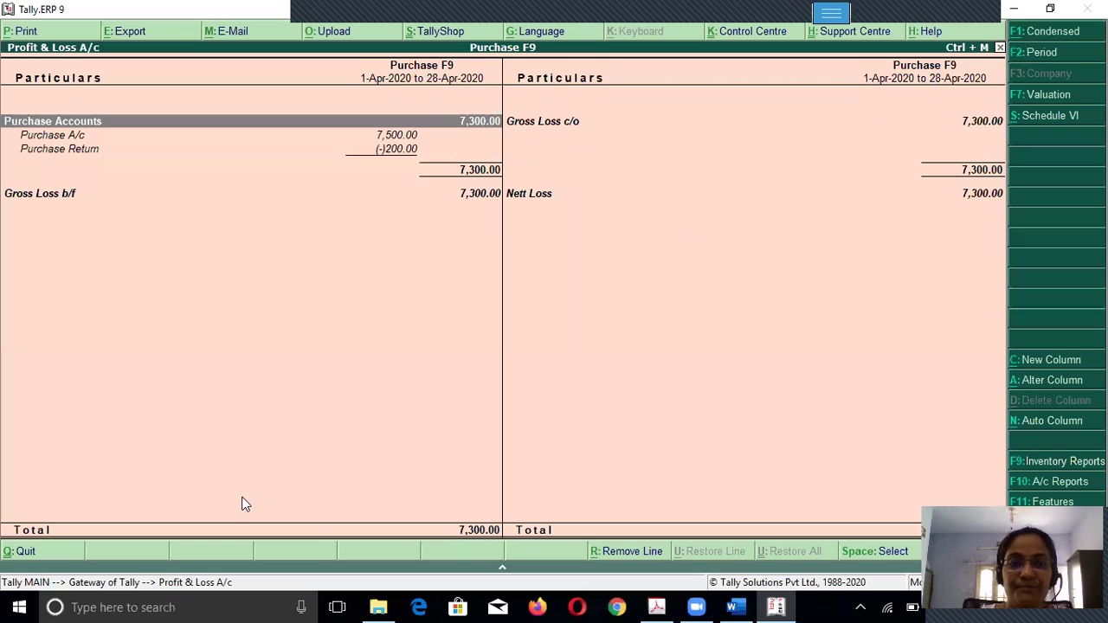
key(Down)
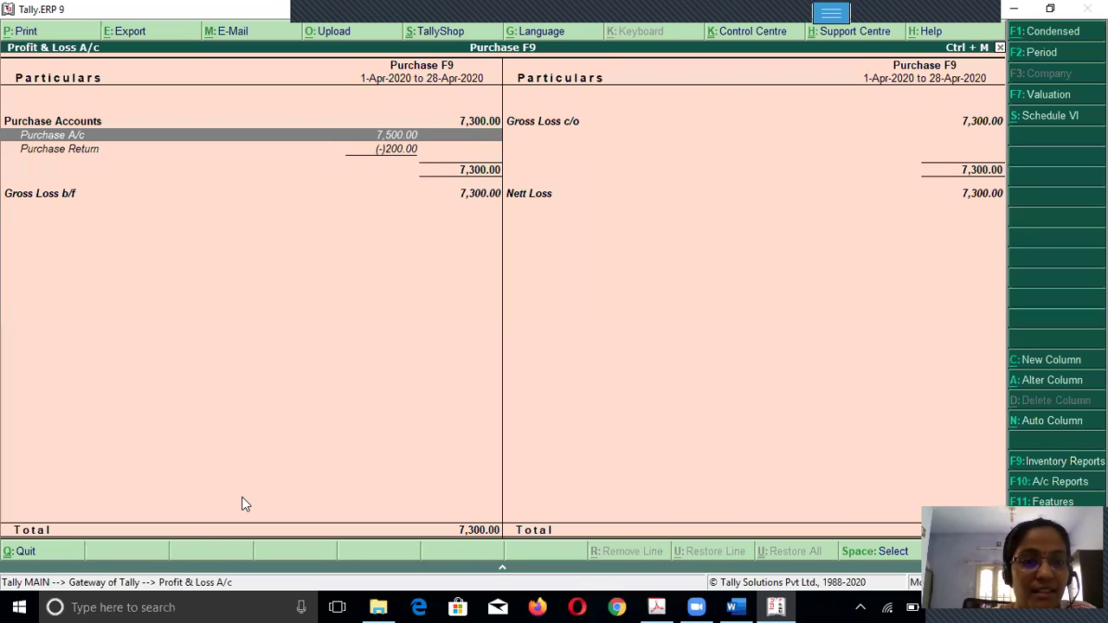
key(Down)
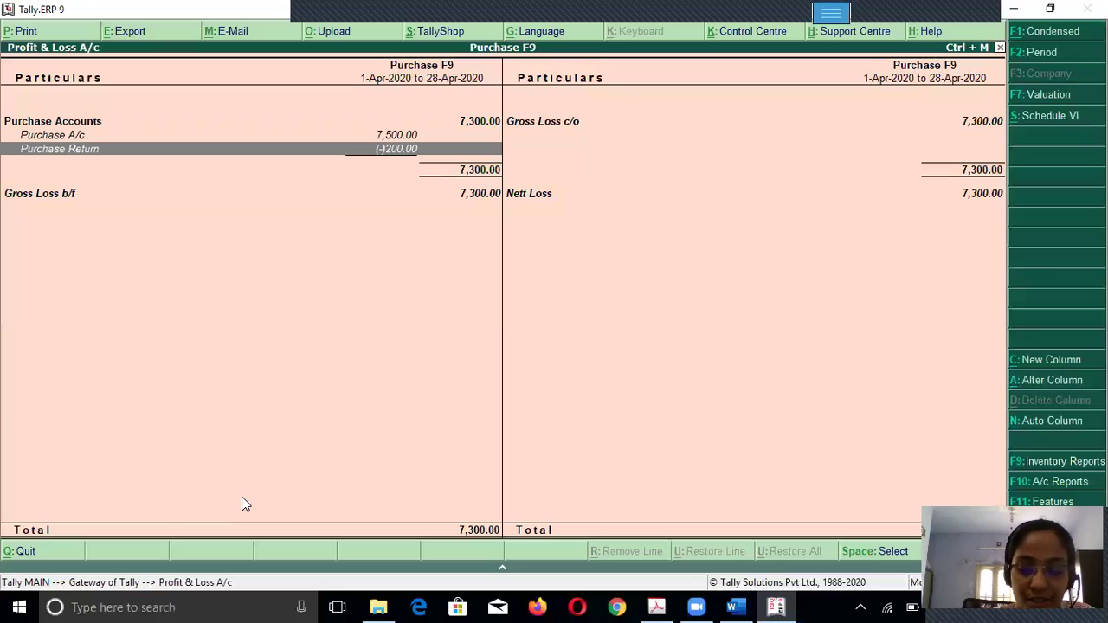
key(Up)
key(Up)
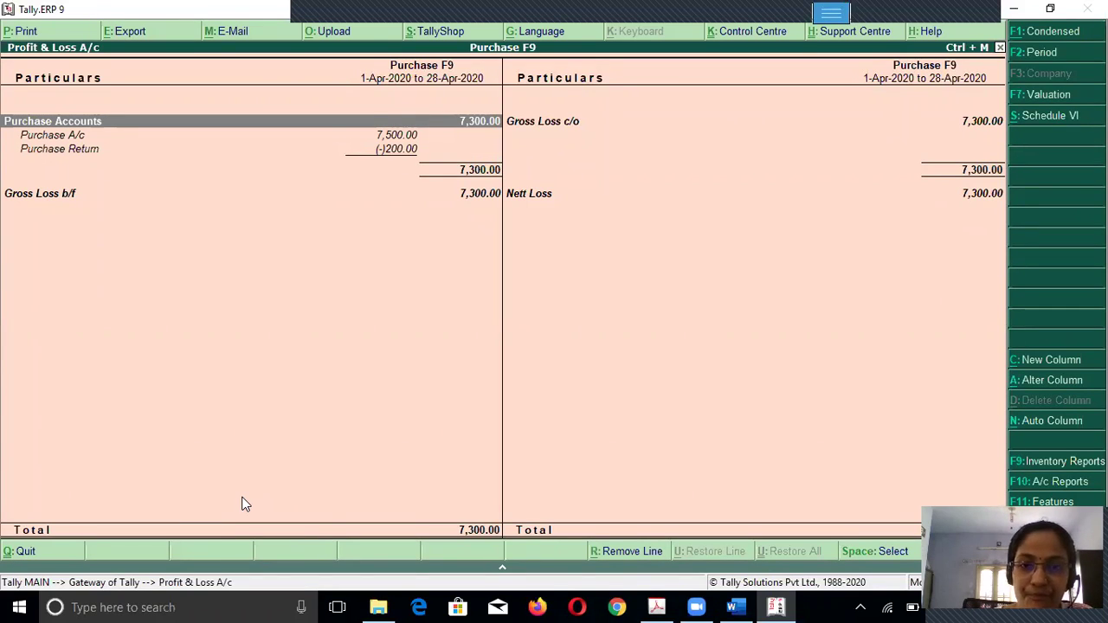
Close the Profit & Loss A/c and open the Balance Sheet in detailed form.
key(Escape)
key(Up)
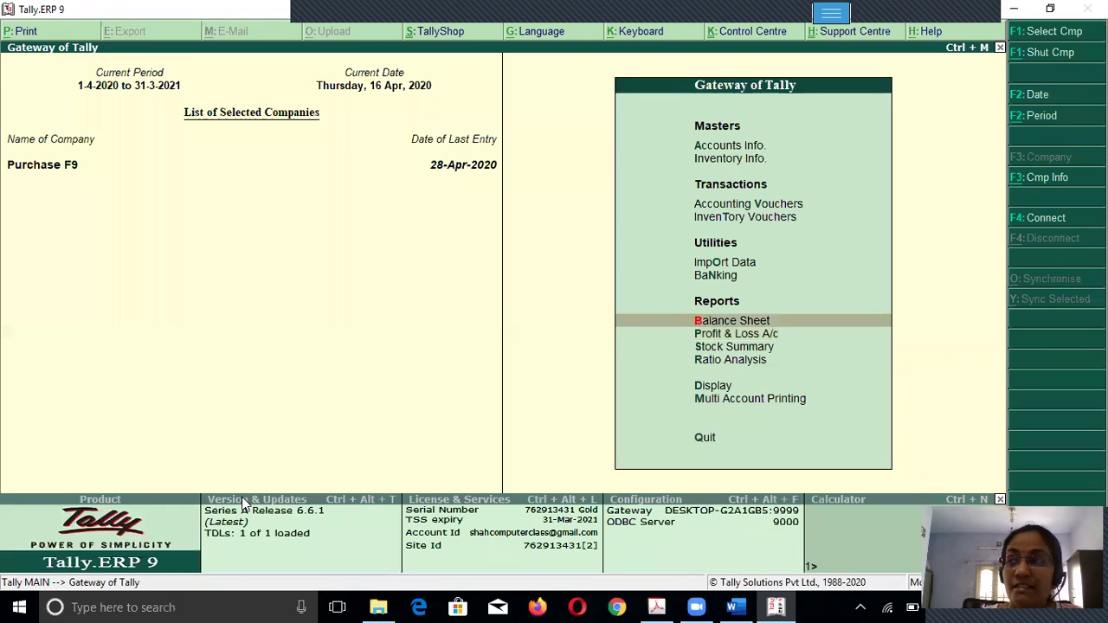
key(Return)
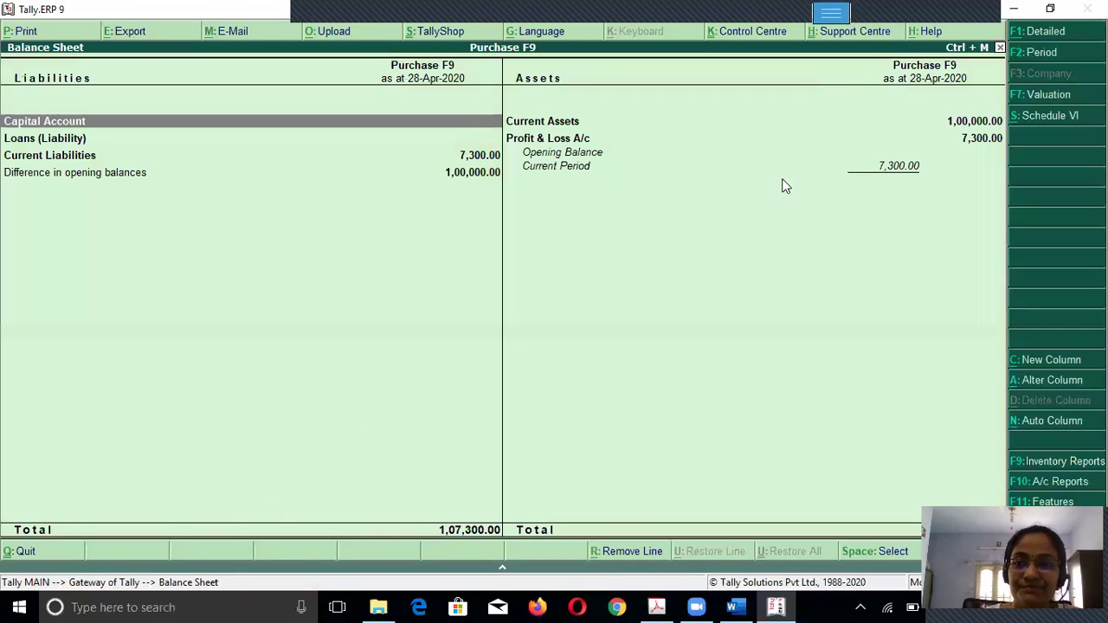
click(1055, 33)
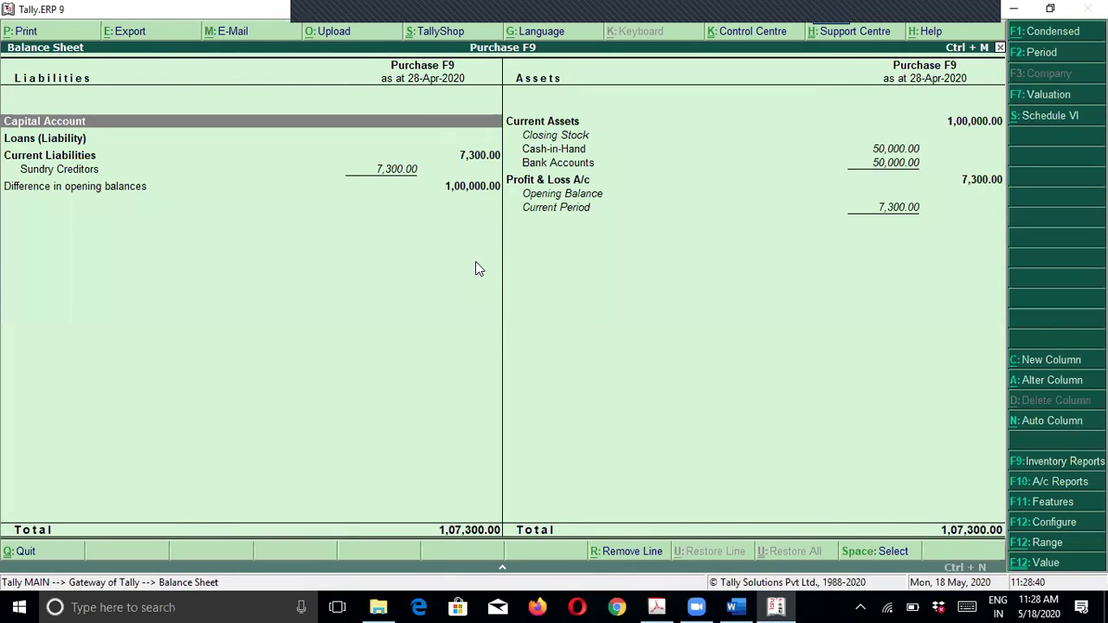
Examine each supplier's closing balance in the Sundry Creditors group summary, then return to the Gateway of Tally.
key(Down)
key(Down)
key(Down)
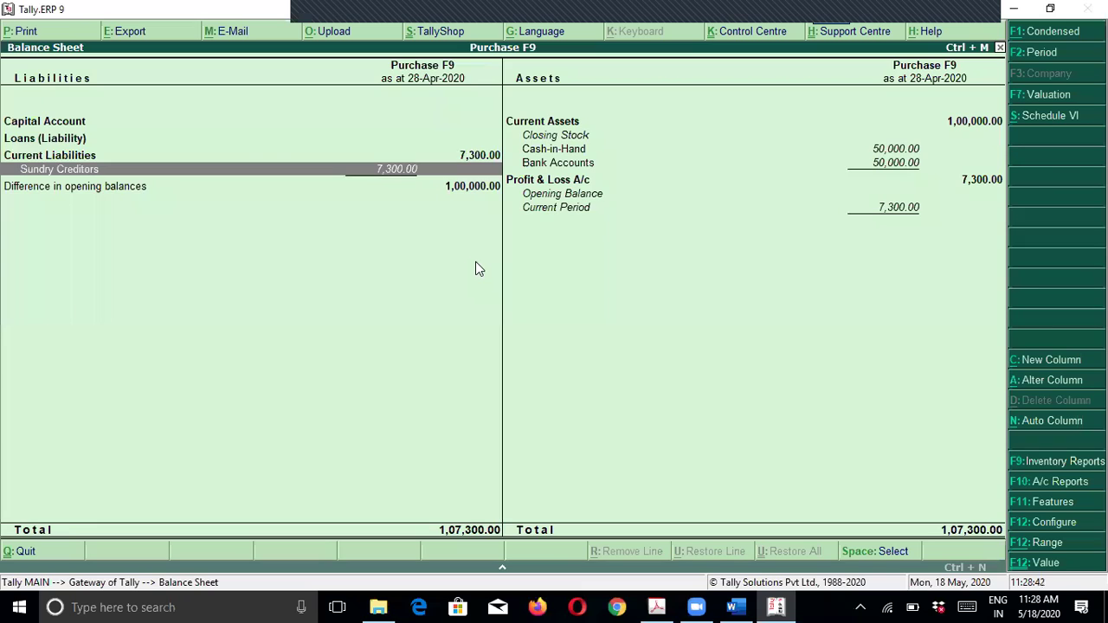
key(Return)
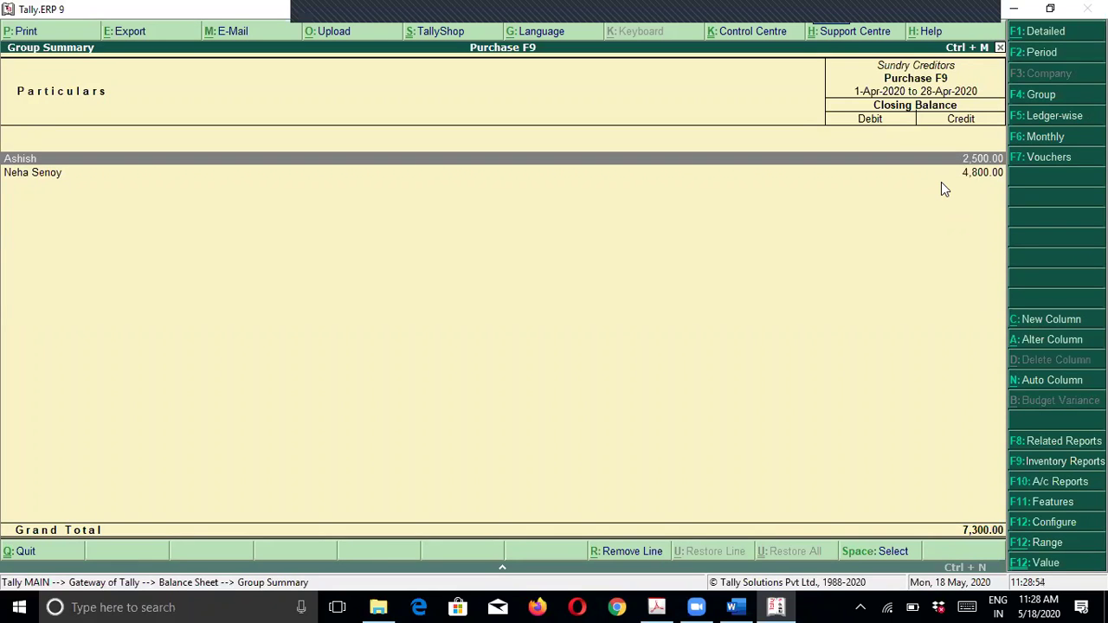
key(Escape)
key(Escape)
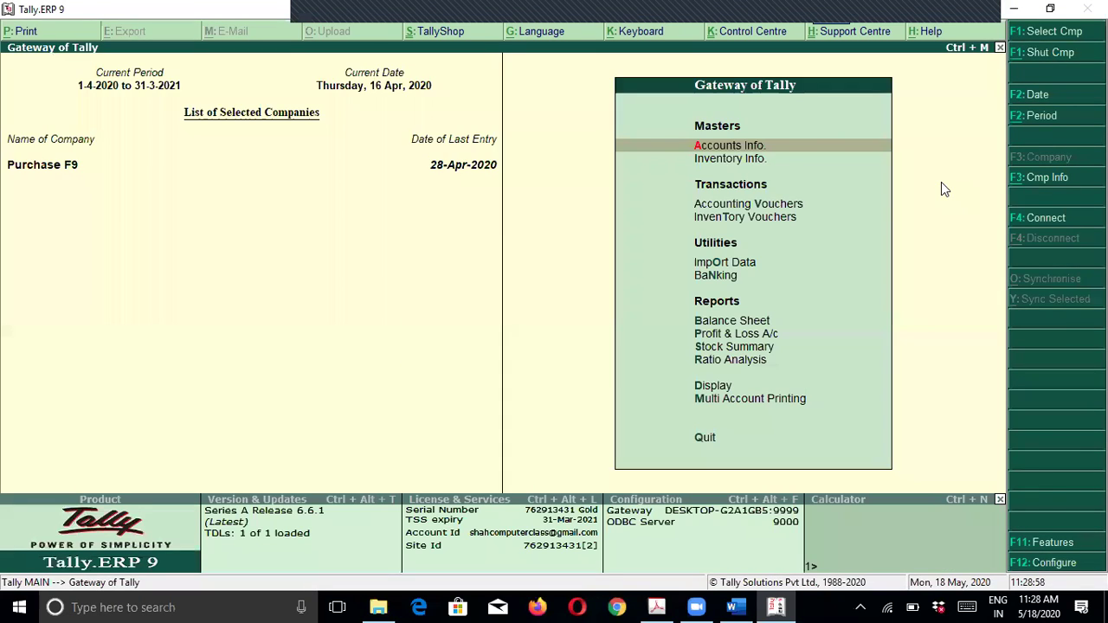
Open Accounting Vouchers and change the voucher type to Payment.
key(Down)
key(Down)
key(Return)
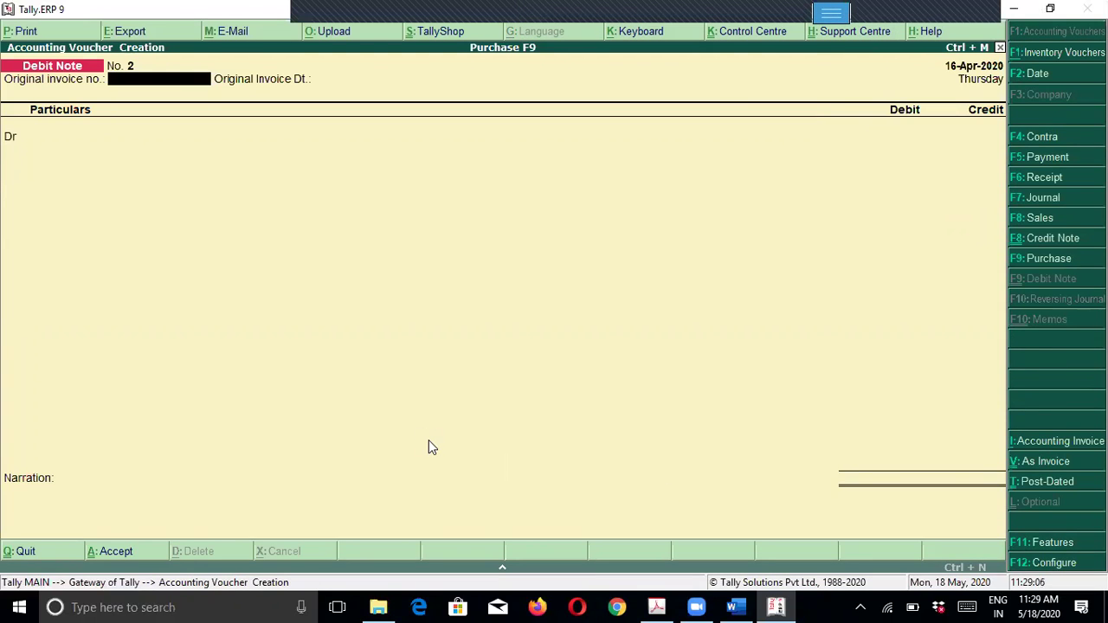
key(F5)
Switch to the pamphlet in Adobe Acrobat and read the Payment voucher examples' parties, cash or cheque details, bill numbers and amounts.
key(alt+Tab)
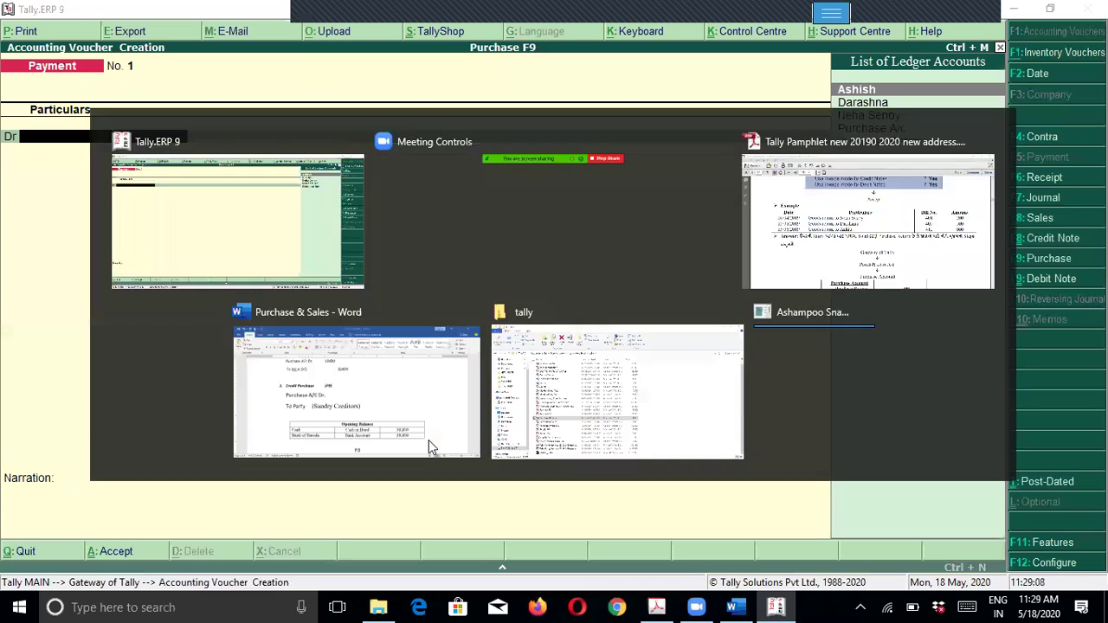
key(alt+Tab)
scroll(396, 406, down, 6)
scroll(396, 406, down, 3)
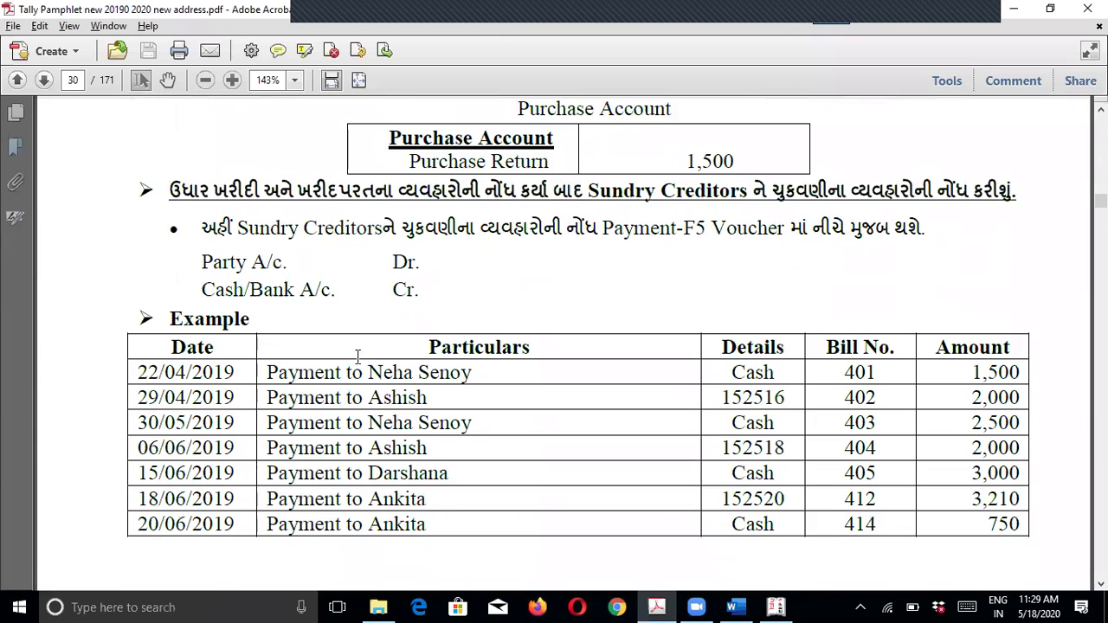
drag(601, 228, 845, 231)
drag(265, 372, 482, 366)
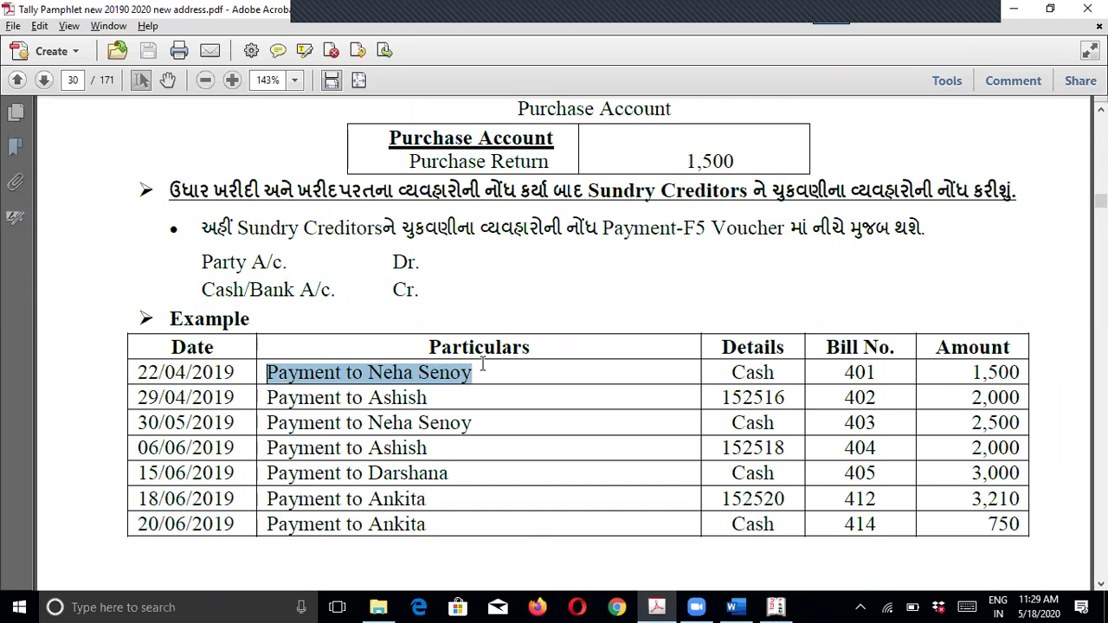
drag(729, 372, 881, 373)
drag(971, 372, 1022, 372)
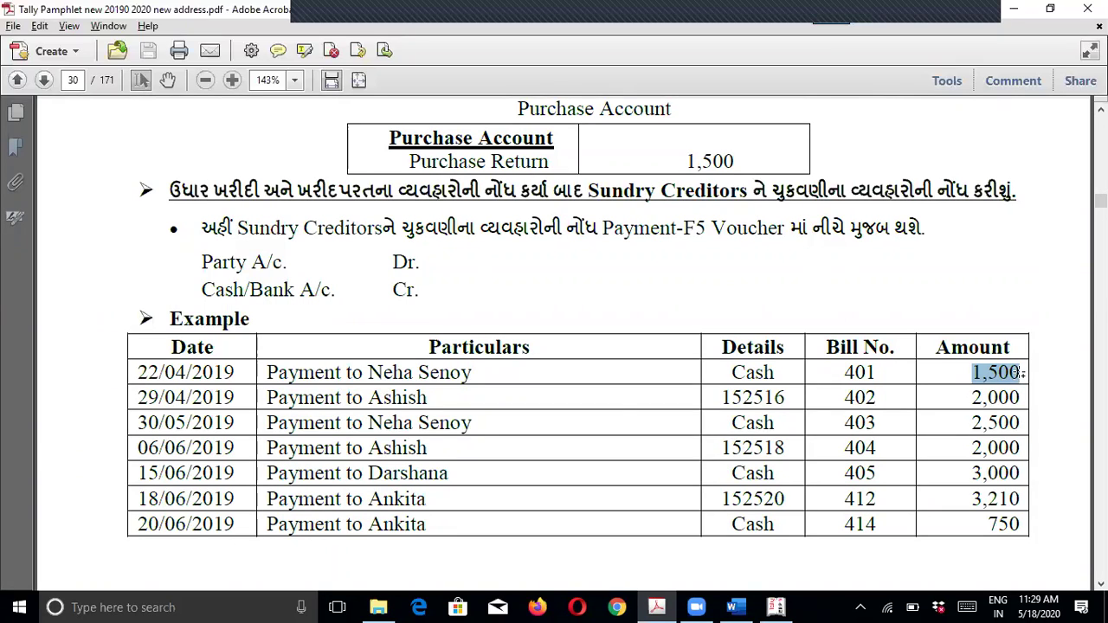
drag(727, 374, 795, 372)
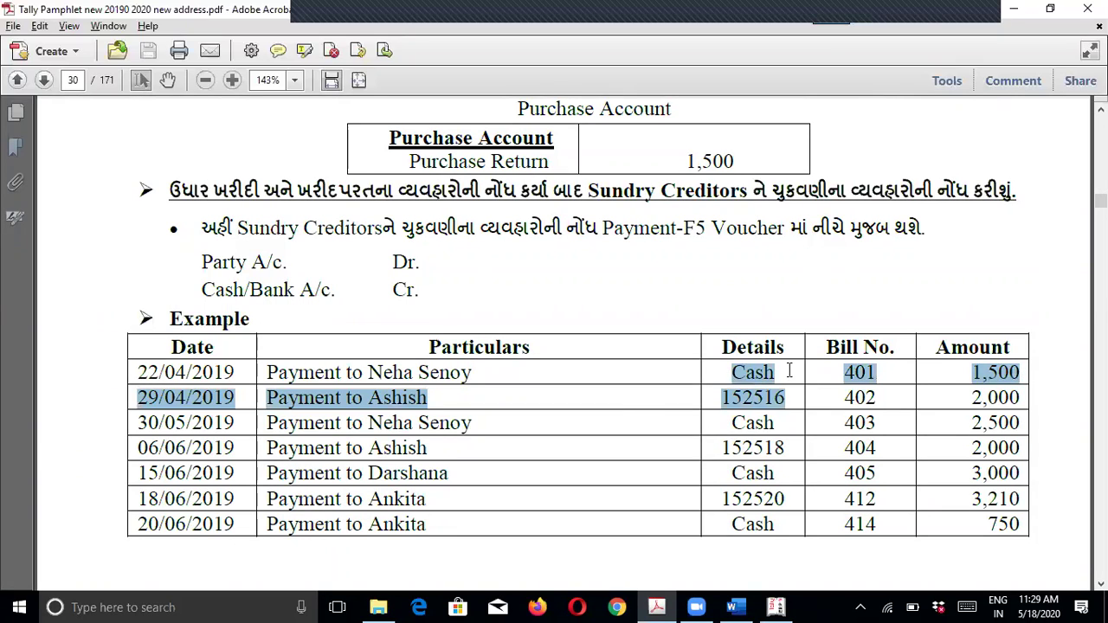
click(789, 370)
drag(722, 398, 786, 404)
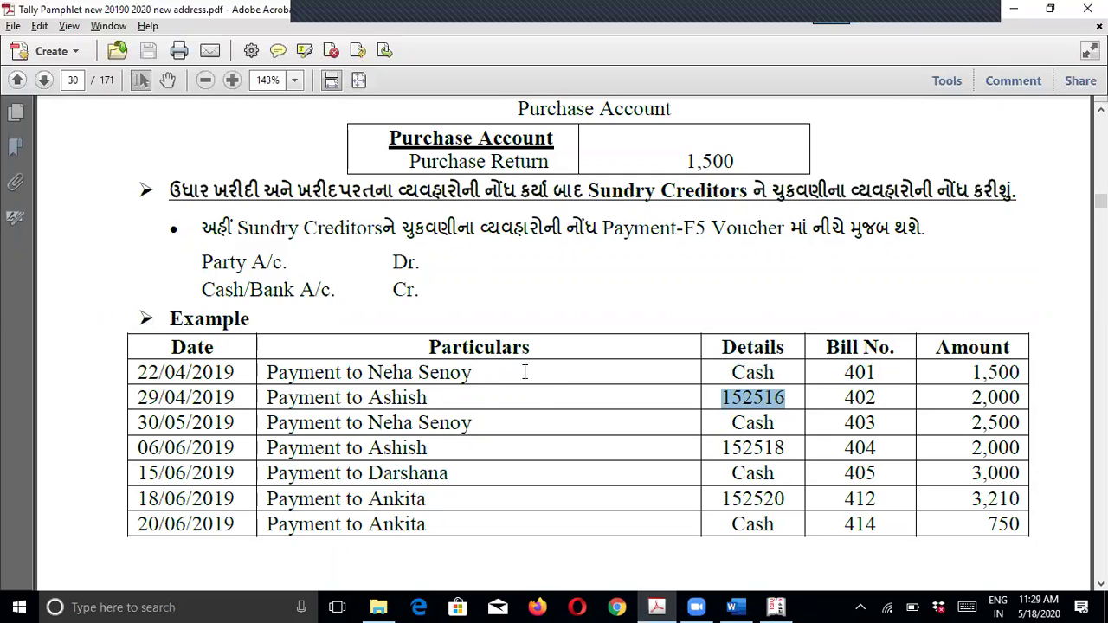
click(492, 370)
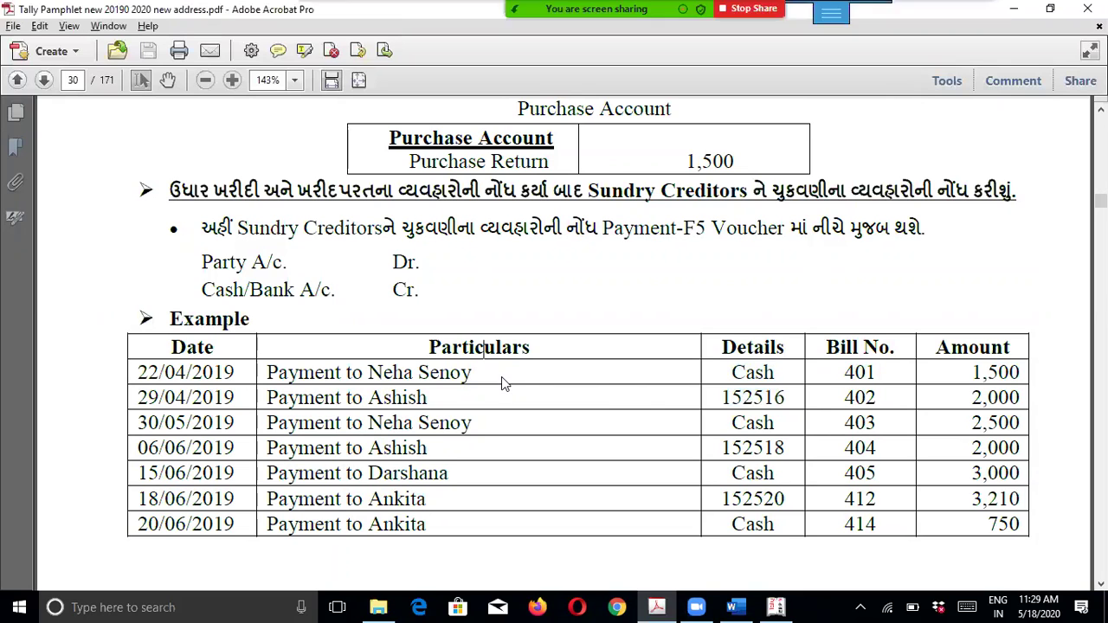
Return to Tally.ERP 9 and set the payment voucher's date to 22-4-2020.
key(alt+Tab)
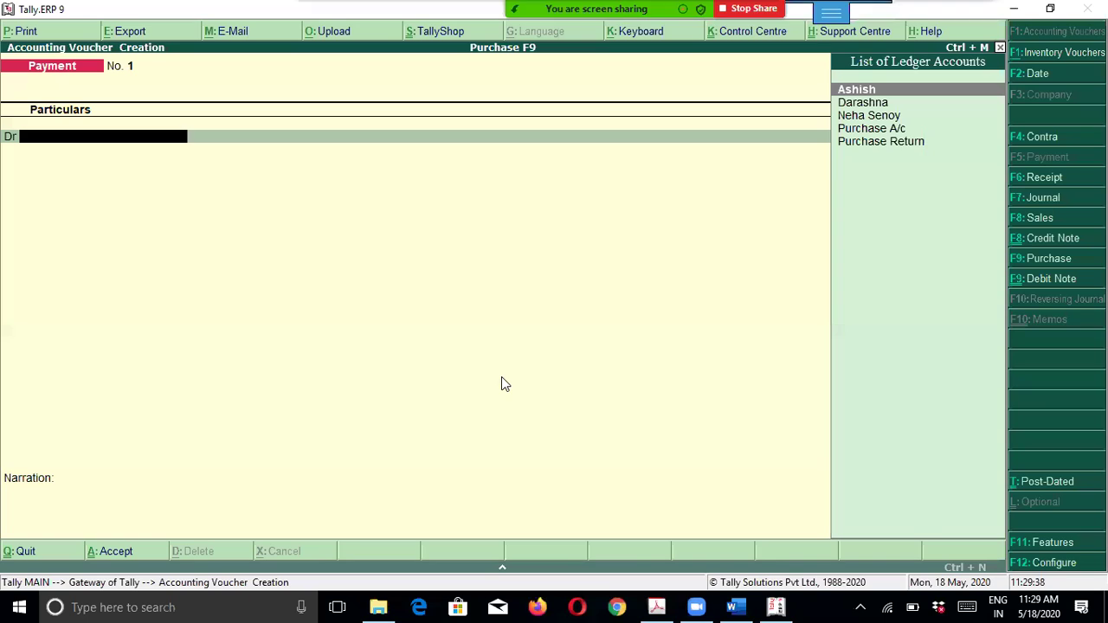
key(F2)
text(22-4)
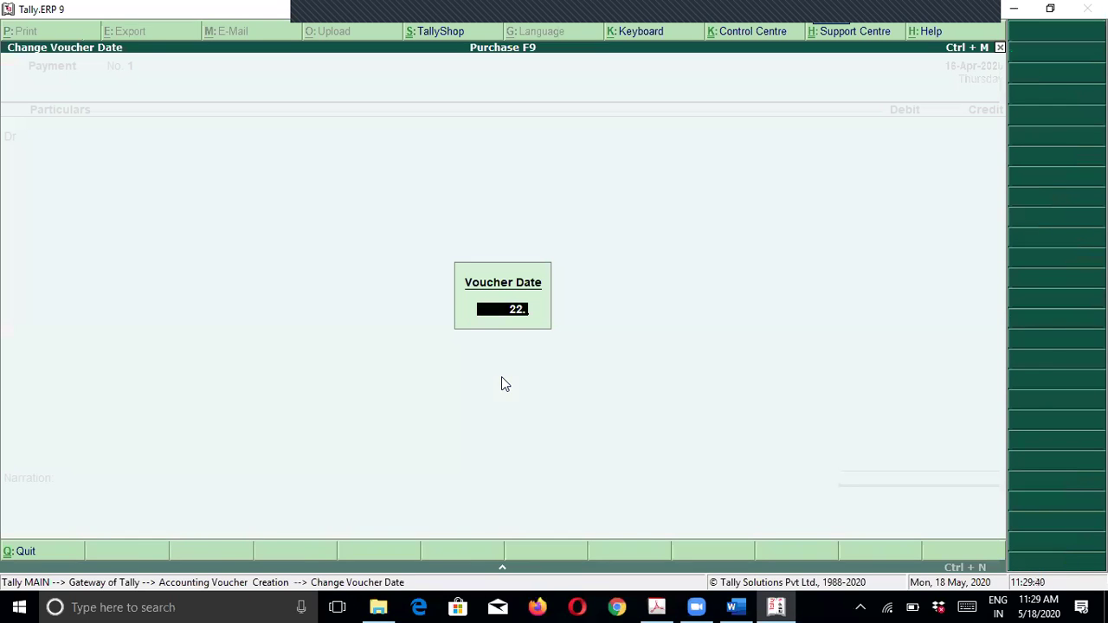
key(Return)
Debit the first payment's supplier with 1500 and adjust it bill-wise as Agst Ref against pending bill 401.
text(Ne)
key(Return)
text(1500)
key(Return)
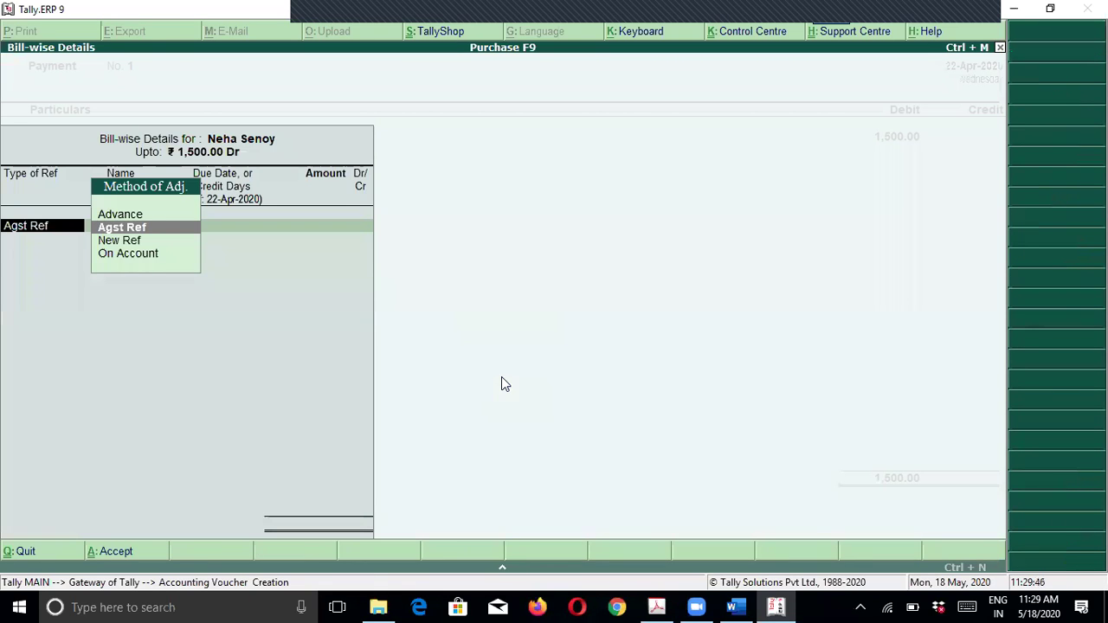
key(Return)
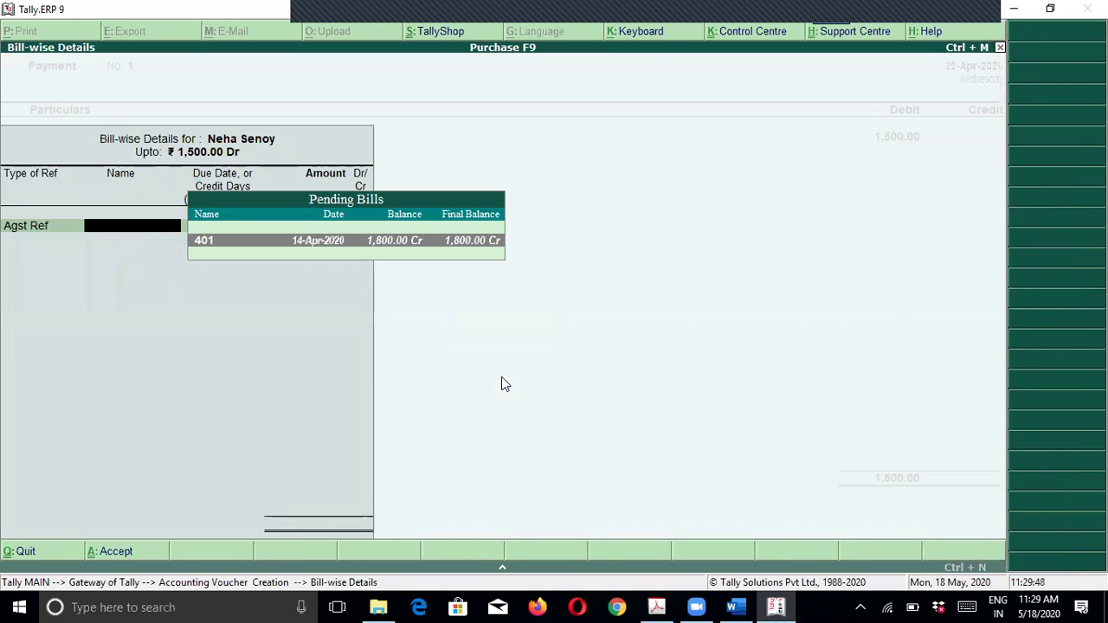
key(Return)
key(Return)
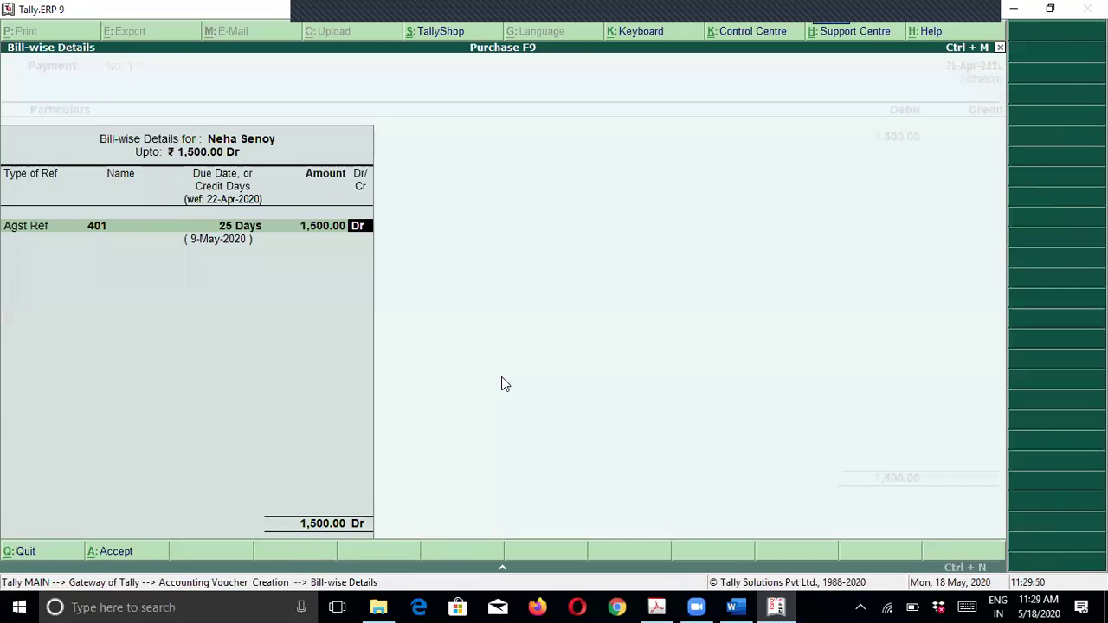
key(Return)
Credit Cash with 1500 and save the payment voucher without a narration.
text(Ca)
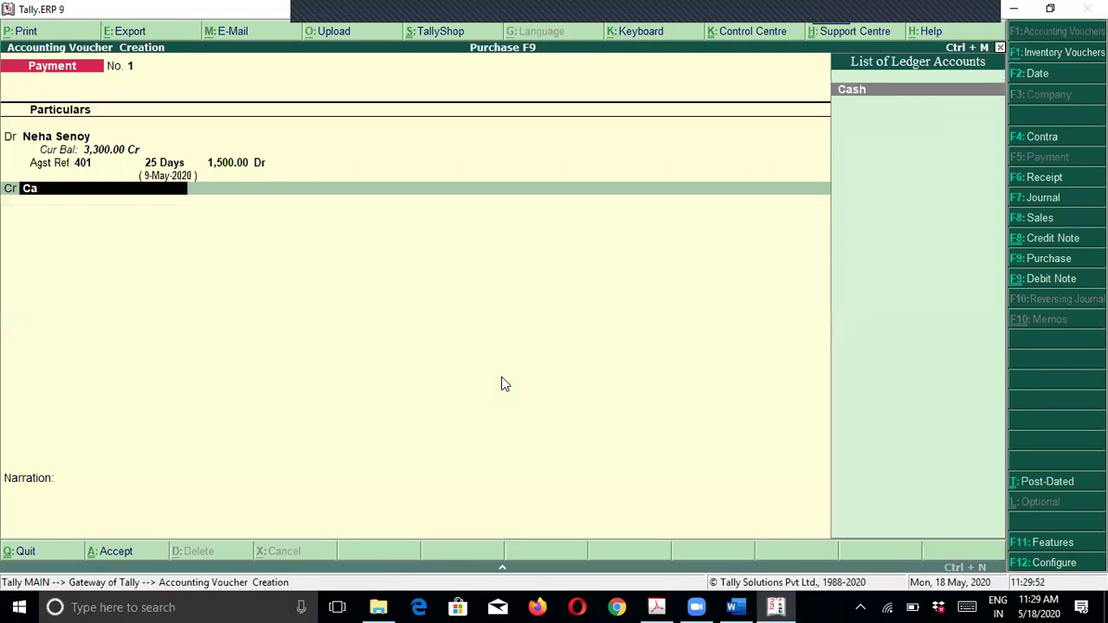
key(Return)
key(Return)
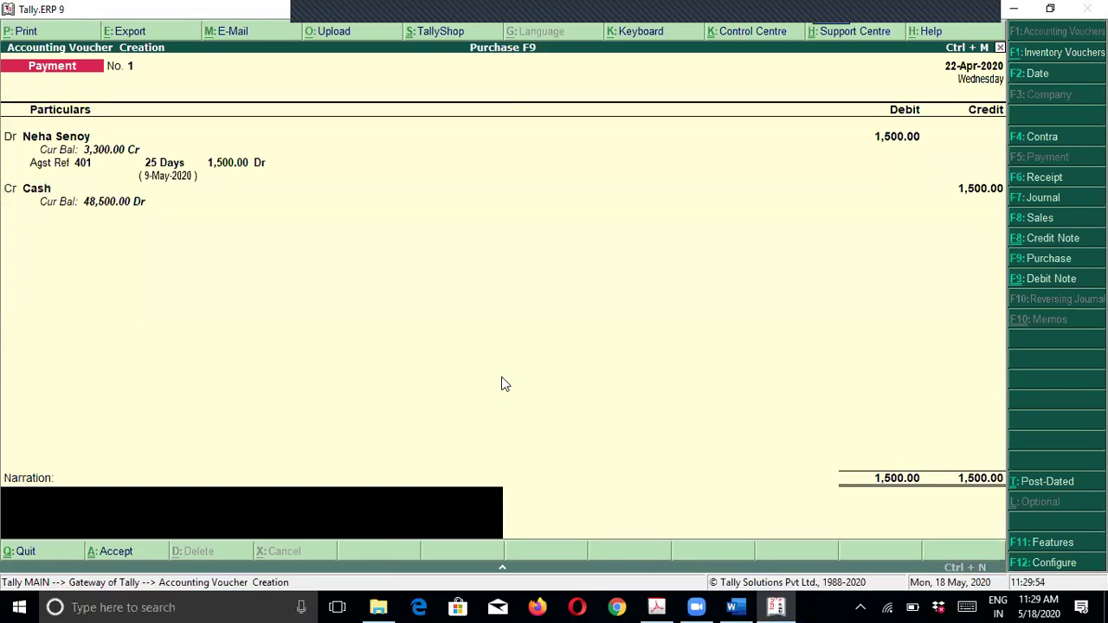
key(Return)
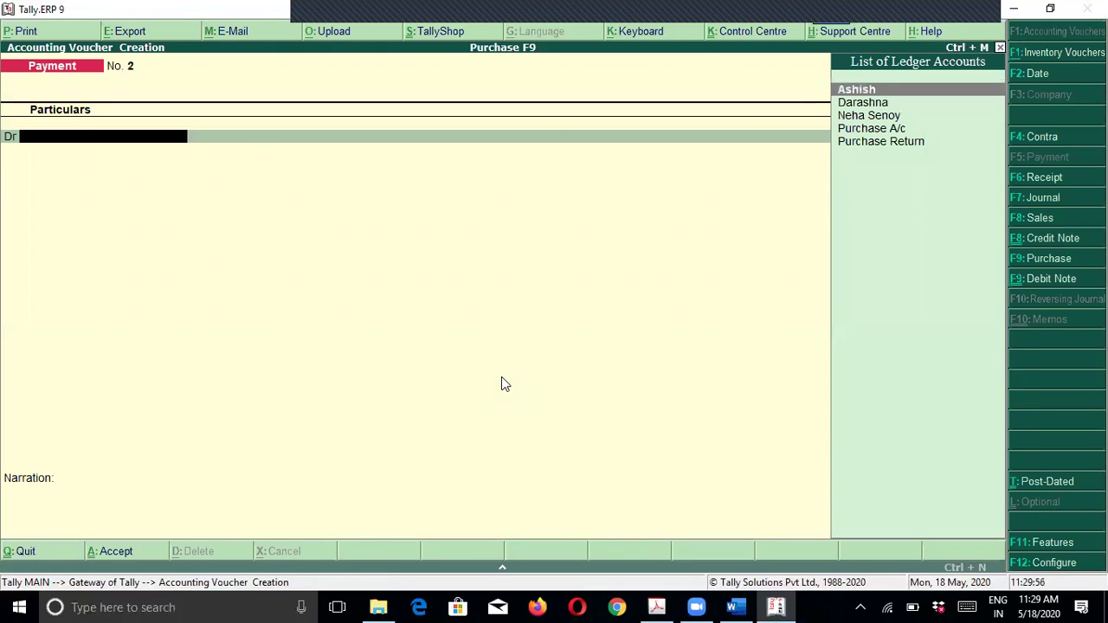
Check the second payment's entry in the pamphlet and set the new payment voucher's date to 29-4-2020 in Tally.ERP 9.
key(alt+Tab)
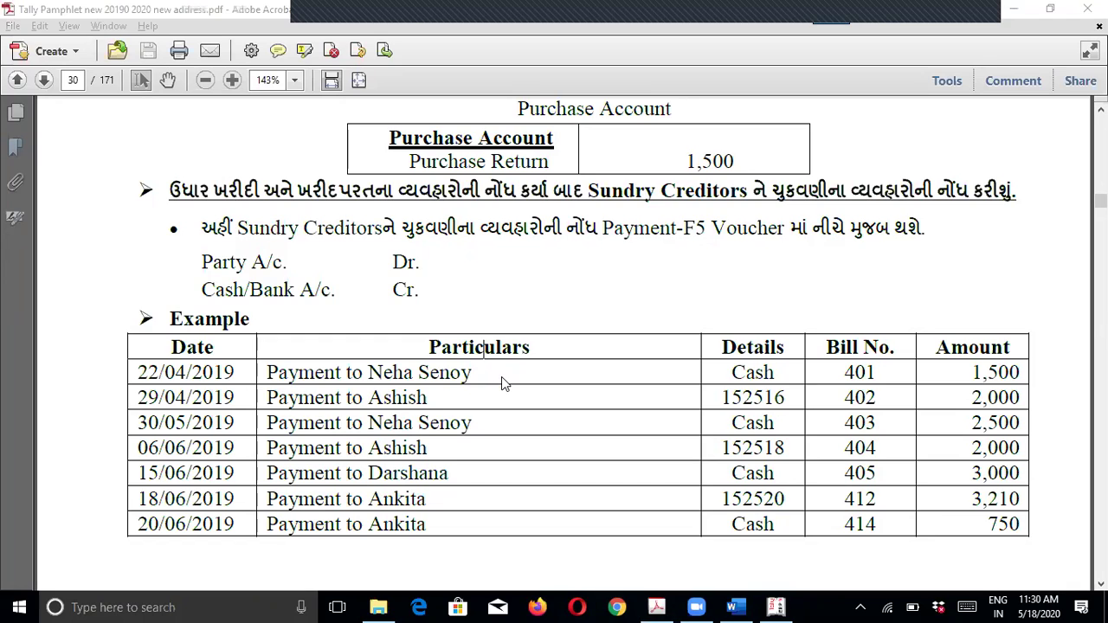
key(alt+Tab)
key(F2)
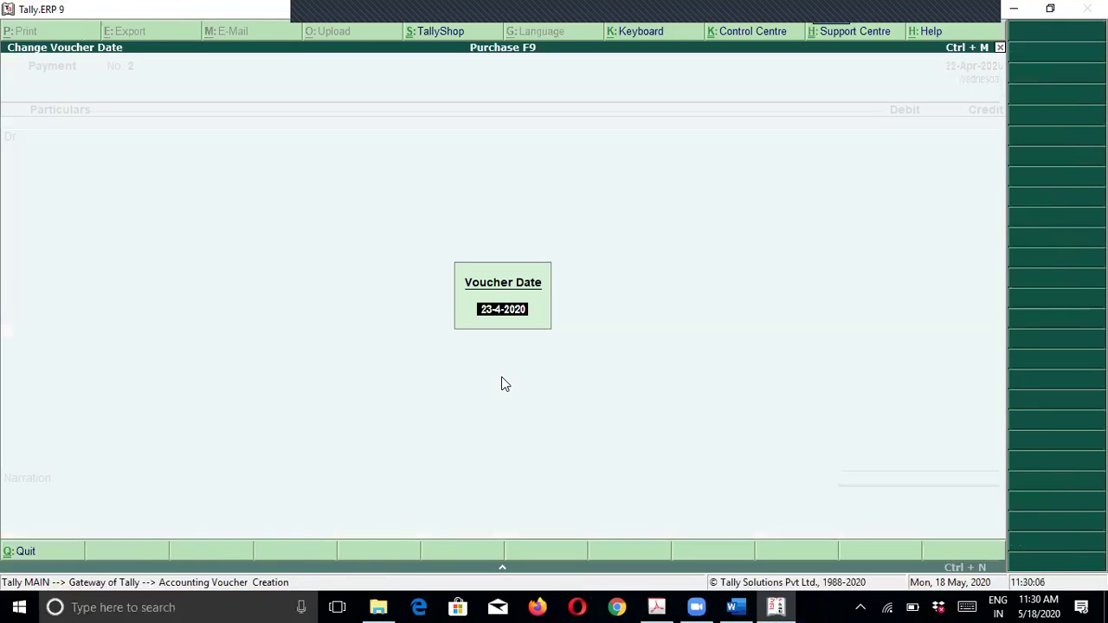
text(29.)
key(Return)
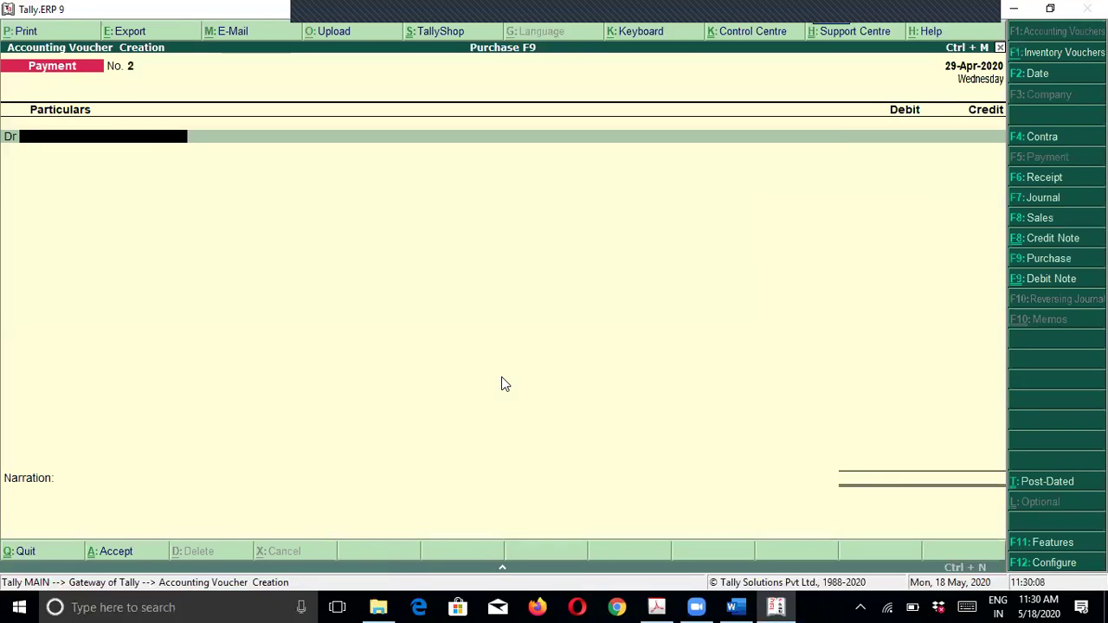
Debit the second payment's supplier with 2000 and adjust it bill-wise as Agst Ref against pending bill 402.
text(Ash)
key(Return)
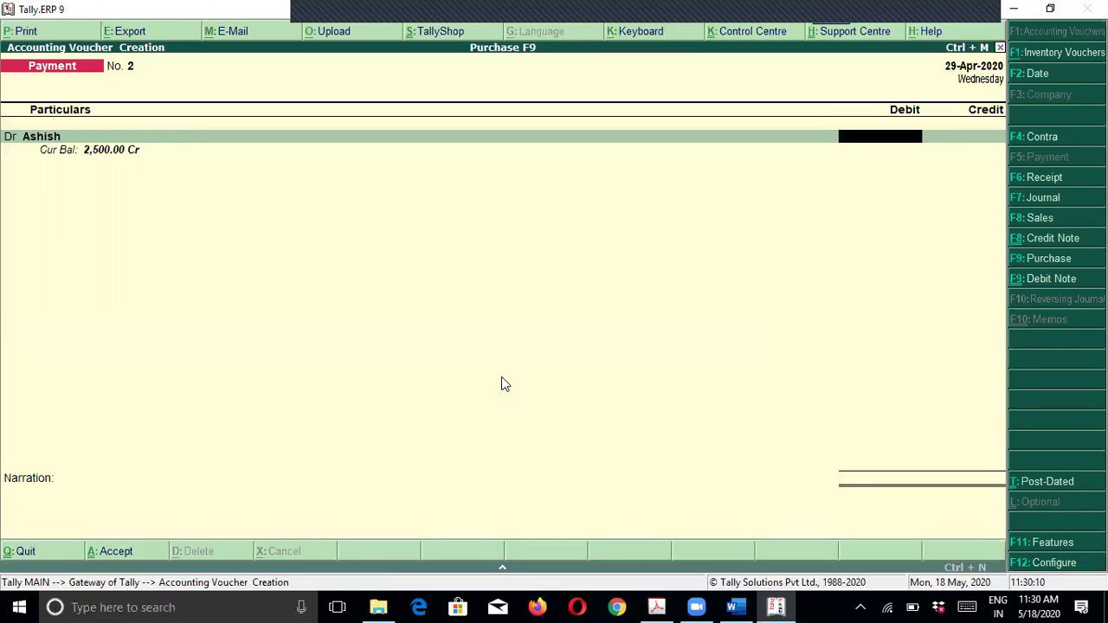
text(2000)
key(Return)
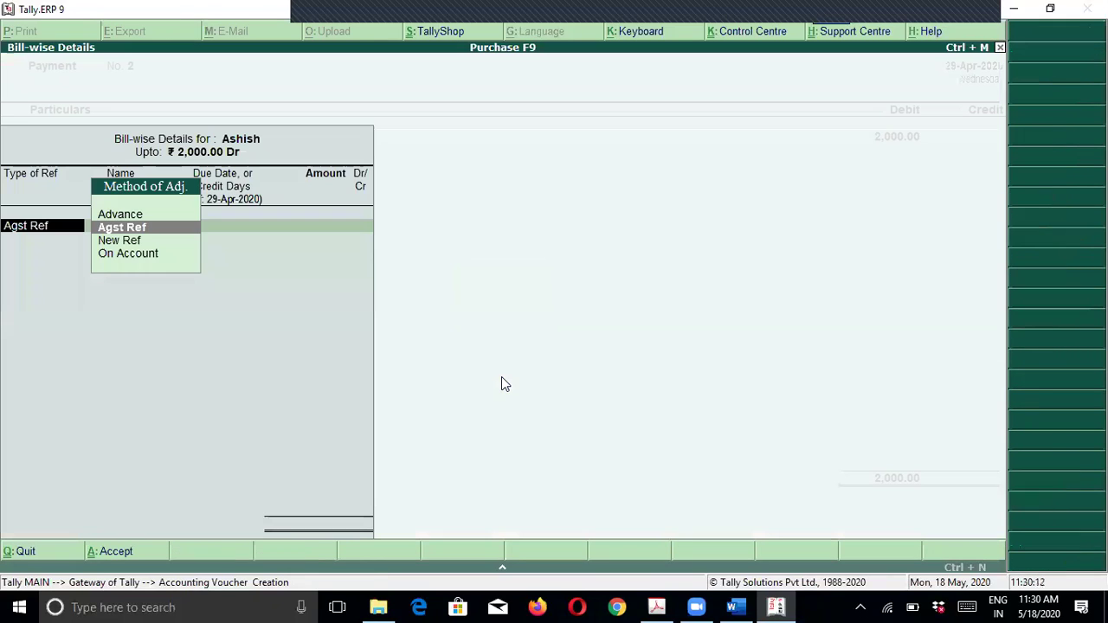
key(Return)
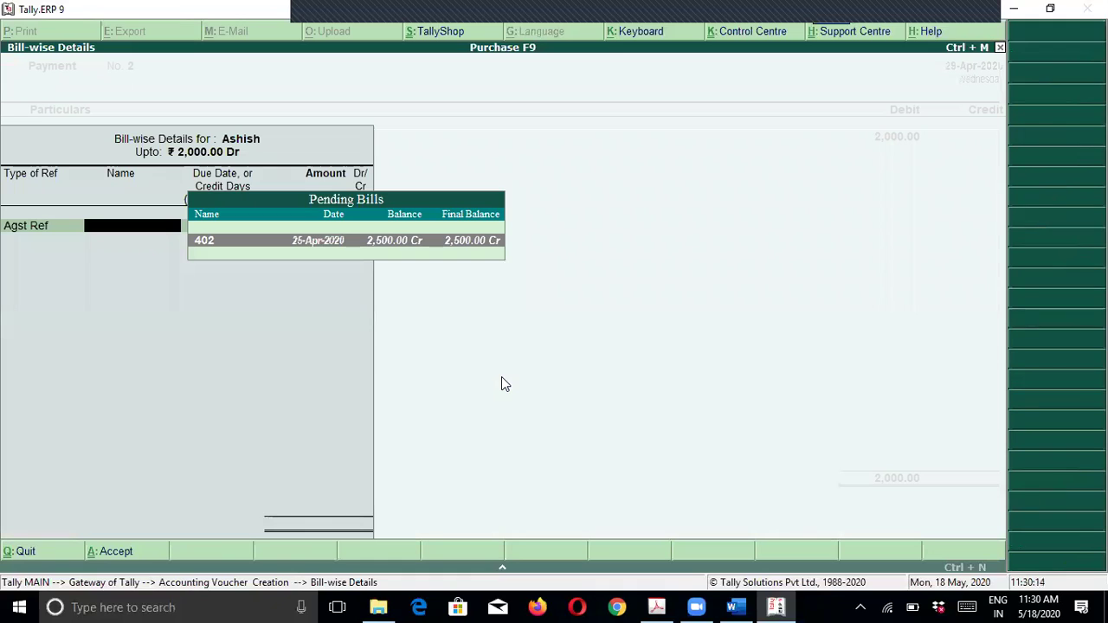
key(Return)
key(Return)
key(Return)
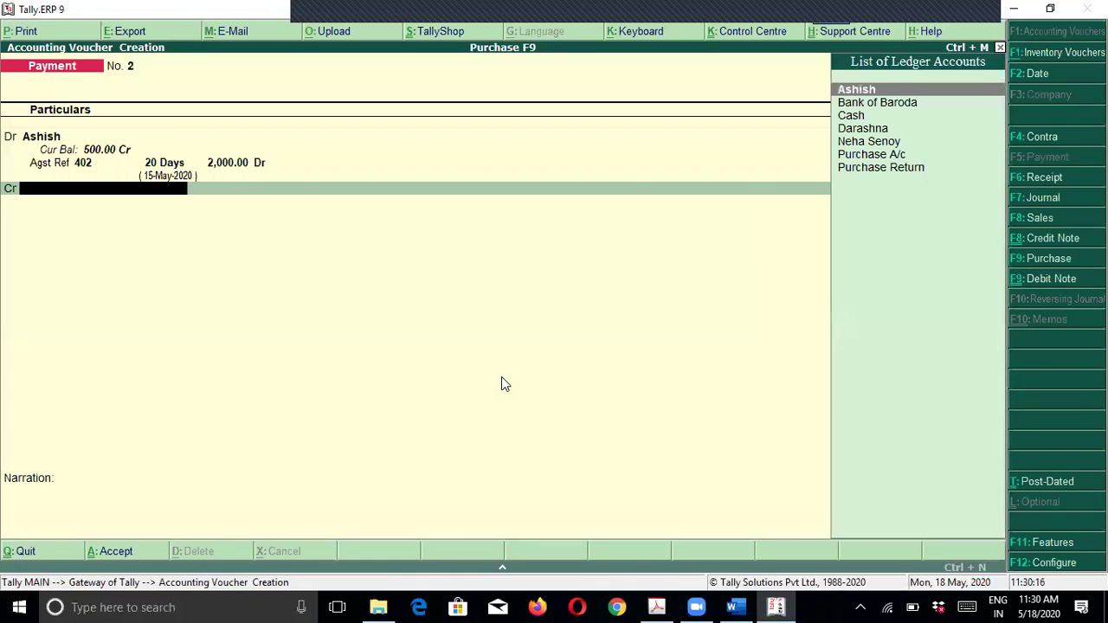
Credit Bank of Baroda with 2000 and allocate it as a cheque with the cheque range Not Applicable.
text(Bank of Baroda)
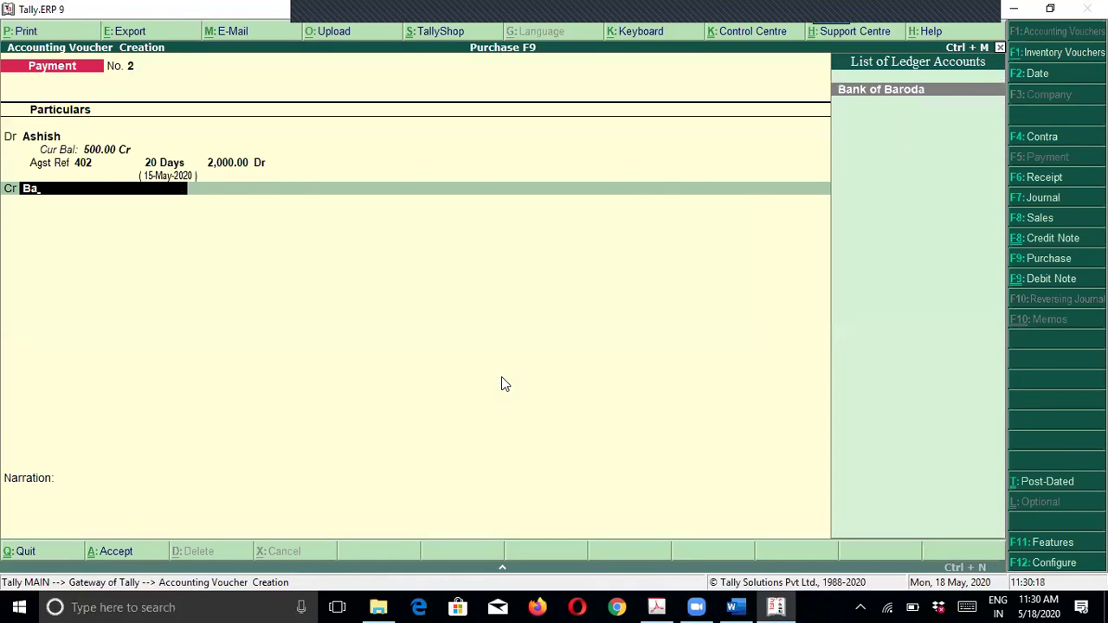
key(Return)
key(Return)
key(Return)
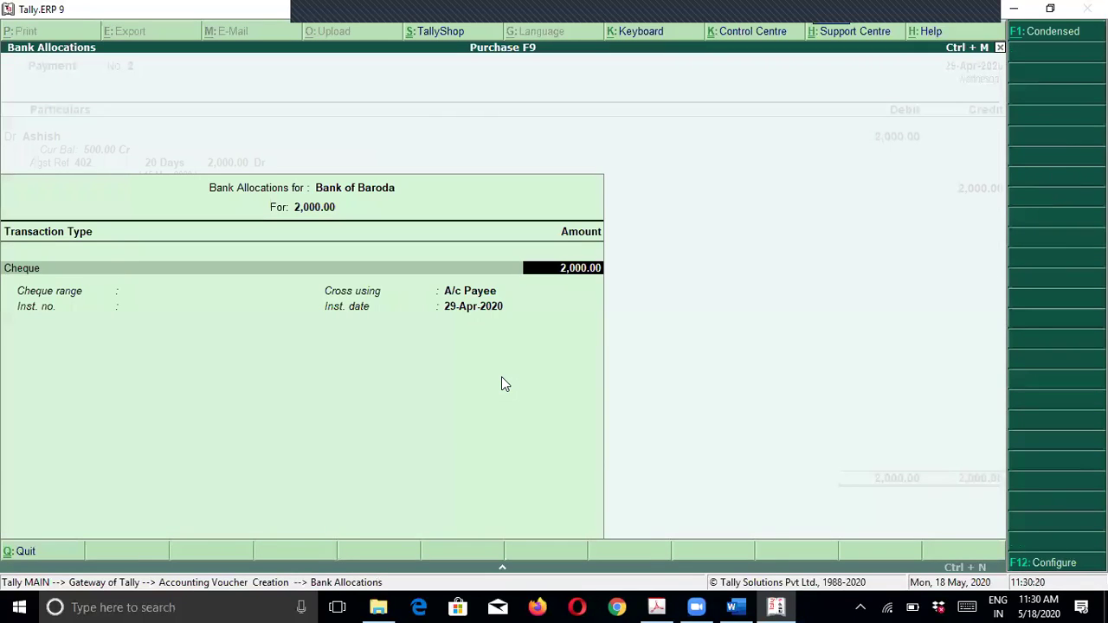
key(Return)
key(Return)
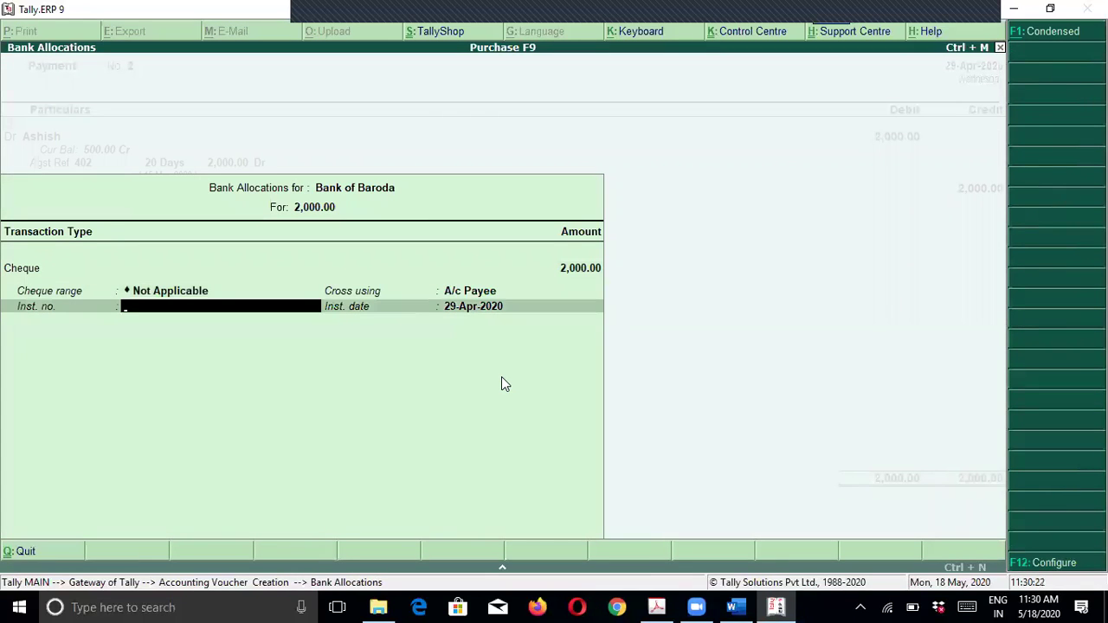
Look up the second payment's cheque number in the pamphlet PDF and enter it as the instrument number in Tally.ERP 9.
key(alt+Tab)
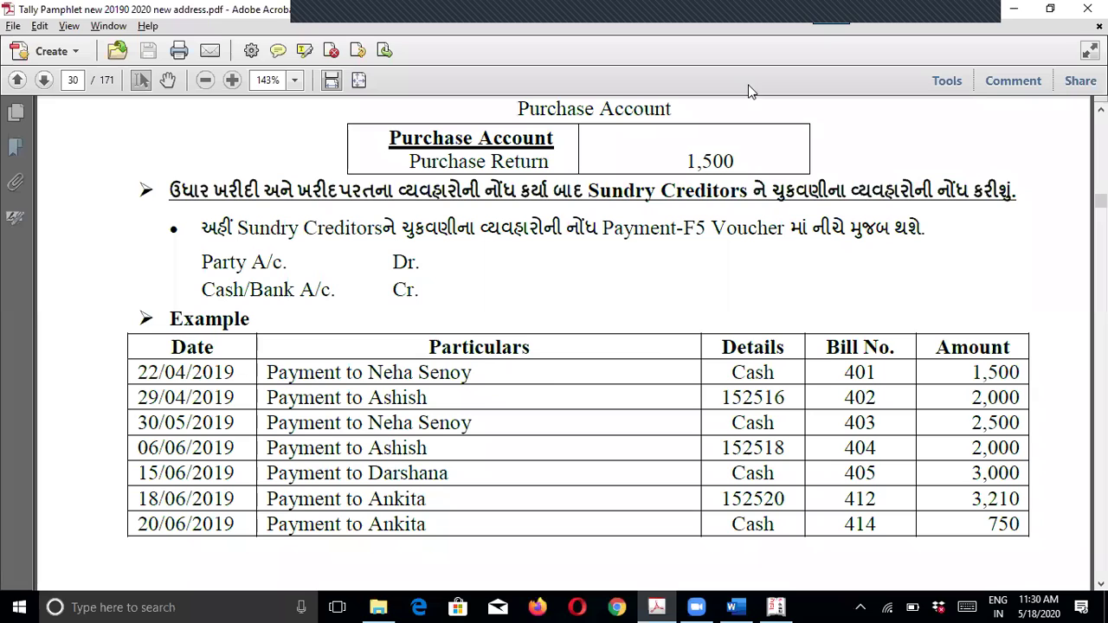
key(alt+Tab)
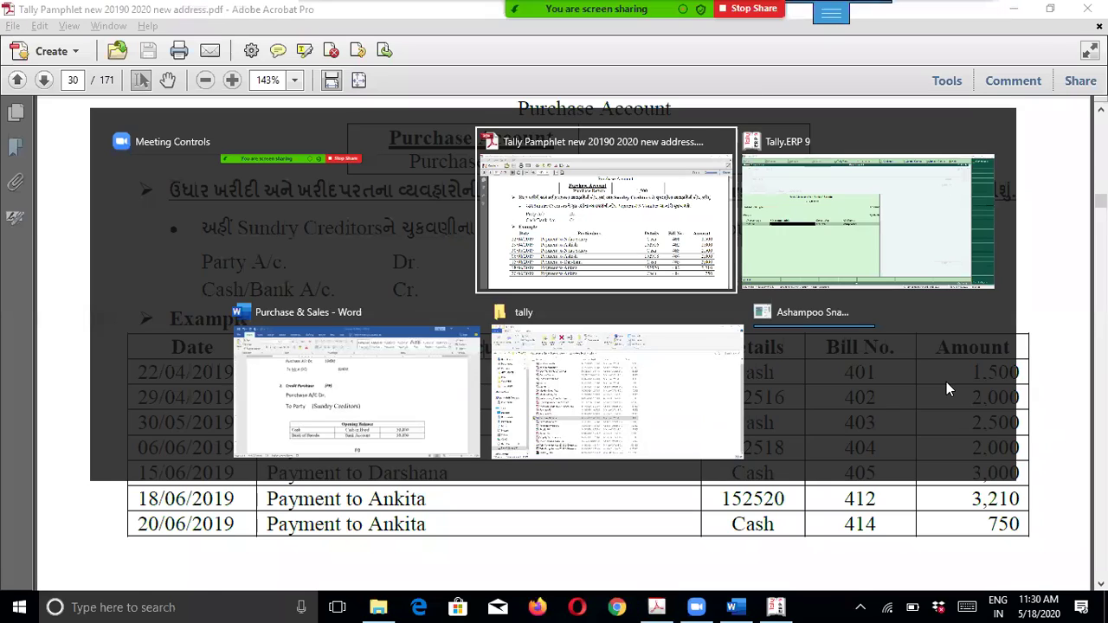
key(alt+Tab)
text(025)
key(Return)
key(Return)
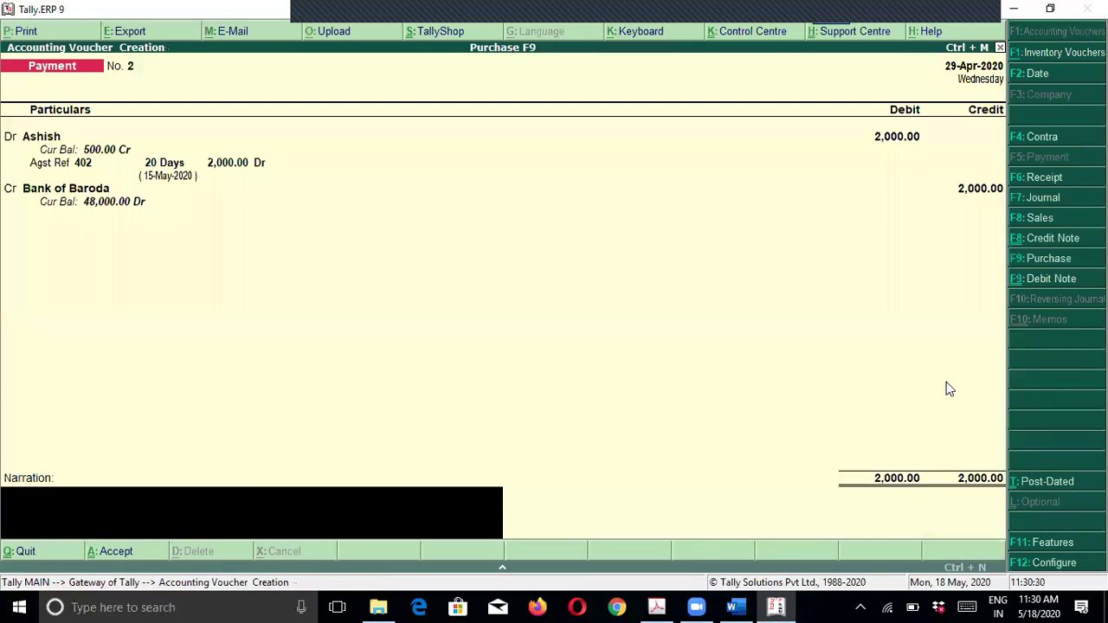
Add the narration "Payment to Party" and save the bank payment voucher.
text(Payment to Party)
key(Return)
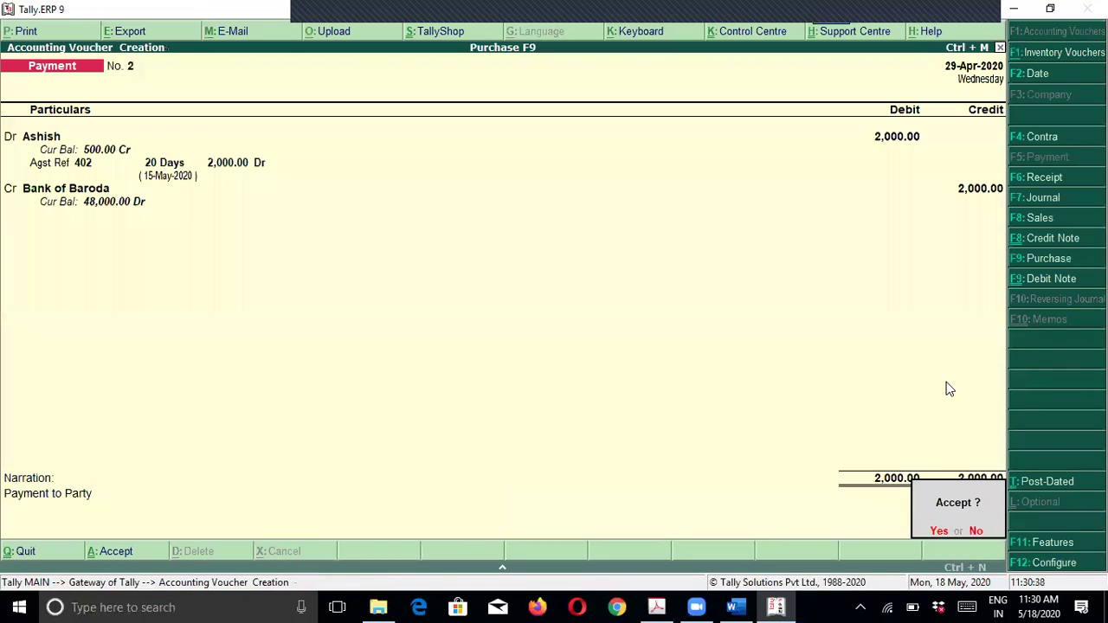
key(Return)
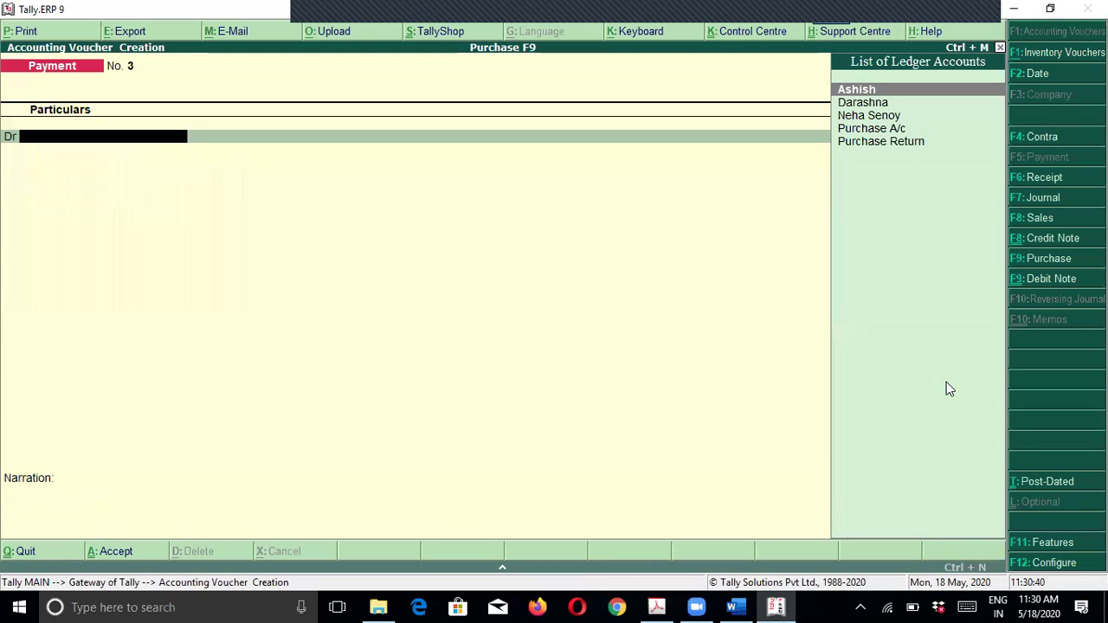
Switch to the pamphlet PDF and review the remaining creditor payments and the Sundry Creditors answer on the following page.
key(alt+Tab)
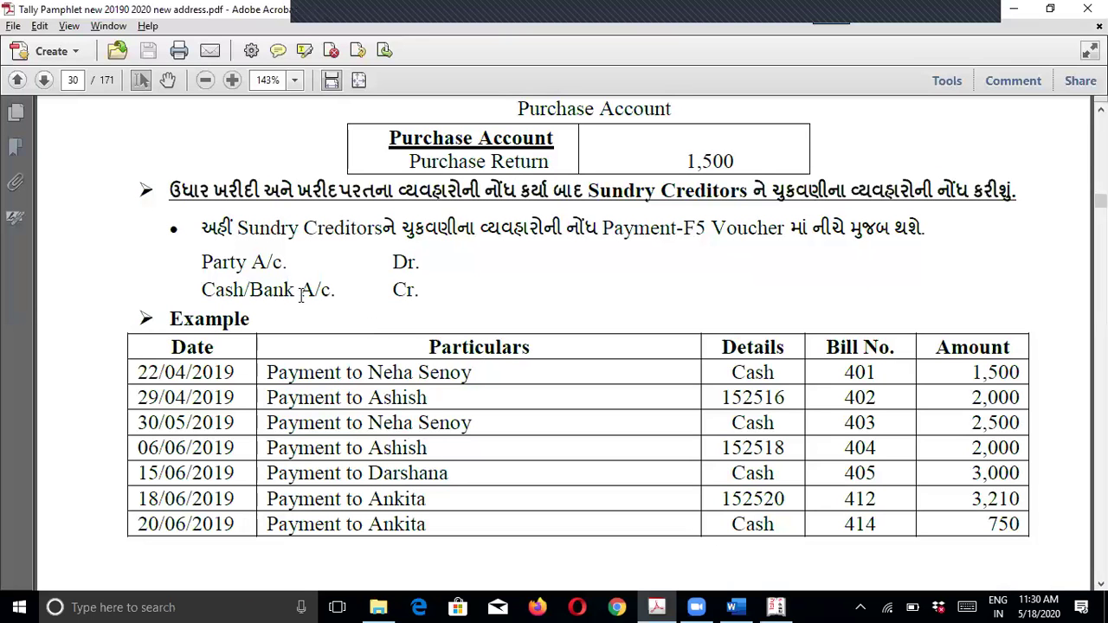
scroll(478, 384, down, 1)
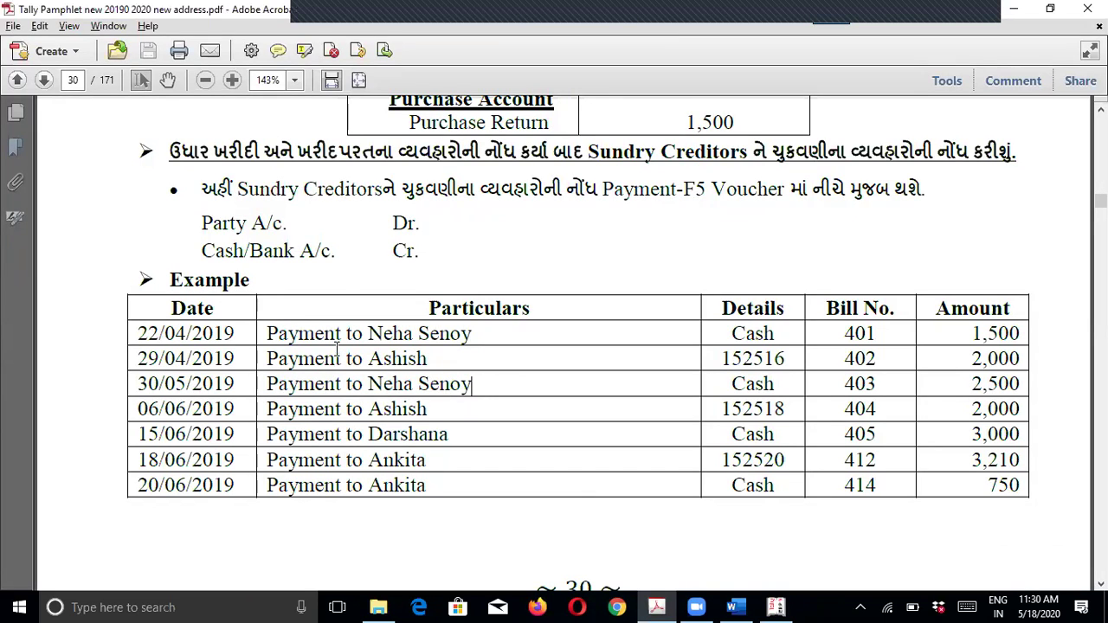
drag(367, 334, 455, 482)
click(468, 481)
scroll(486, 478, down, 8)
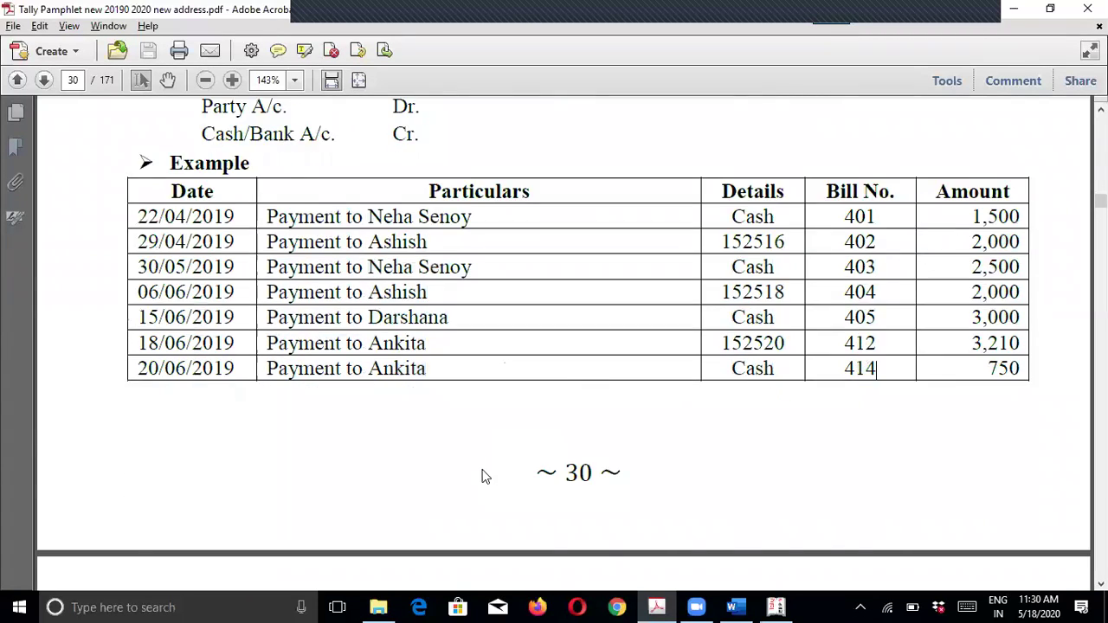
scroll(482, 467, down, 5)
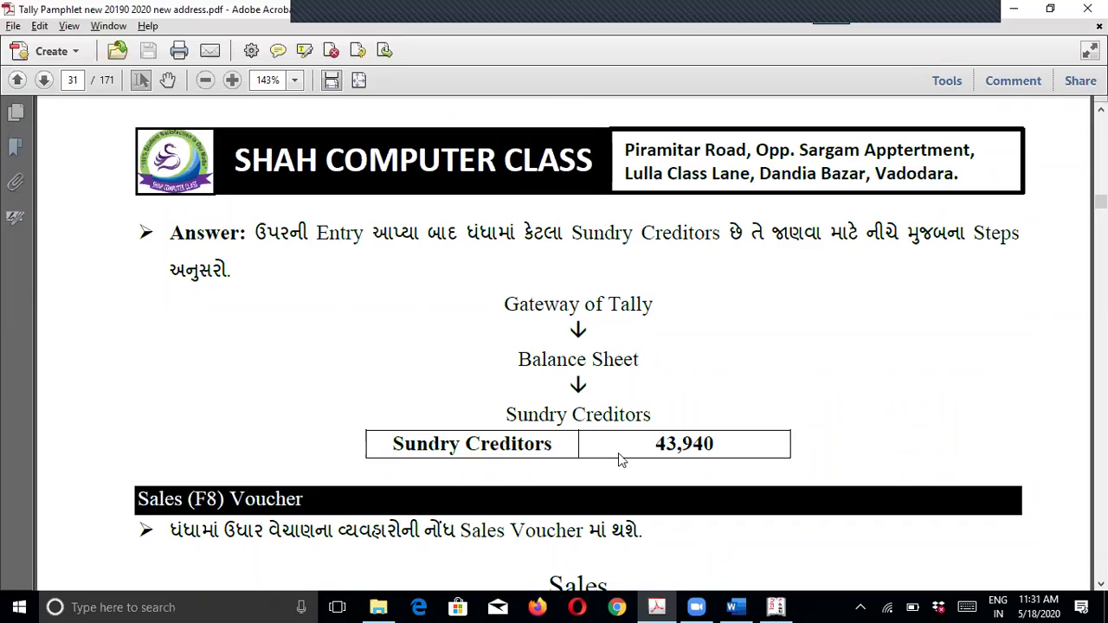
scroll(618, 453, up, 2)
scroll(620, 451, up, 15)
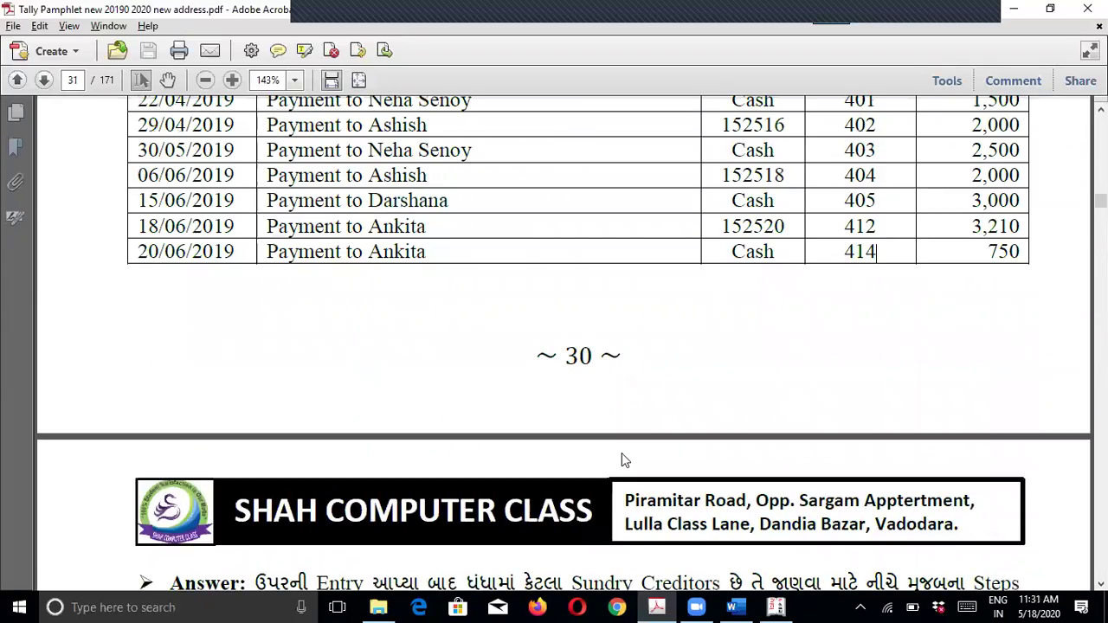